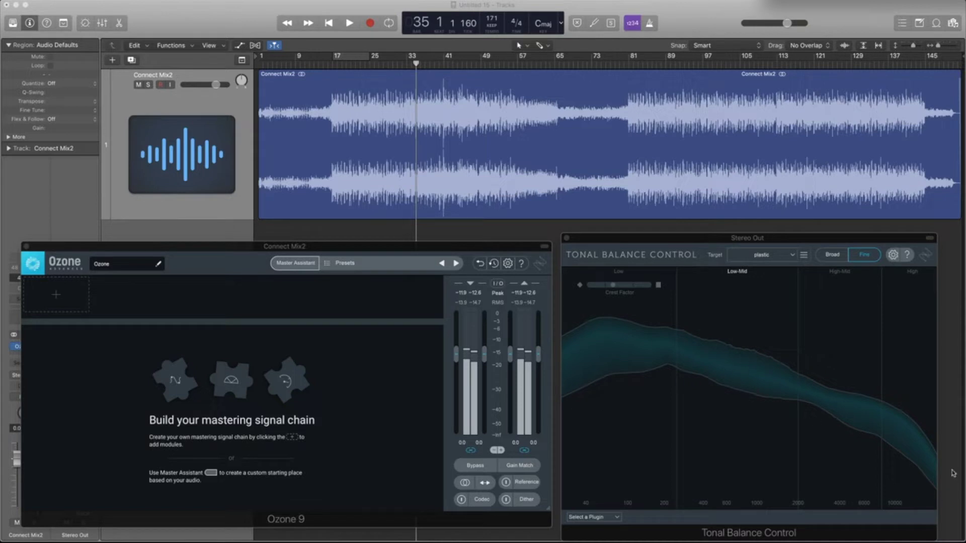
Loop bars 17 to 33 and play the mix to examine its tonal balance curve, muting and unmuting the track
{"action": "left_click_drag", "start_coordinate": [333, 56], "coordinate": [407, 61]}
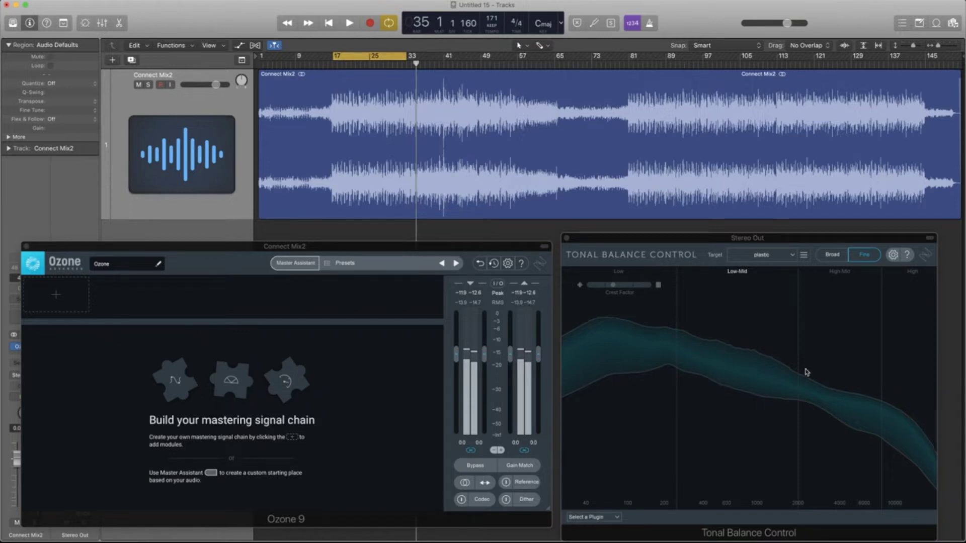
{"action": "key", "text": "space"}
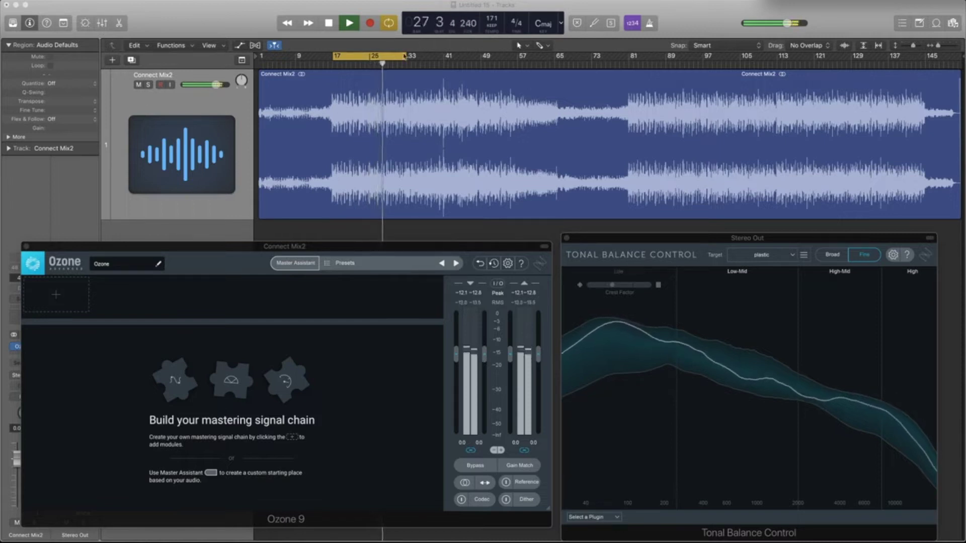
{"action": "left_click", "coordinate": [138, 85]}
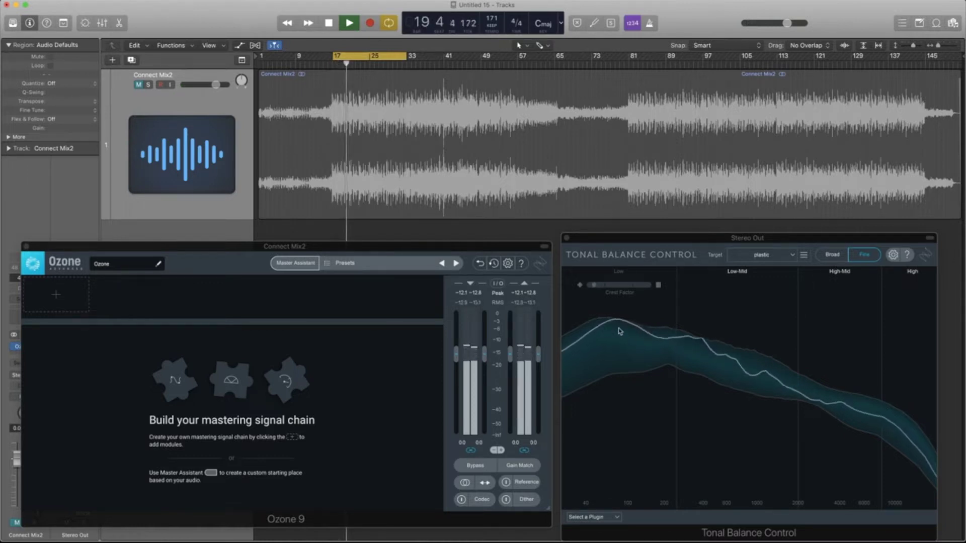
{"action": "key", "text": "space"}
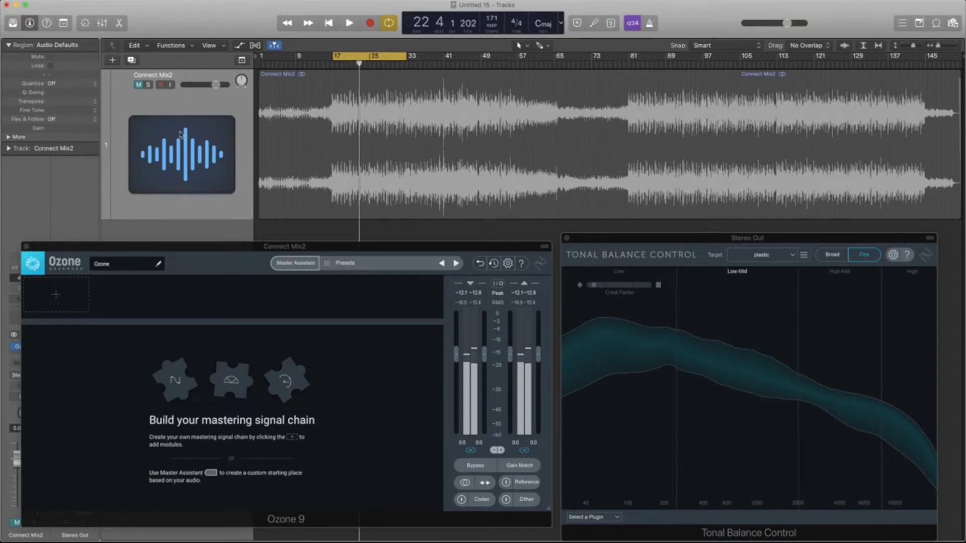
{"action": "left_click", "coordinate": [139, 85]}
Loop bars 39 to 43 and play that section to examine its tonal balance curve
{"action": "left_click_drag", "start_coordinate": [403, 56], "coordinate": [370, 57]}
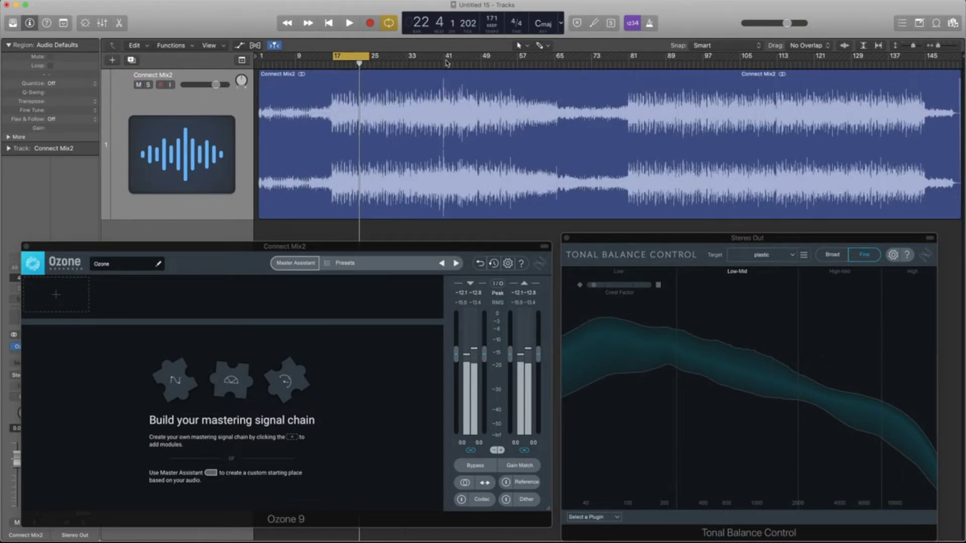
{"action": "mouse_move", "coordinate": [441, 54]}
{"action": "left_mouse_down"}
{"action": "mouse_move", "coordinate": [450, 55]}
{"action": "mouse_move", "coordinate": [442, 57]}
{"action": "left_mouse_up"}
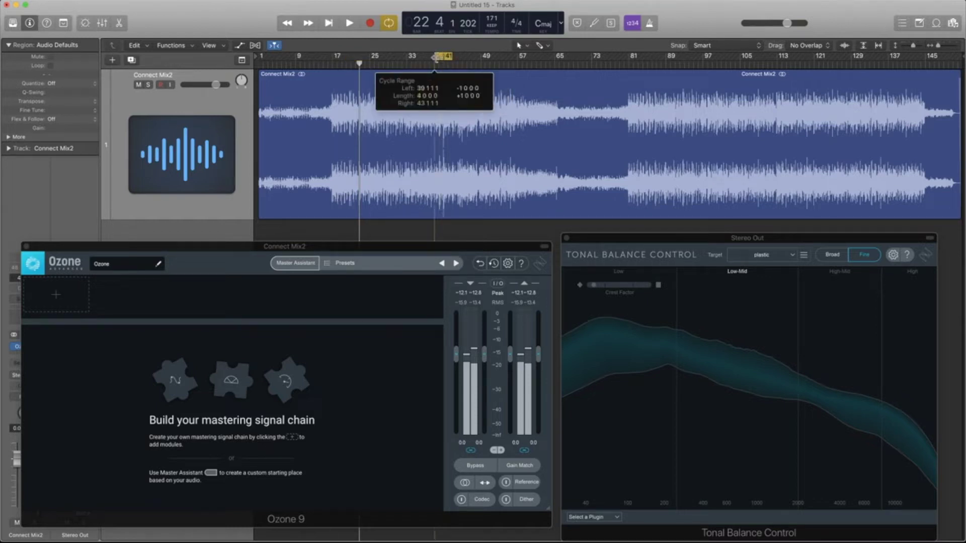
{"action": "left_click", "coordinate": [451, 84]}
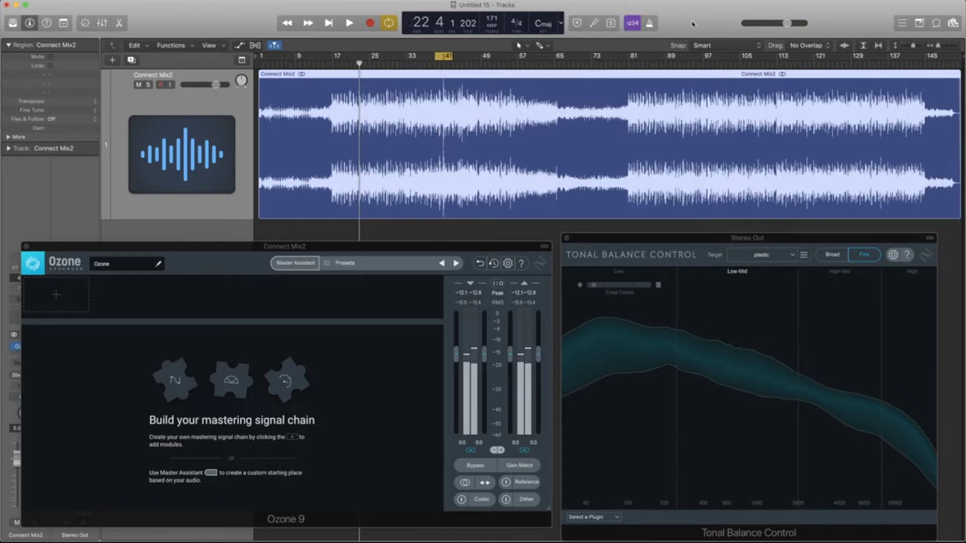
{"action": "key", "text": "space"}
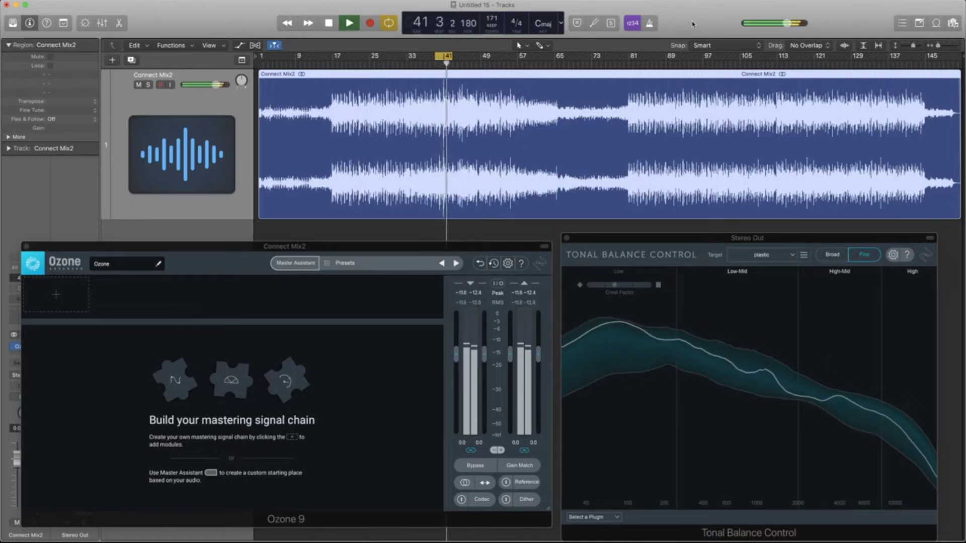
{"action": "key", "text": "space"}
Set the cycle range to bars 17 to 25 and add an Equalizer 1 module to the Ozone signal chain
{"action": "left_click_drag", "start_coordinate": [332, 61], "coordinate": [370, 60]}
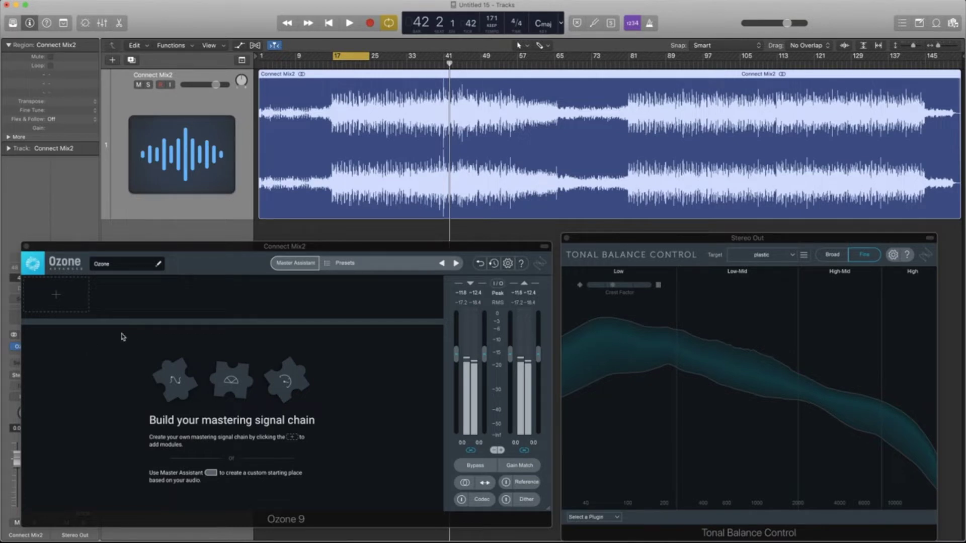
{"action": "left_click", "coordinate": [57, 295]}
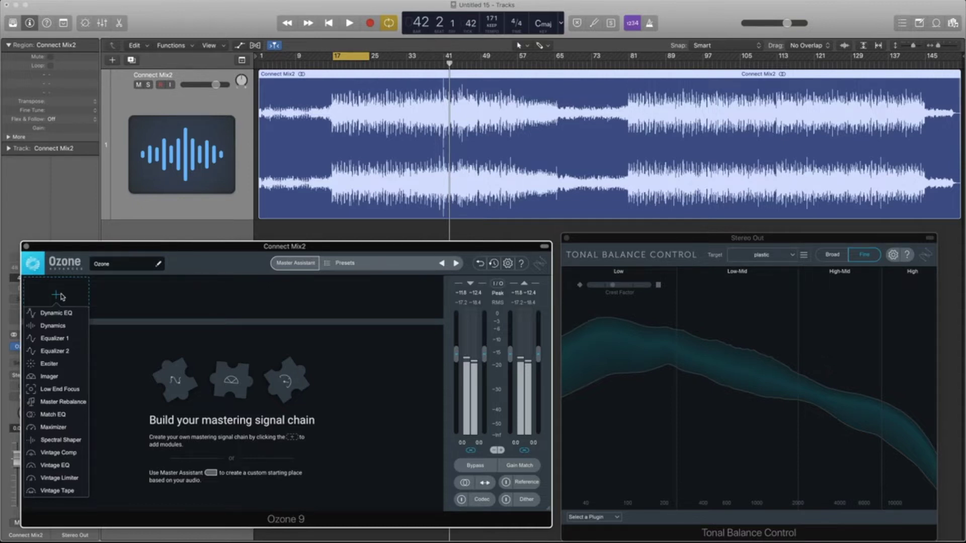
{"action": "left_click", "coordinate": [54, 338]}
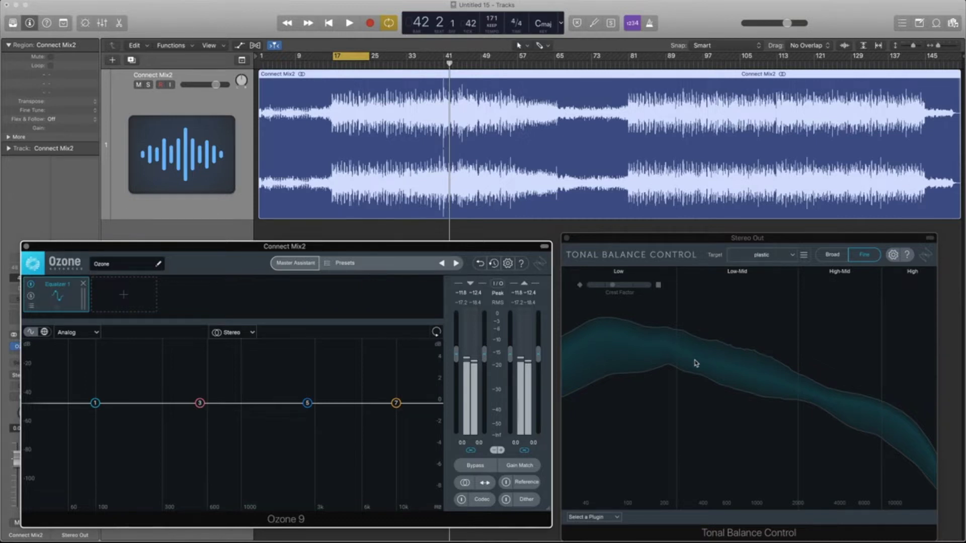
With the loop playing, lower EQ band 1 at about 148 Hz and change its filter to an Analog low shelf
{"action": "key", "text": "space"}
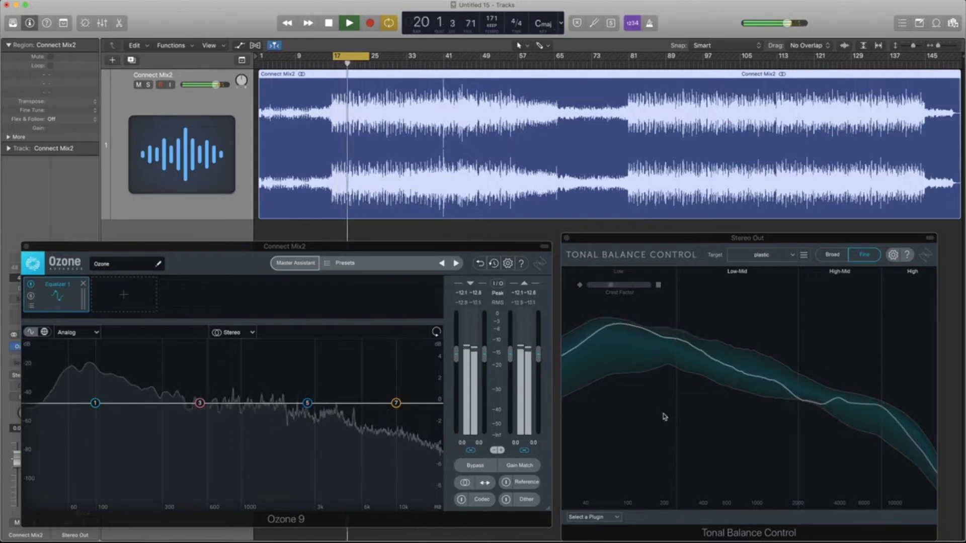
{"action": "left_click", "coordinate": [100, 404]}
{"action": "left_click_drag", "start_coordinate": [104, 407], "coordinate": [120, 419]}
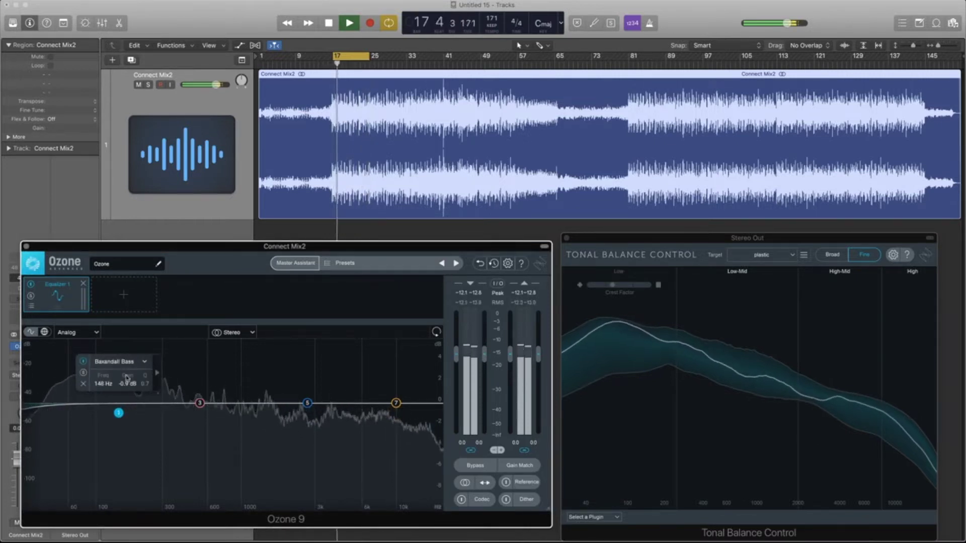
{"action": "left_click", "coordinate": [145, 362]}
{"action": "mouse_move", "coordinate": [128, 389]}
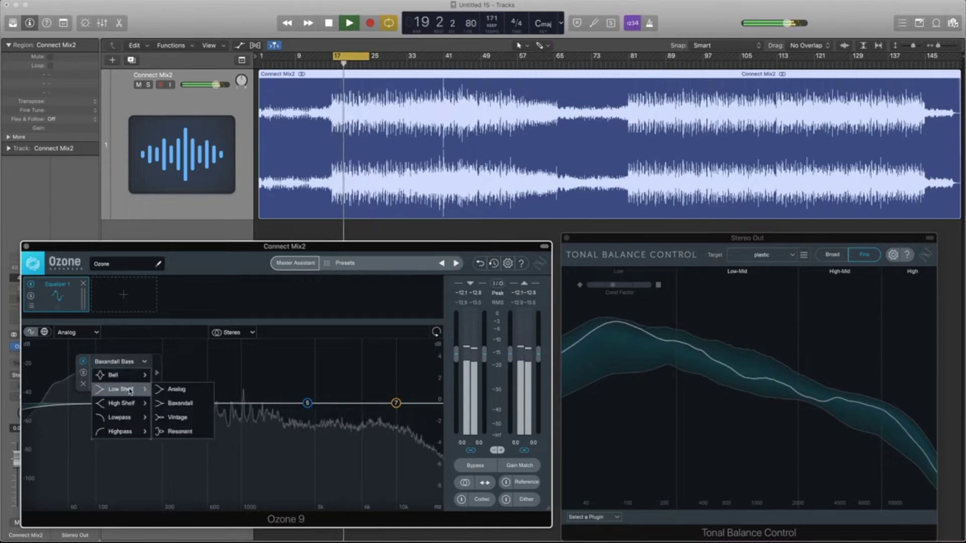
{"action": "left_click", "coordinate": [169, 391]}
Adjust the band 1 low shelf to 157 Hz, -0.7 dB and Q 2.8, and solo it briefly to listen
{"action": "left_click_drag", "start_coordinate": [119, 413], "coordinate": [120, 413]}
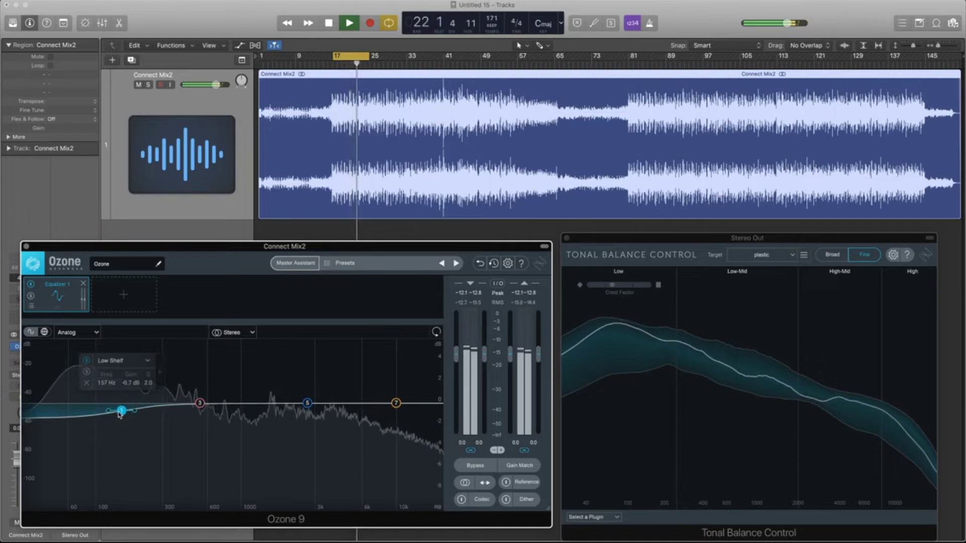
{"action": "scroll", "coordinate": [134, 417], "scroll_direction": "up", "scroll_amount": 2}
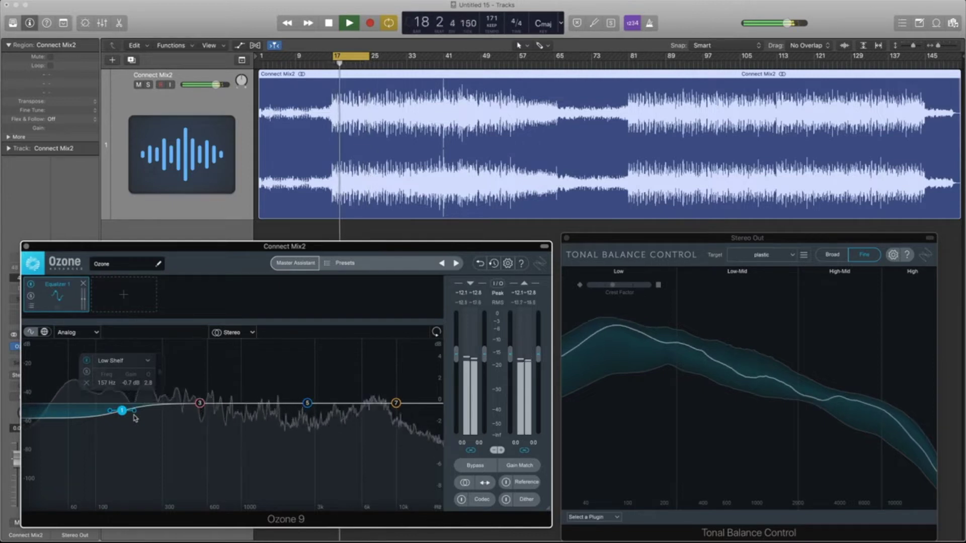
{"action": "left_click", "coordinate": [86, 372]}
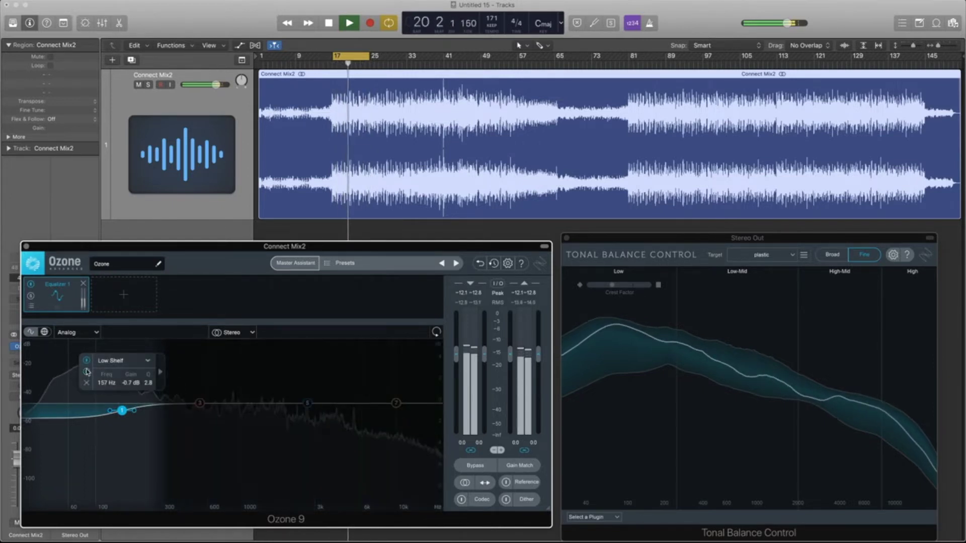
{"action": "left_click", "coordinate": [87, 372]}
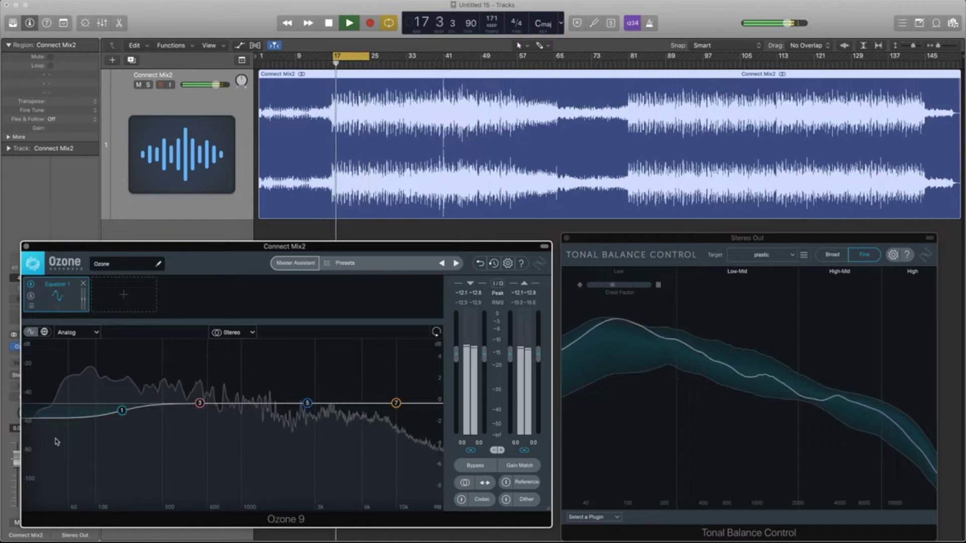
Add a Flat High-Pass band at the low end of the EQ and set its frequency to 25 Hz
{"action": "left_click", "coordinate": [41, 419]}
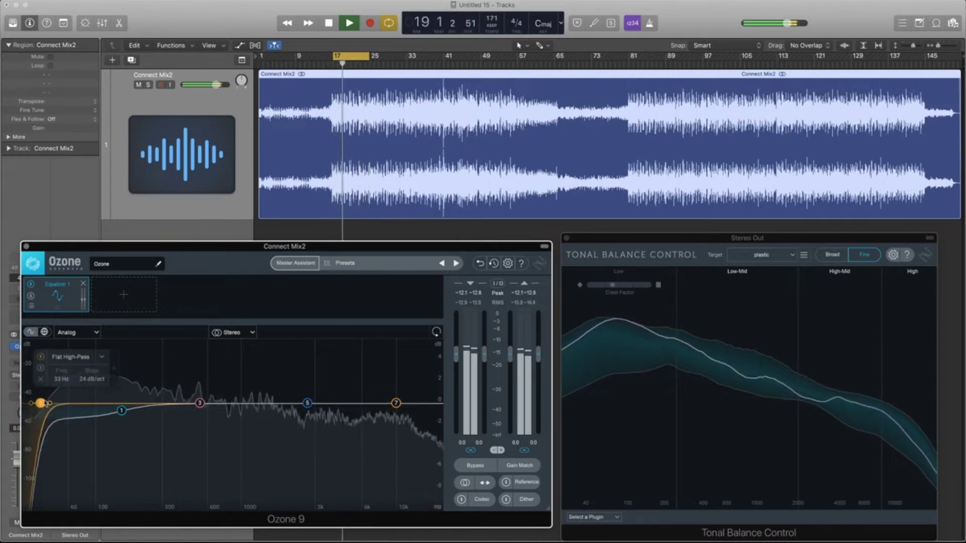
{"action": "left_click_drag", "start_coordinate": [42, 406], "coordinate": [29, 407]}
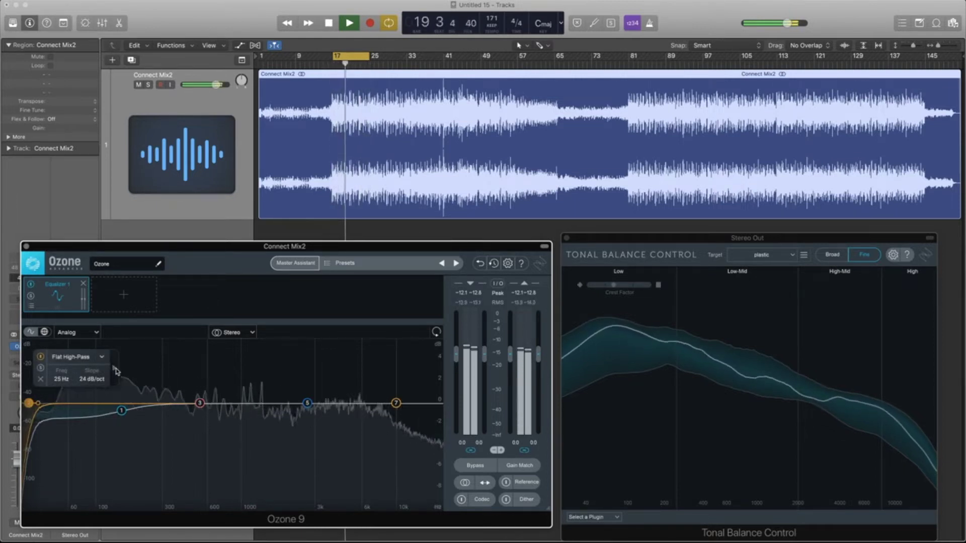
Try to set the high-pass filter's slope to 18 dB/oct
{"action": "double_click", "coordinate": [91, 379]}
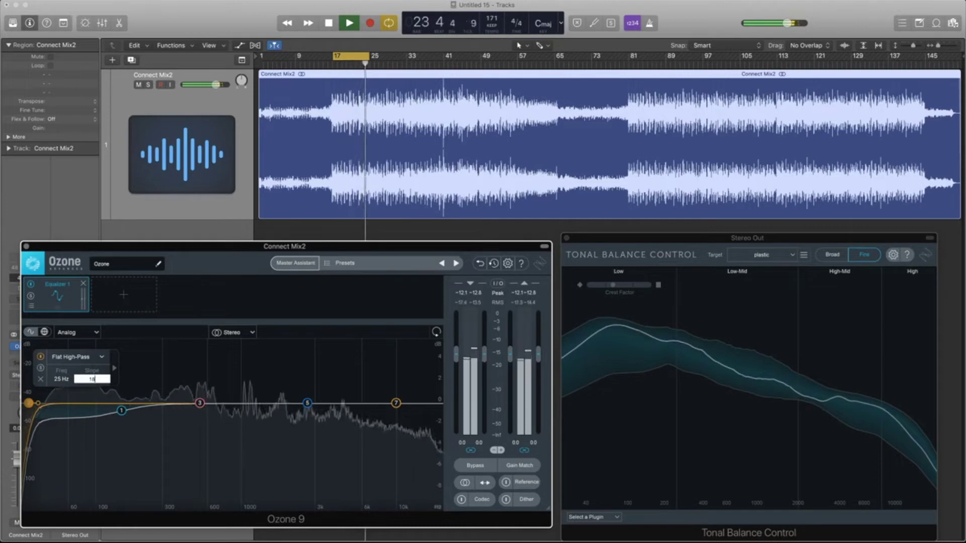
{"action": "type", "text": "18"}
{"action": "key", "text": "Return"}
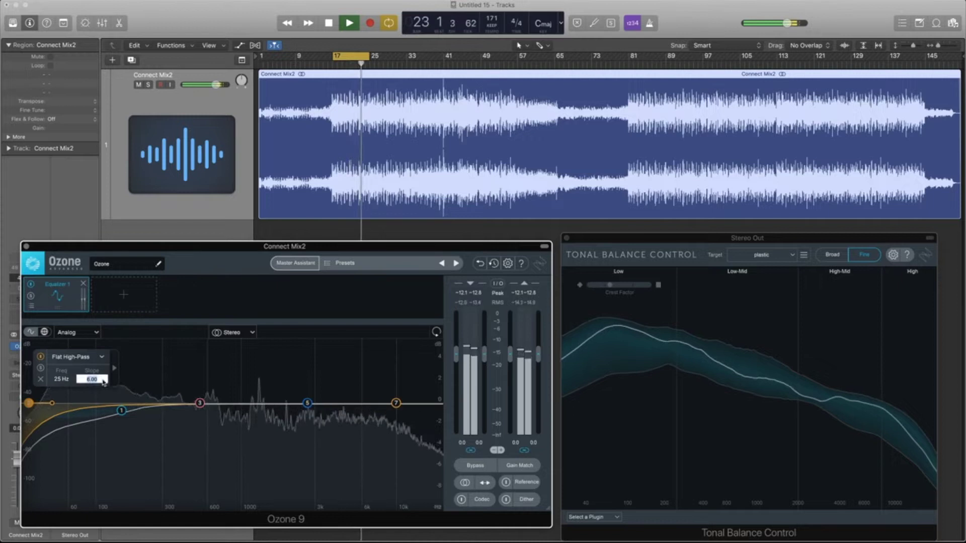
{"action": "type", "text": "18"}
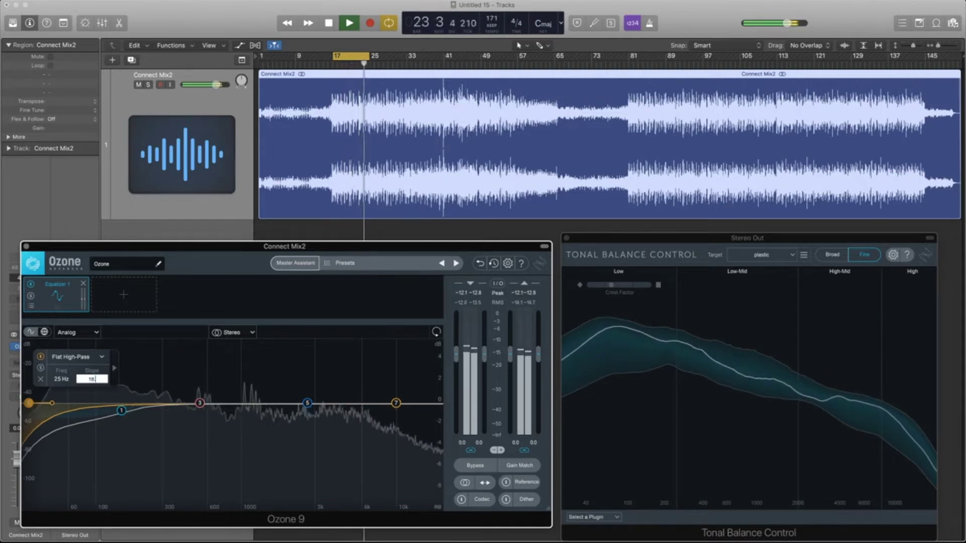
{"action": "key", "text": "Return"}
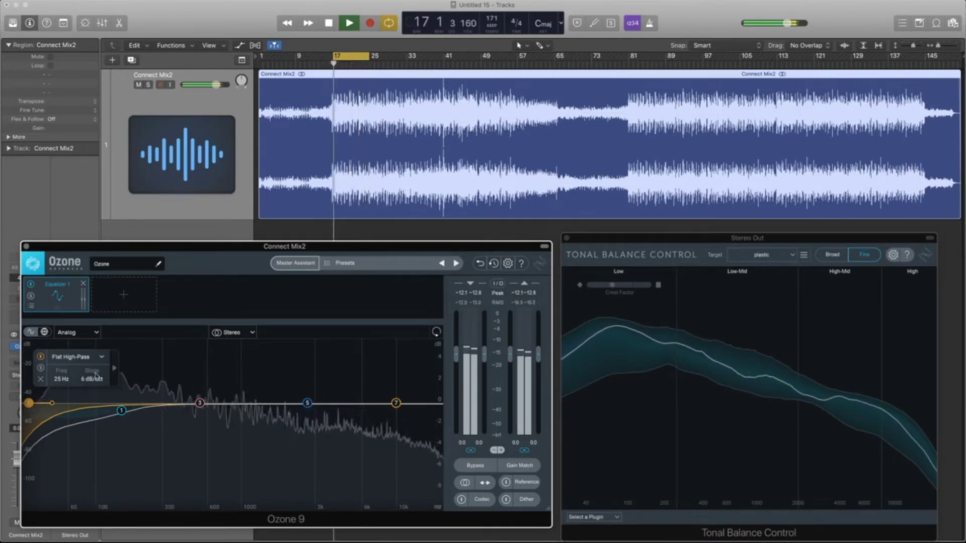
Switch the 25 Hz band to an Analog low shelf and back to a Flat High-Pass
{"action": "left_click", "coordinate": [102, 357]}
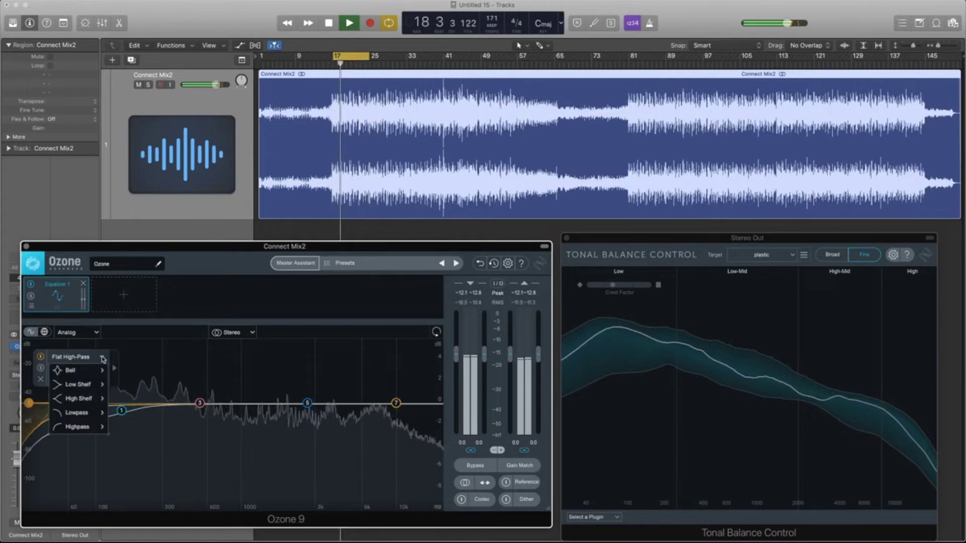
{"action": "mouse_move", "coordinate": [93, 387]}
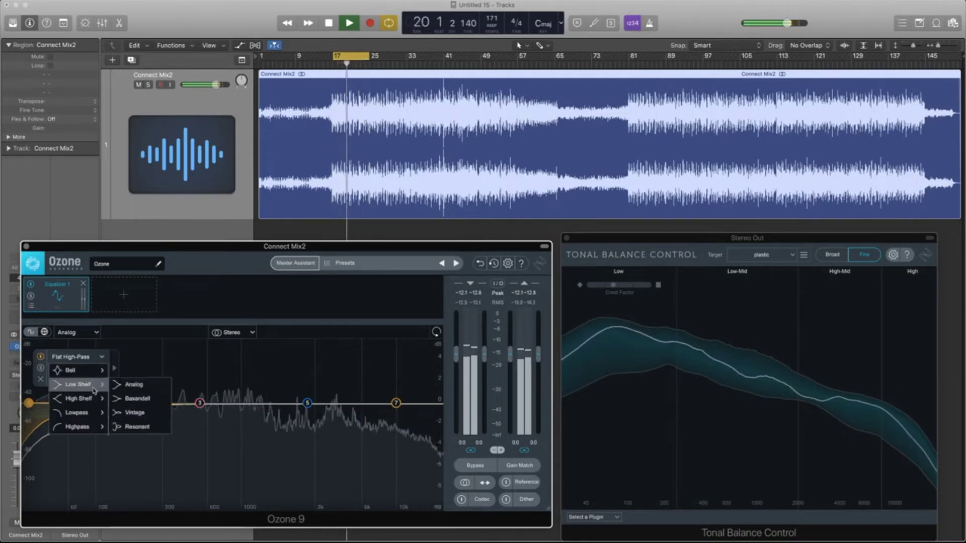
{"action": "left_click", "coordinate": [121, 385]}
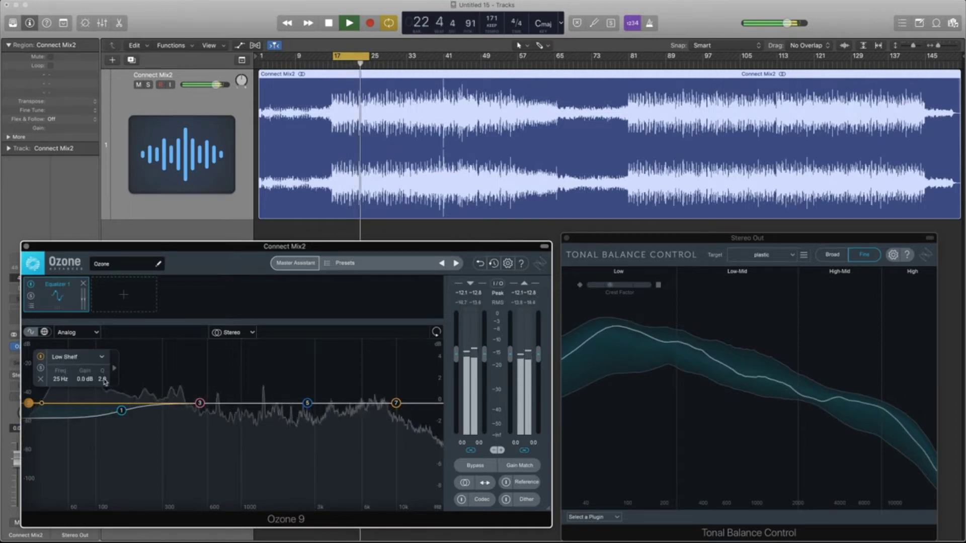
{"action": "left_click", "coordinate": [102, 358]}
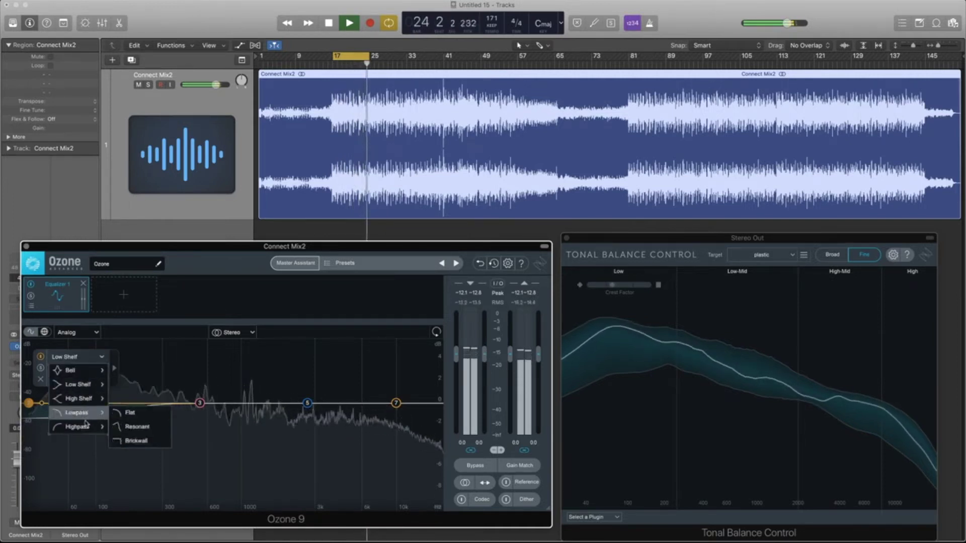
{"action": "mouse_move", "coordinate": [85, 432]}
{"action": "left_click", "coordinate": [129, 427]}
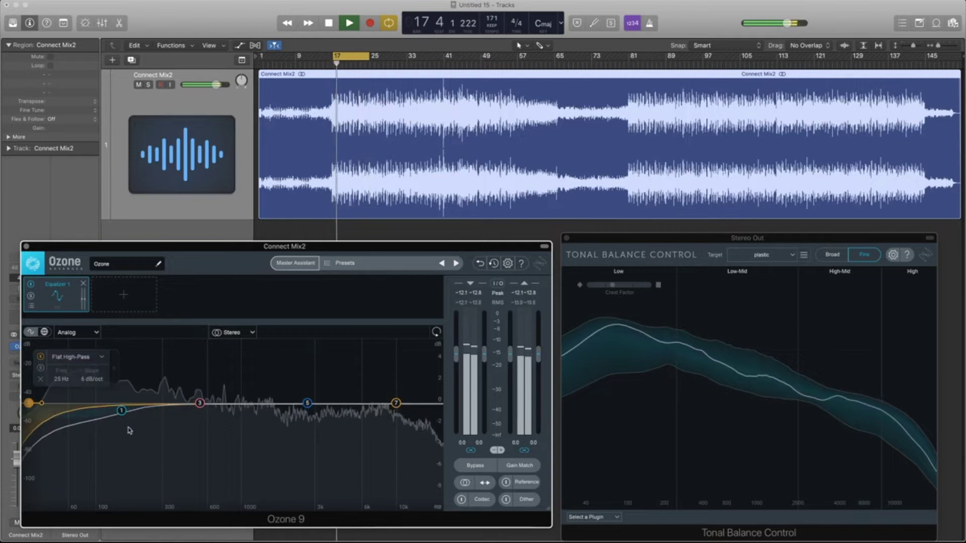
Set the slope of the 25 Hz high-pass filter to 12 dB/oct
{"action": "scroll", "coordinate": [42, 405], "scroll_direction": "up", "scroll_amount": 1}
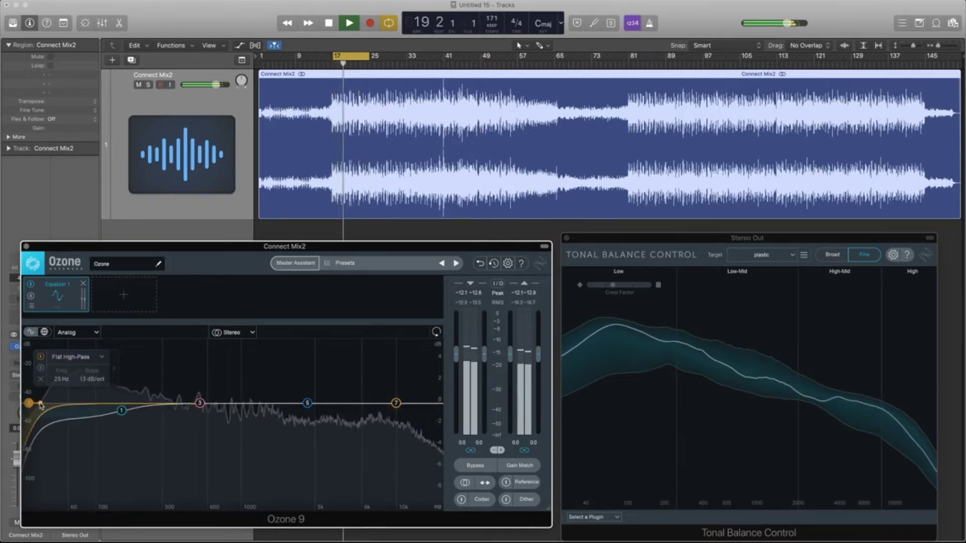
{"action": "scroll", "coordinate": [40, 406], "scroll_direction": "up", "scroll_amount": 1}
{"action": "scroll", "coordinate": [40, 406], "scroll_direction": "down", "scroll_amount": 1}
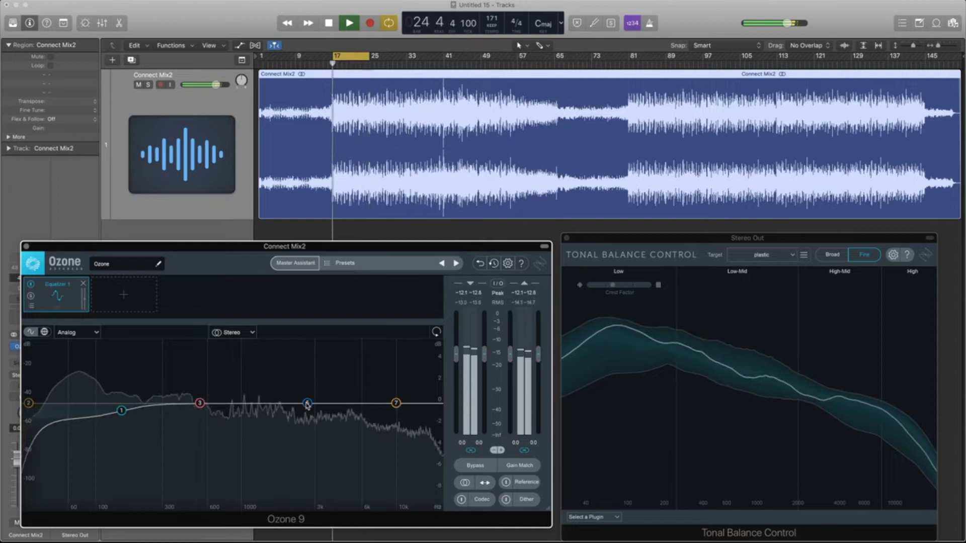
Boost the band 5 bell by 0.7 dB at about 2966 Hz with Q 0.9, soloing the band while tuning it
{"action": "left_click_drag", "start_coordinate": [307, 404], "coordinate": [320, 398]}
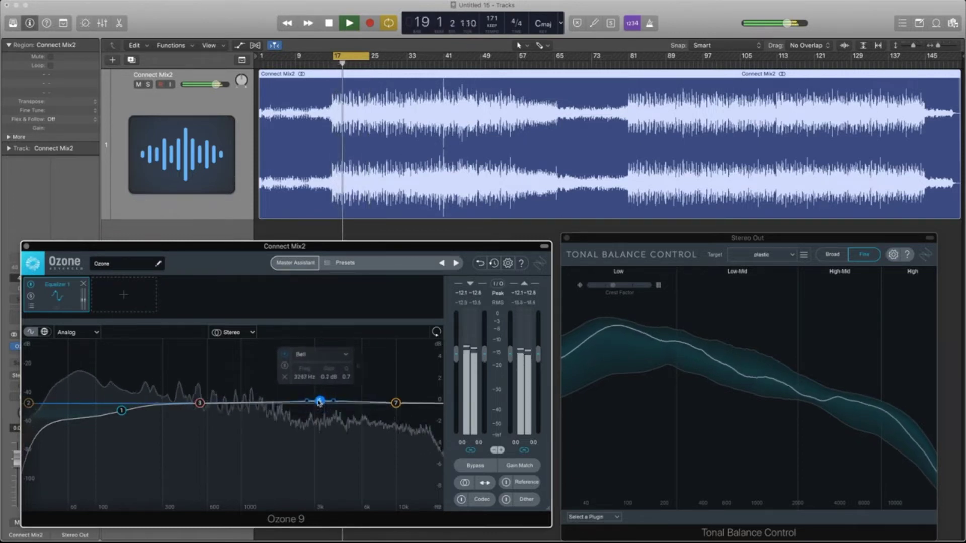
{"action": "left_click", "coordinate": [285, 364]}
{"action": "scroll", "coordinate": [324, 400], "scroll_direction": "up", "scroll_amount": 2}
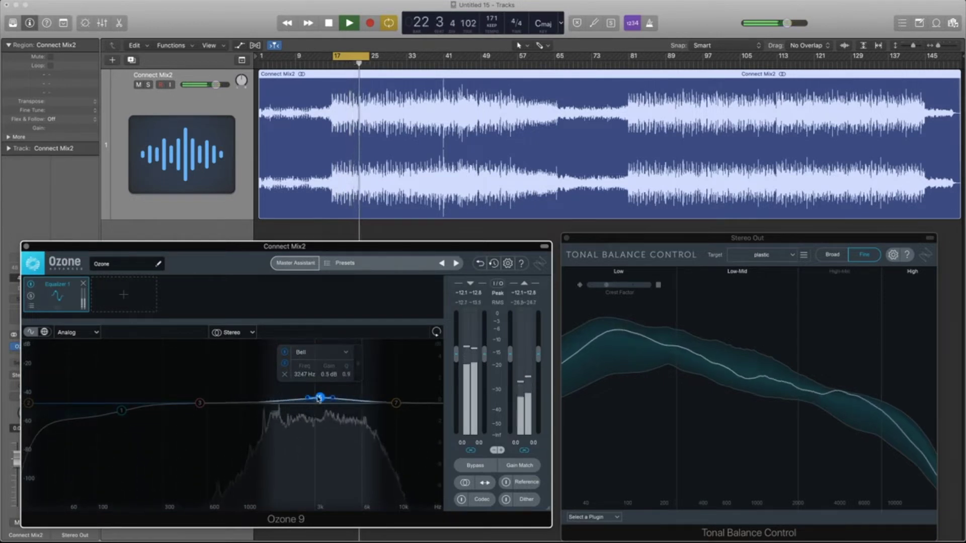
{"action": "left_click_drag", "start_coordinate": [319, 399], "coordinate": [313, 397]}
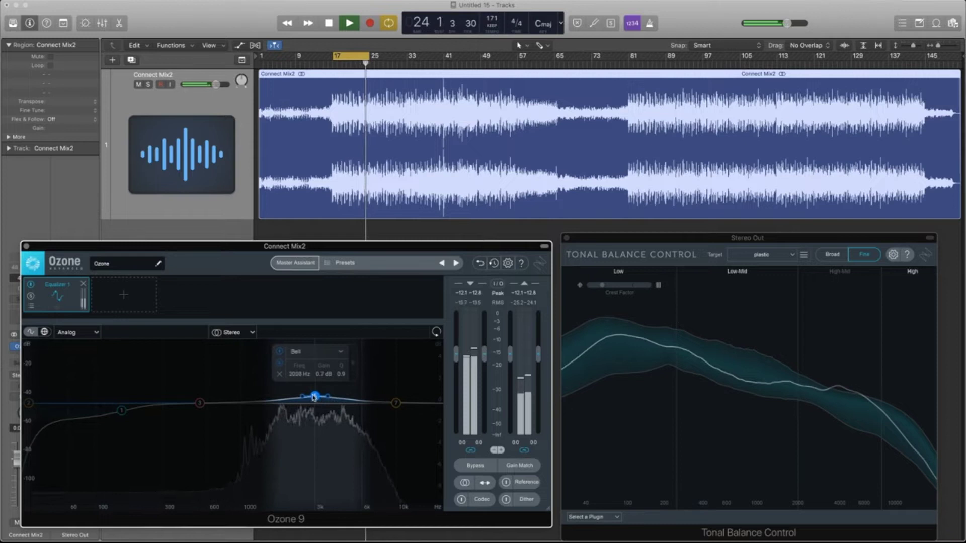
{"action": "left_click", "coordinate": [277, 365]}
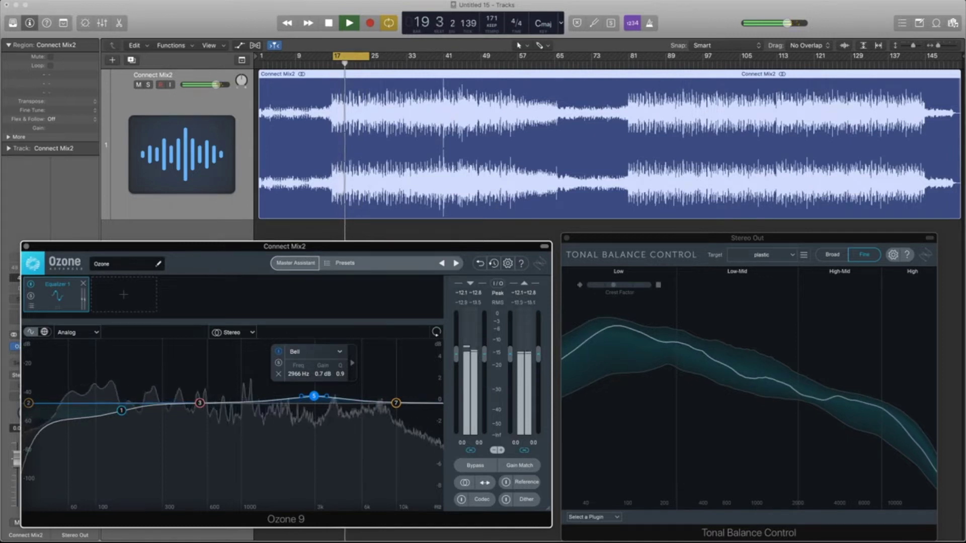
Compare the playing loop with the 2966 Hz bell boost switched off and back on
{"action": "key", "text": "space"}
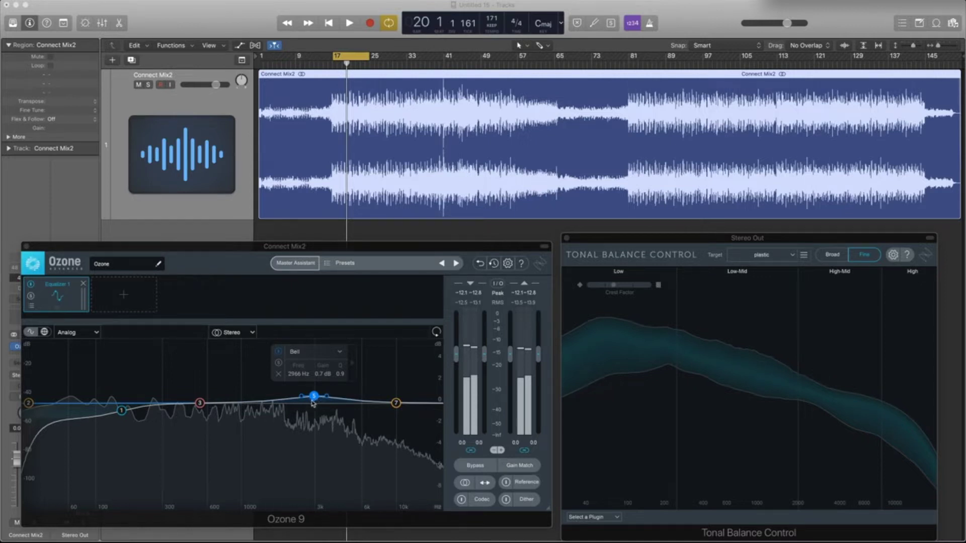
{"action": "left_click", "coordinate": [278, 351]}
{"action": "key", "text": "space"}
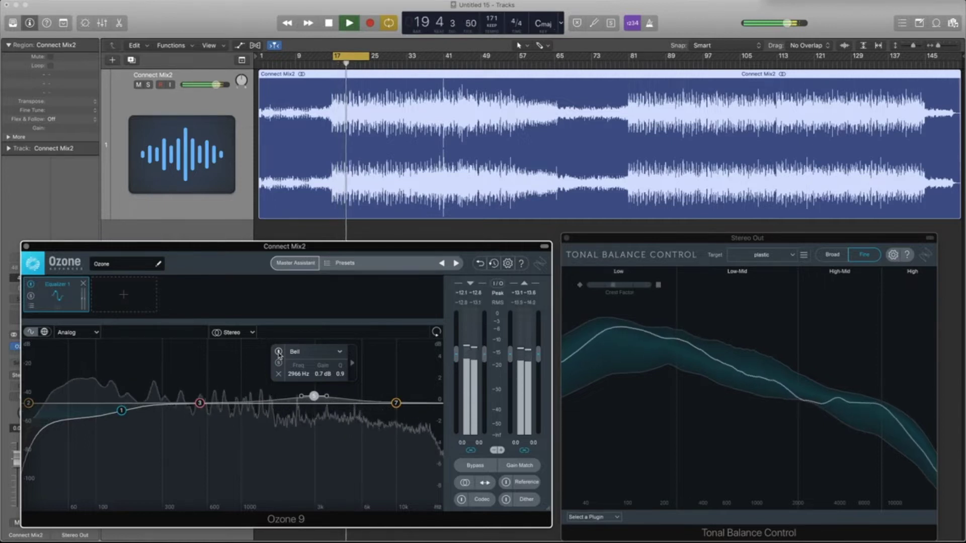
{"action": "left_click", "coordinate": [279, 353]}
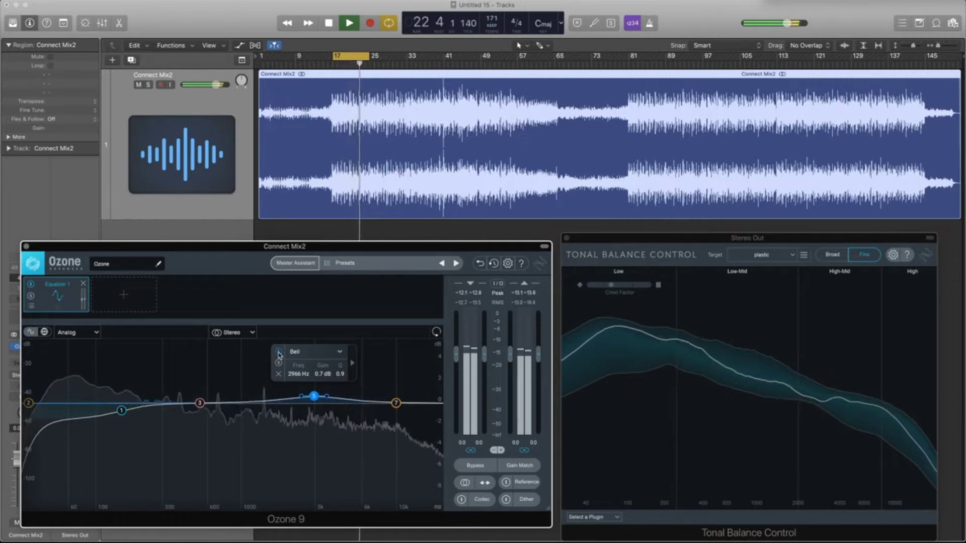
{"action": "key", "text": "space"}
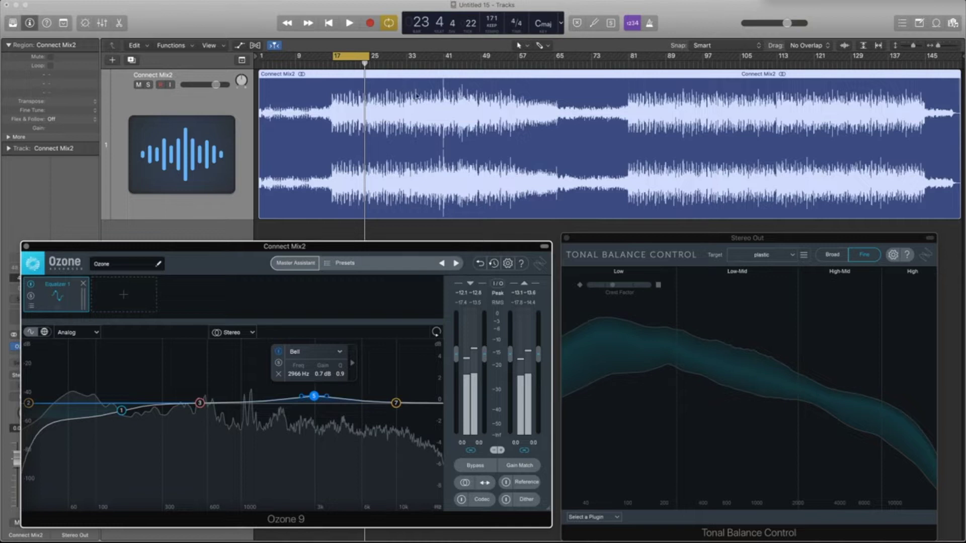
Move the playback cycle to the louder section and widen it to span bars 33 to 49
{"action": "left_click_drag", "start_coordinate": [357, 60], "coordinate": [447, 59]}
{"action": "key", "text": "space"}
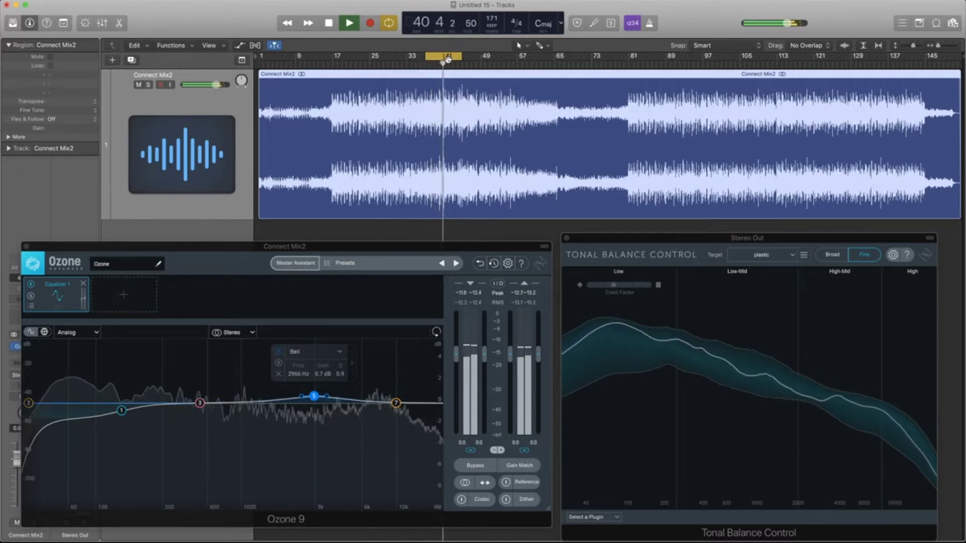
{"action": "key", "text": "space"}
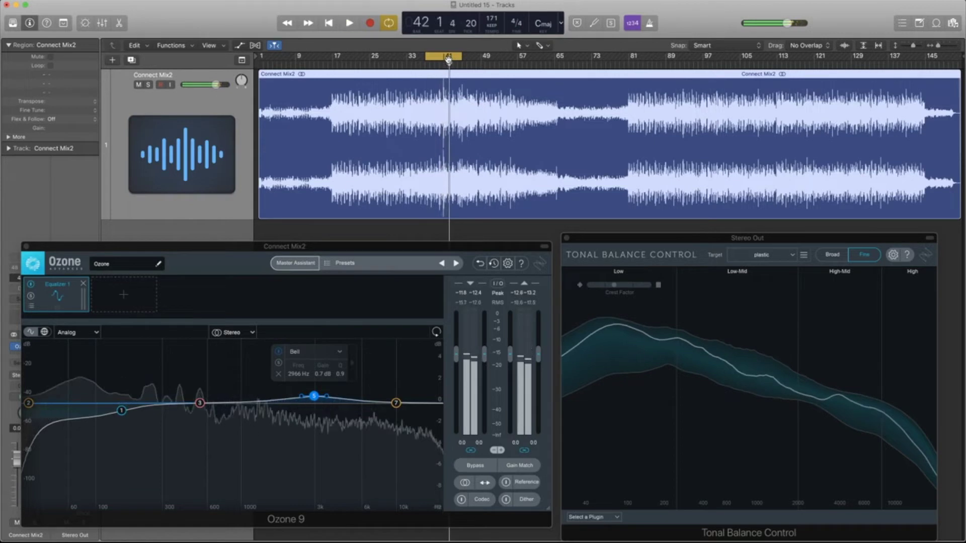
{"action": "left_click_drag", "start_coordinate": [409, 61], "coordinate": [482, 64]}
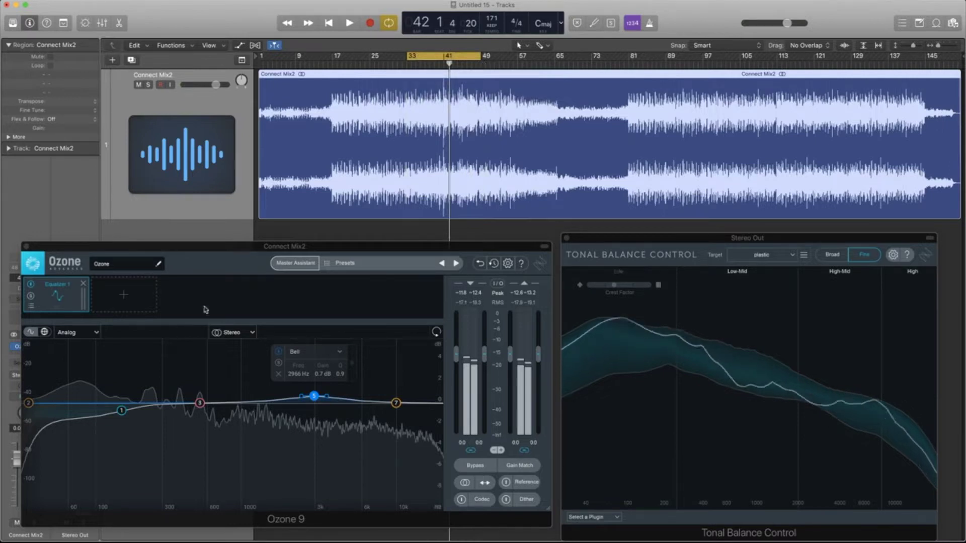
Add a Dynamics module after Equalizer 1 in the Ozone chain and start loop playback
{"action": "left_click", "coordinate": [132, 292]}
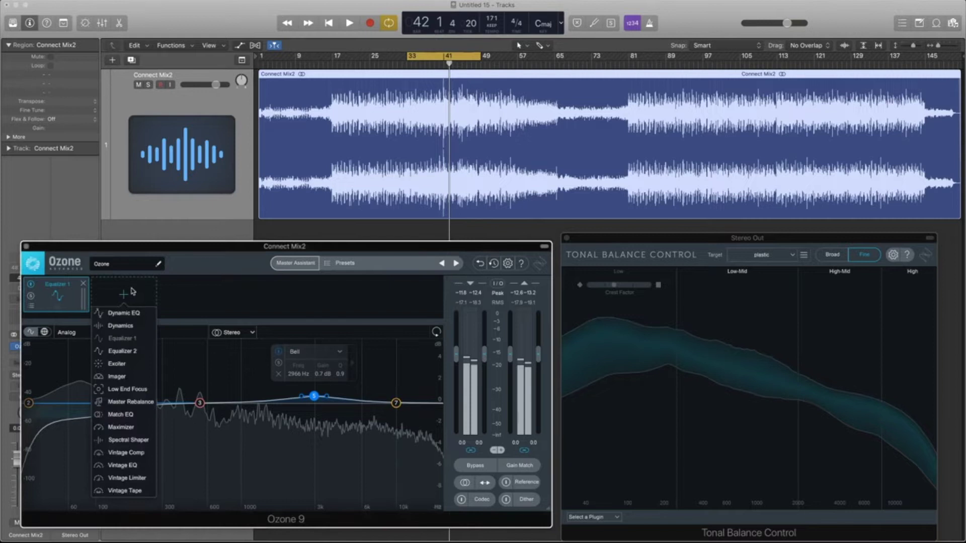
{"action": "left_click", "coordinate": [129, 331]}
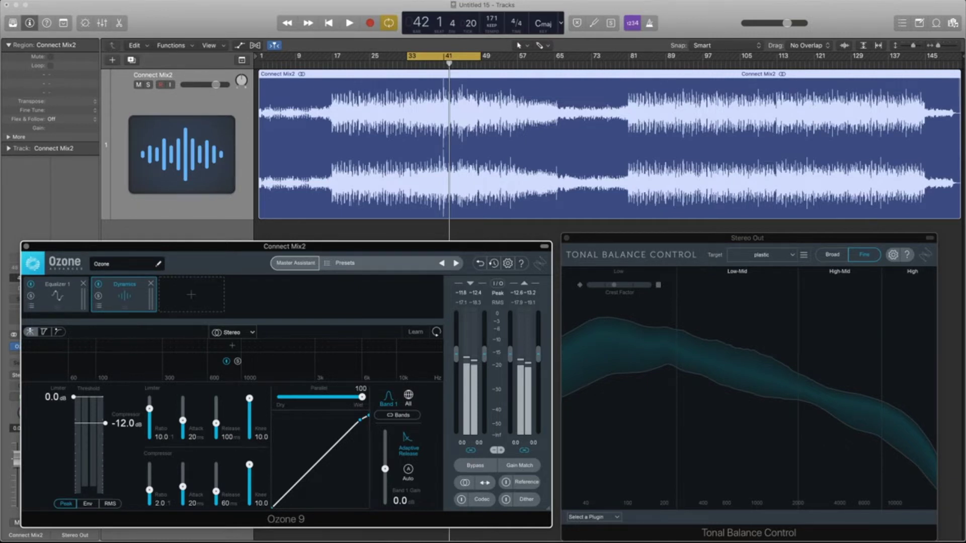
{"action": "key", "text": "space"}
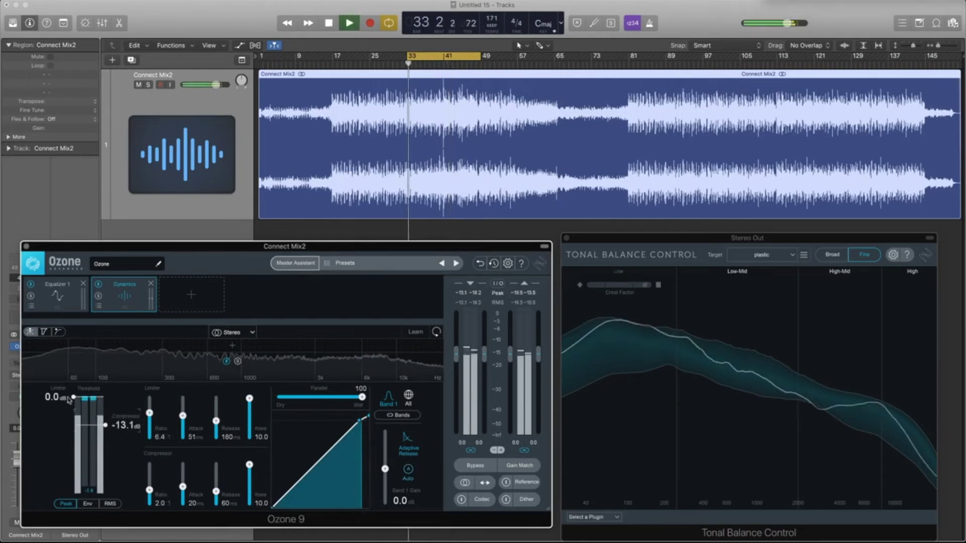
Set the limiter threshold to 0.0 dB, ratio 30:1, attack 500 ms and release 5000 ms, and the compressor threshold to -12.8 dB
{"action": "mouse_move", "coordinate": [73, 400]}
{"action": "left_mouse_down"}
{"action": "mouse_move", "coordinate": [71, 436]}
{"action": "mouse_move", "coordinate": [73, 397]}
{"action": "left_mouse_up"}
{"action": "mouse_move", "coordinate": [105, 436]}
{"action": "left_mouse_down"}
{"action": "mouse_move", "coordinate": [105, 418]}
{"action": "mouse_move", "coordinate": [105, 426]}
{"action": "left_mouse_up"}
{"action": "left_click_drag", "start_coordinate": [74, 398], "coordinate": [73, 401]}
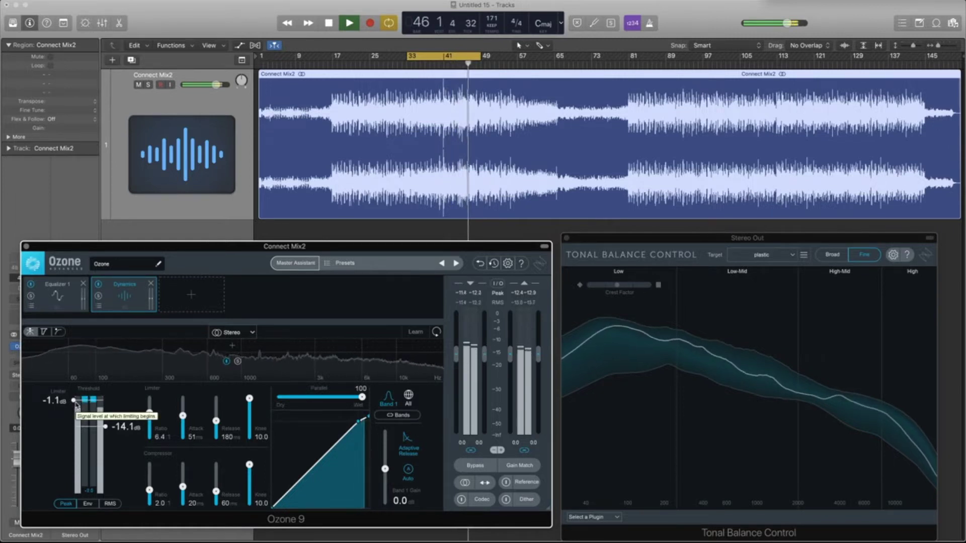
{"action": "left_click_drag", "start_coordinate": [76, 403], "coordinate": [77, 396]}
{"action": "left_click_drag", "start_coordinate": [105, 426], "coordinate": [105, 415]}
{"action": "left_click_drag", "start_coordinate": [106, 415], "coordinate": [220, 387]}
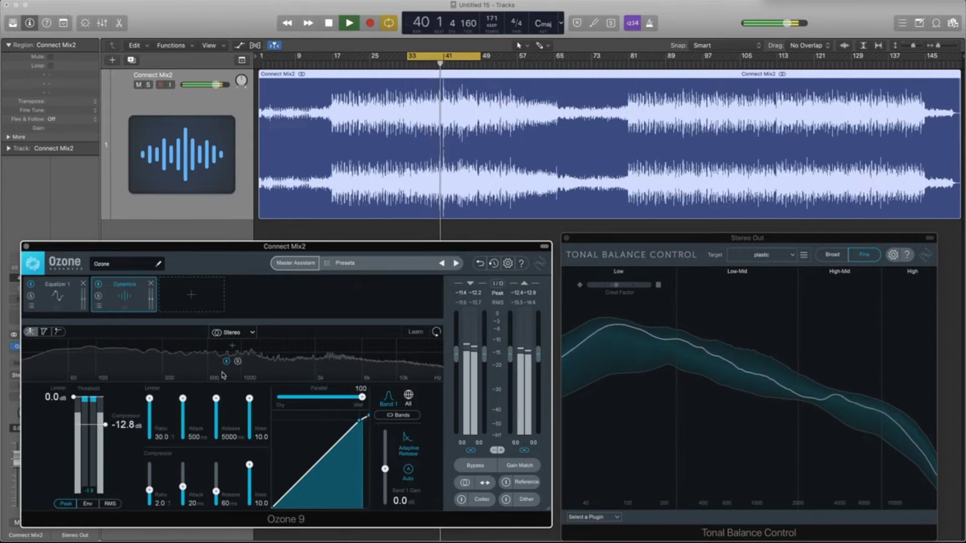
Set the compressor's ratio to 3.5:1, attack to 60 ms, release to 180 ms, threshold to -12.5 dB and knee to 5.2
{"action": "double_click", "coordinate": [159, 504]}
{"action": "type", "text": "3.5"}
{"action": "key", "text": "Return"}
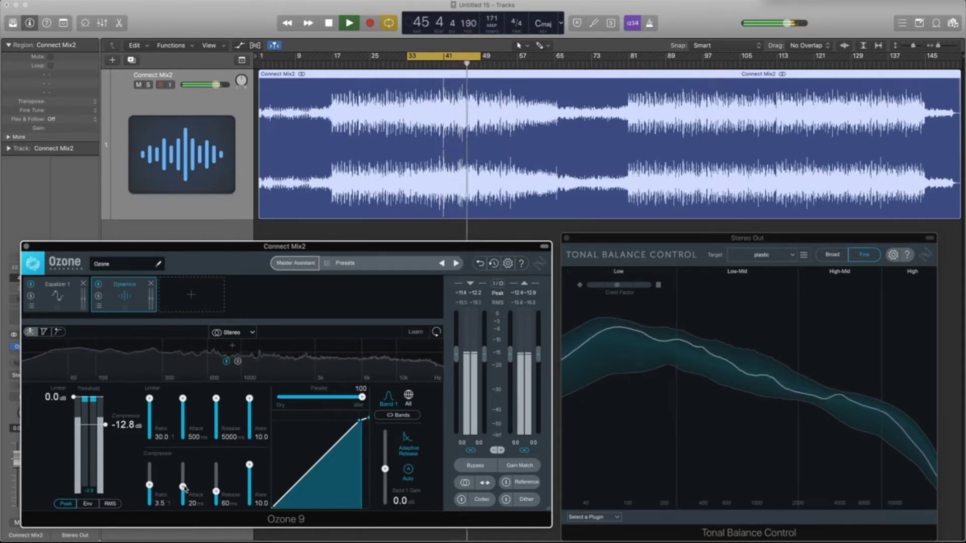
{"action": "left_click_drag", "start_coordinate": [183, 488], "coordinate": [184, 483]}
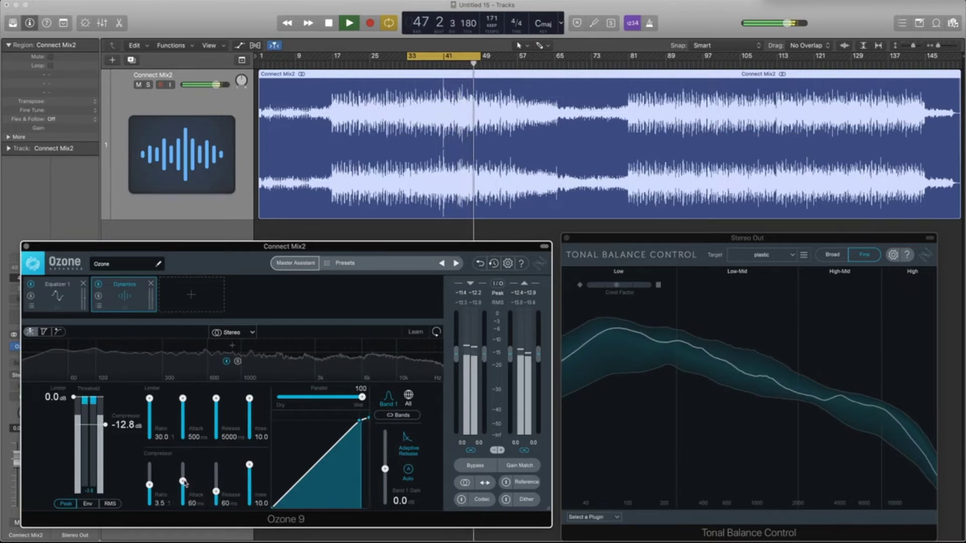
{"action": "double_click", "coordinate": [226, 504]}
{"action": "type", "text": "180"}
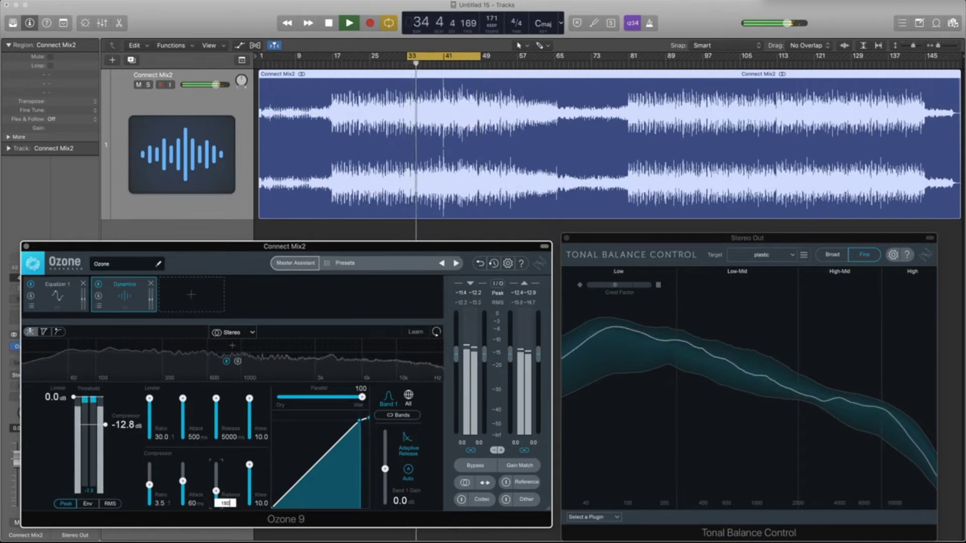
{"action": "key", "text": "Return"}
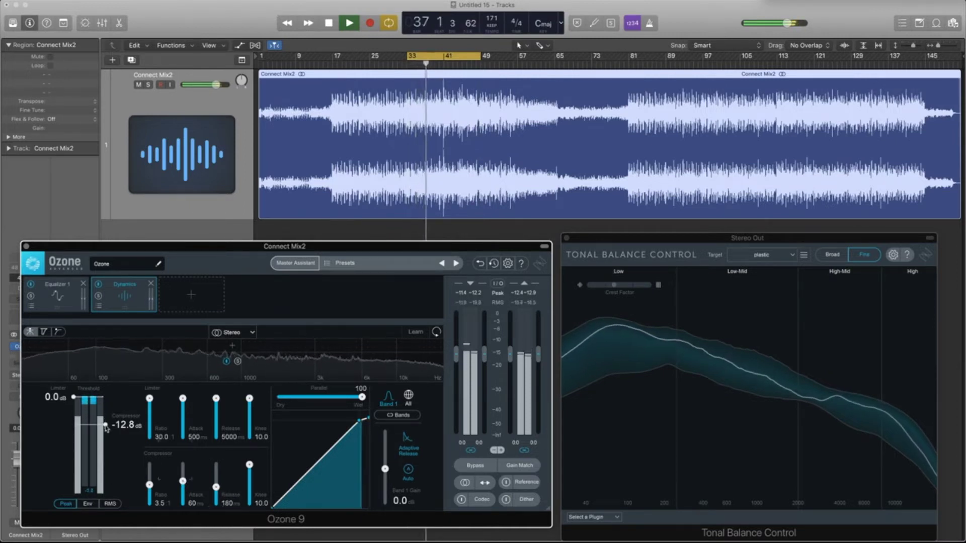
{"action": "left_click_drag", "start_coordinate": [107, 428], "coordinate": [106, 427]}
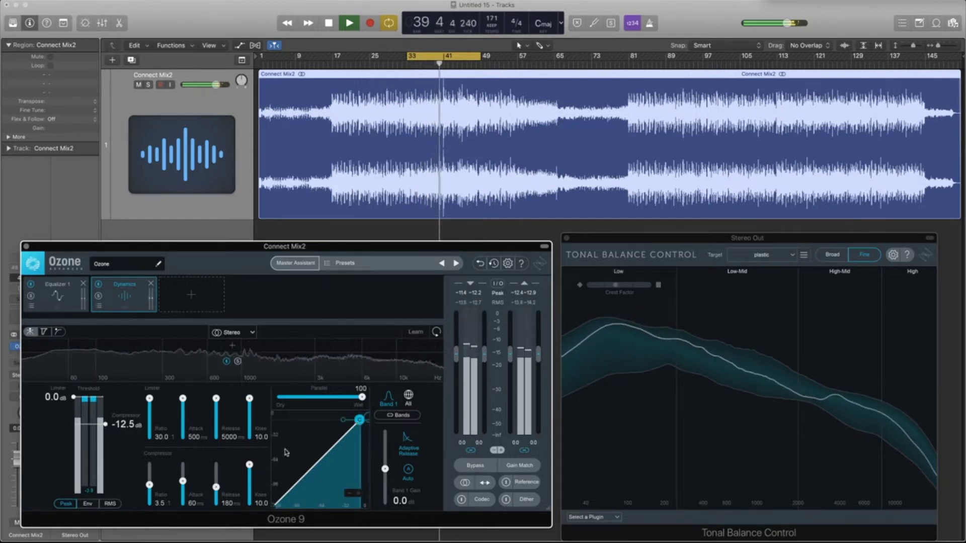
{"action": "left_click_drag", "start_coordinate": [249, 465], "coordinate": [253, 488]}
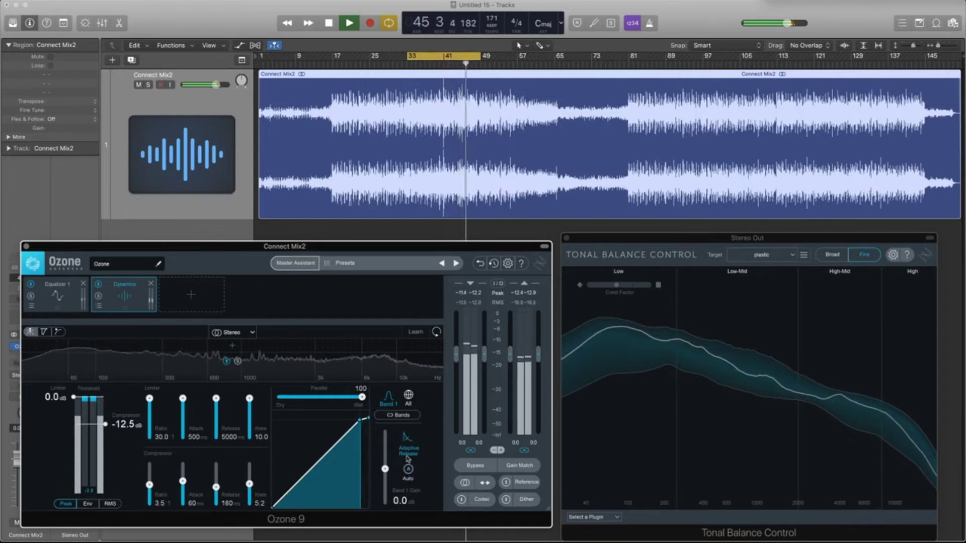
Compare playback with Dynamics band 1 bypassed and enabled, extending the cycle's end to bar 57
{"action": "left_click", "coordinate": [227, 361]}
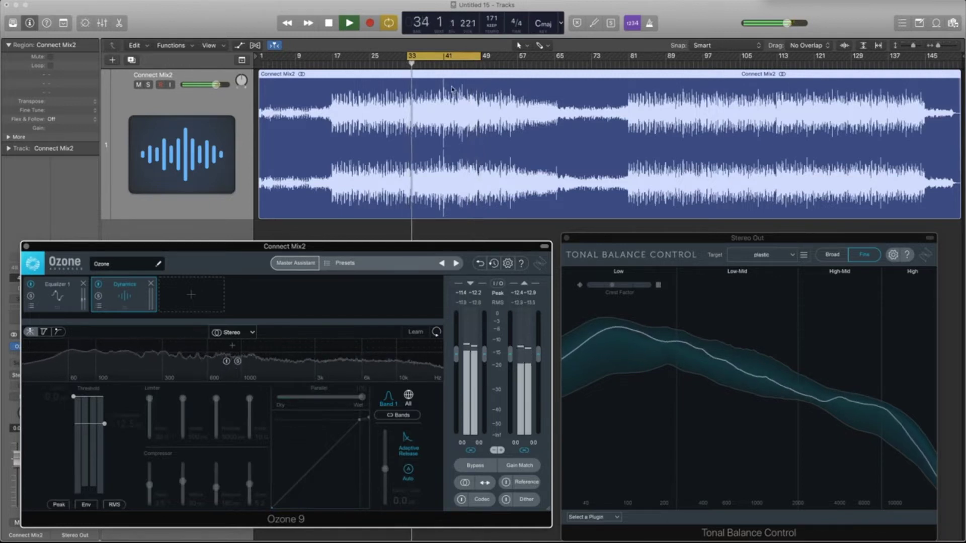
{"action": "left_click_drag", "start_coordinate": [481, 59], "coordinate": [517, 59]}
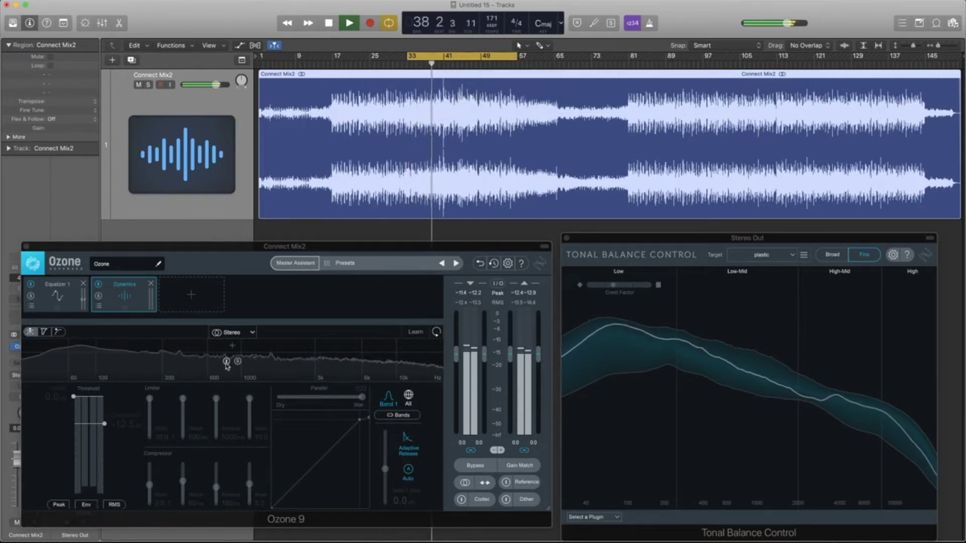
{"action": "left_click", "coordinate": [226, 363]}
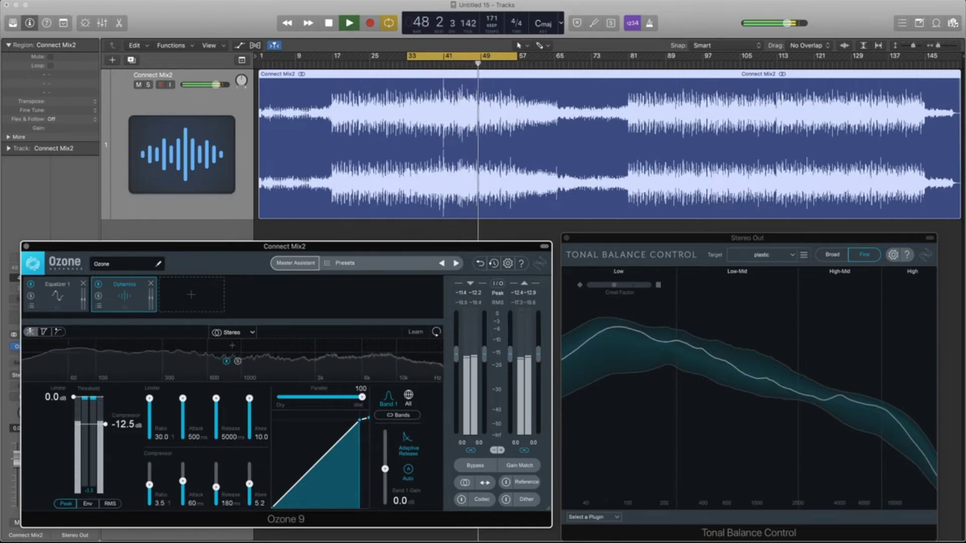
{"action": "key", "text": "space"}
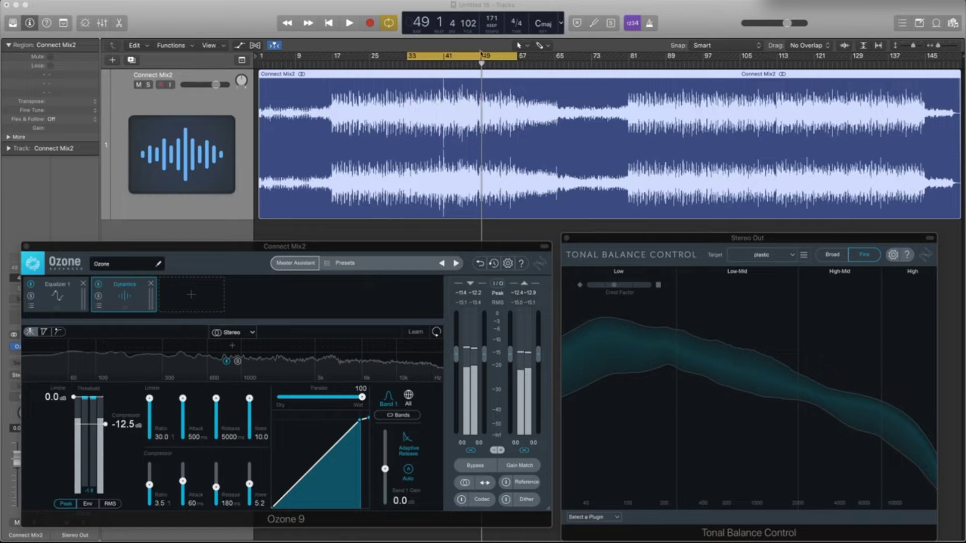
Move the cycle to bars 57 to 81 and audition the compressor's response in the quieter breakdown
{"action": "left_click_drag", "start_coordinate": [482, 53], "coordinate": [594, 54]}
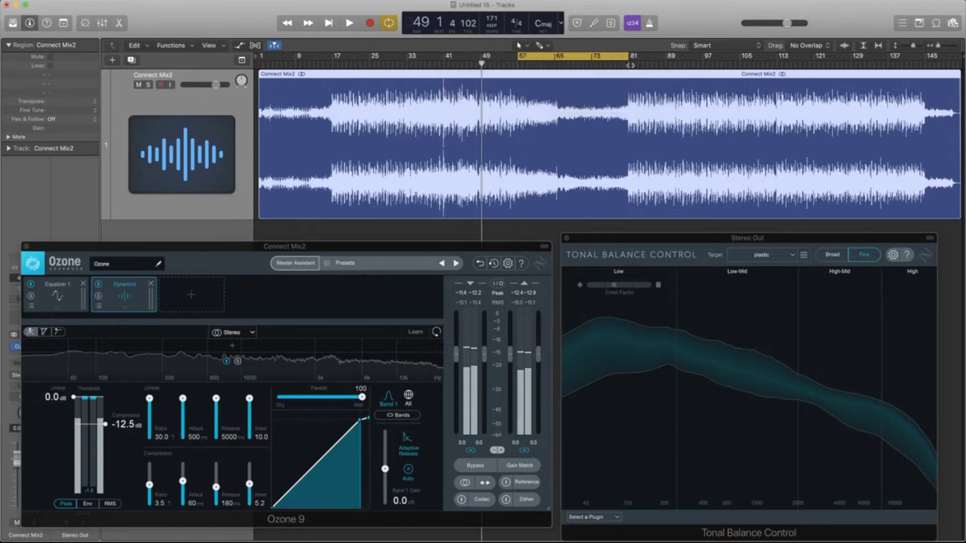
{"action": "key", "text": "space"}
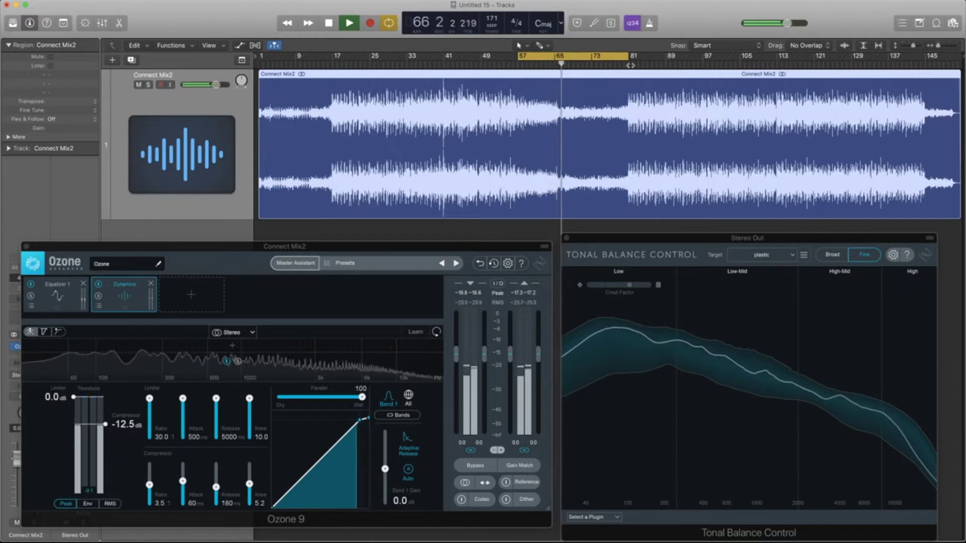
{"action": "key", "text": "space"}
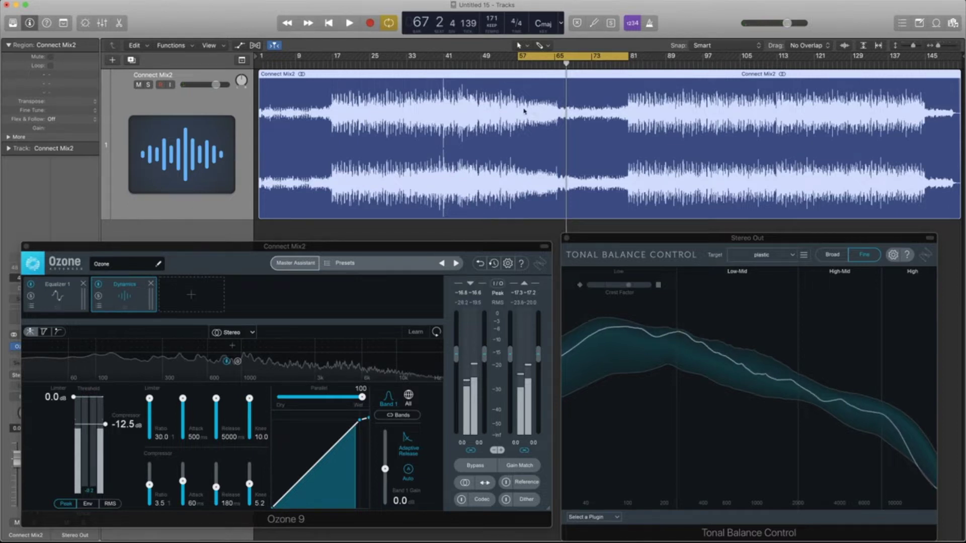
Set the cycle to bars 17 to 41 and raise the Dynamics band 1 gain to 1.7 dB
{"action": "left_click_drag", "start_coordinate": [568, 58], "coordinate": [382, 66]}
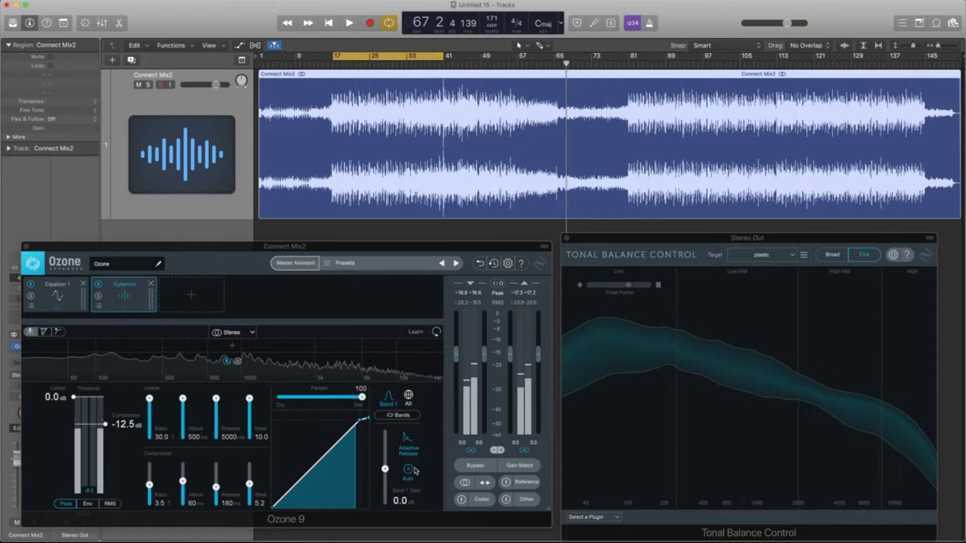
{"action": "left_click", "coordinate": [412, 480]}
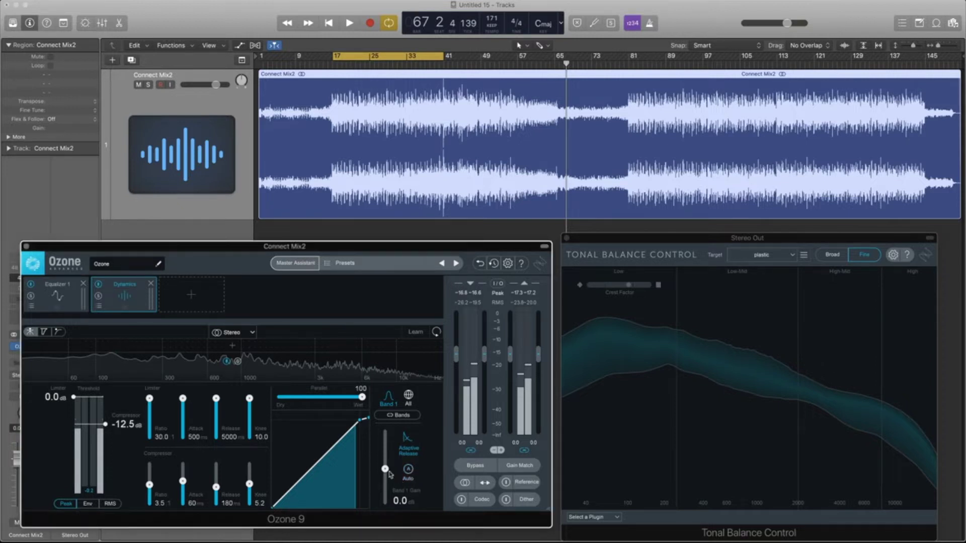
{"action": "left_click_drag", "start_coordinate": [386, 469], "coordinate": [386, 468]}
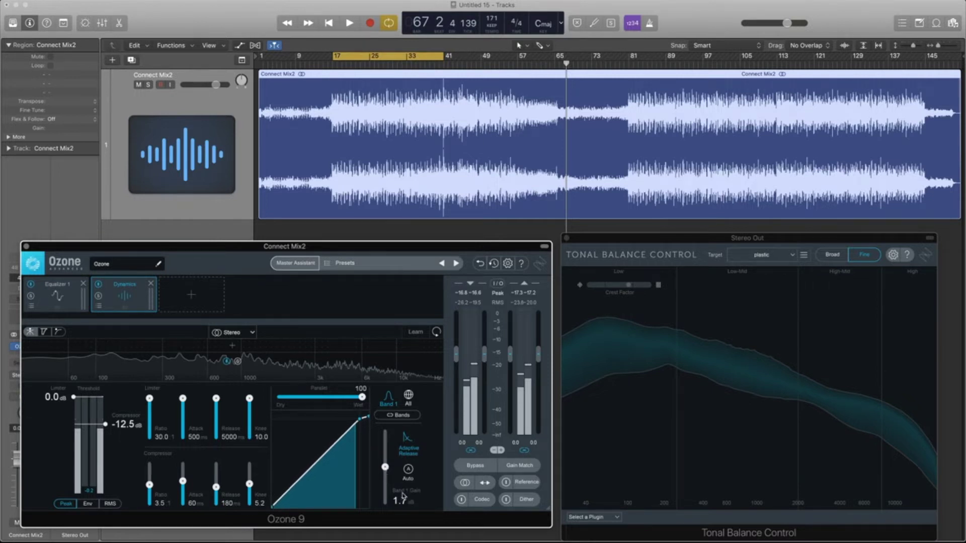
Compare the loop with Dynamics band 1 bypassed and enabled, and review the Equalizer 1 curve alongside the Dynamics settings
{"action": "key", "text": "space"}
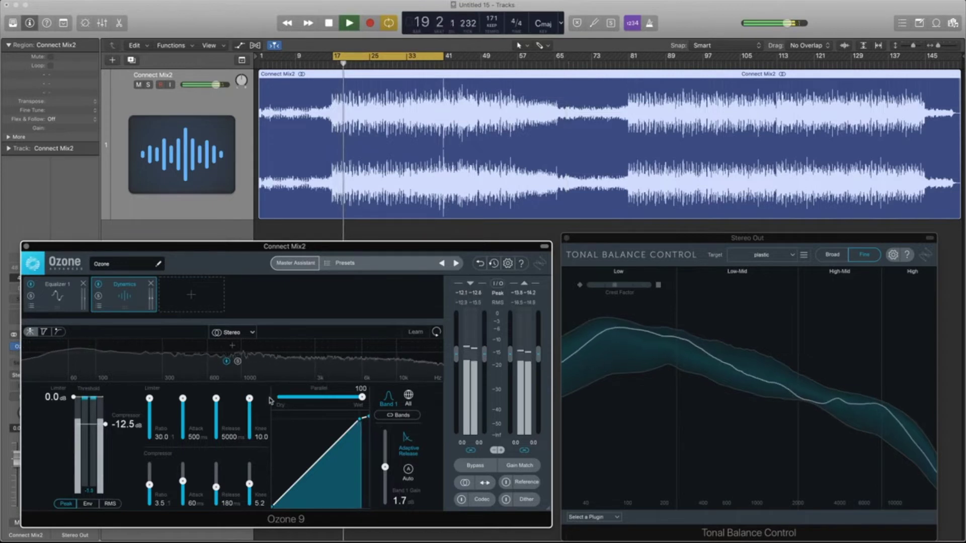
{"action": "left_click", "coordinate": [227, 362]}
{"action": "left_click", "coordinate": [226, 362]}
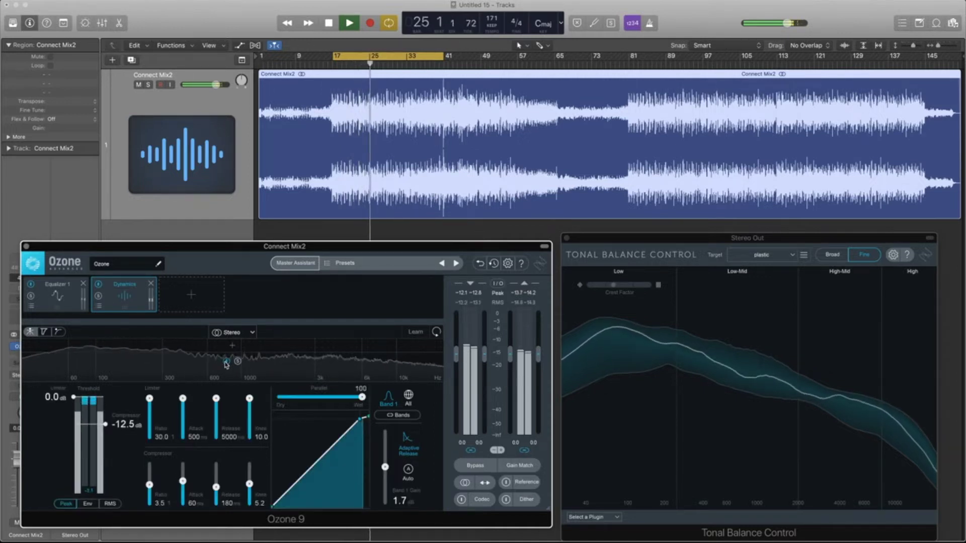
{"action": "key", "text": "space"}
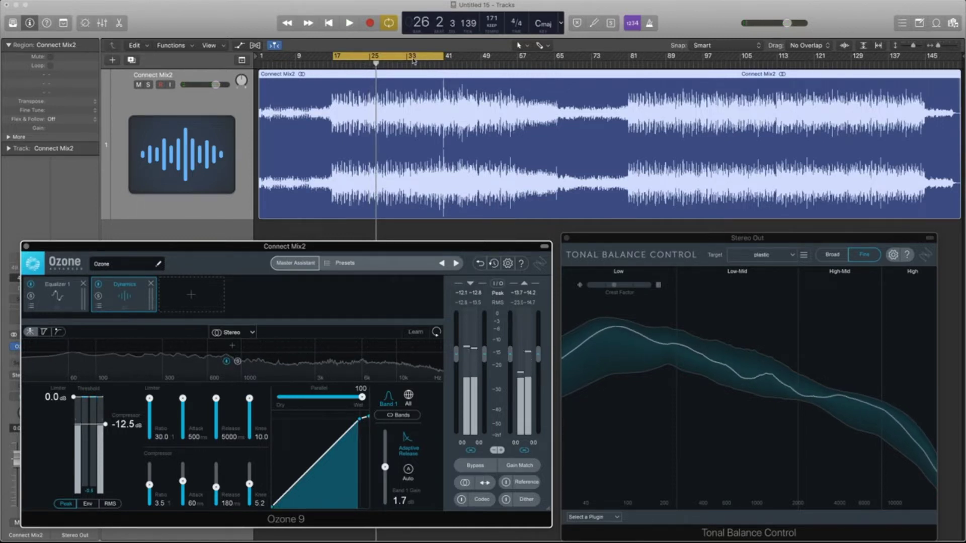
{"action": "left_click", "coordinate": [58, 285]}
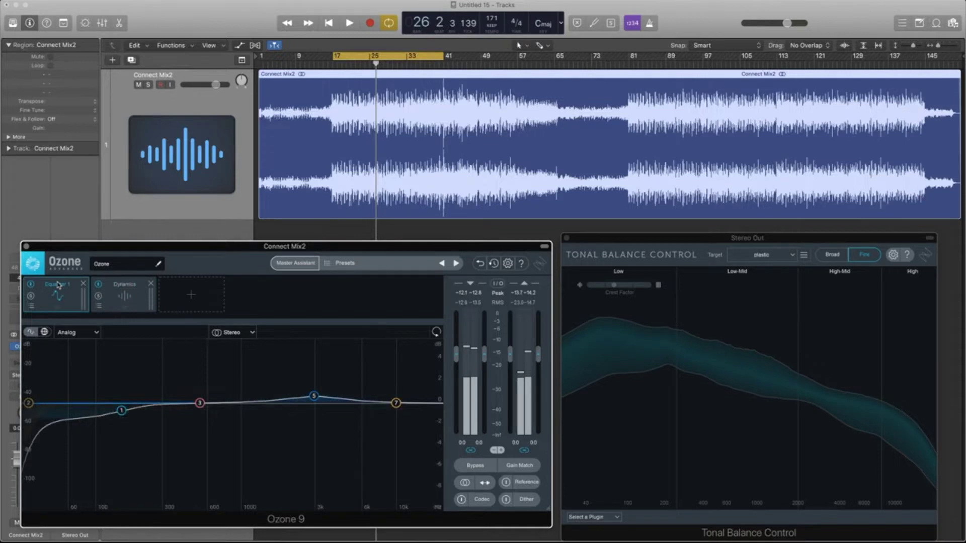
{"action": "left_click", "coordinate": [122, 289]}
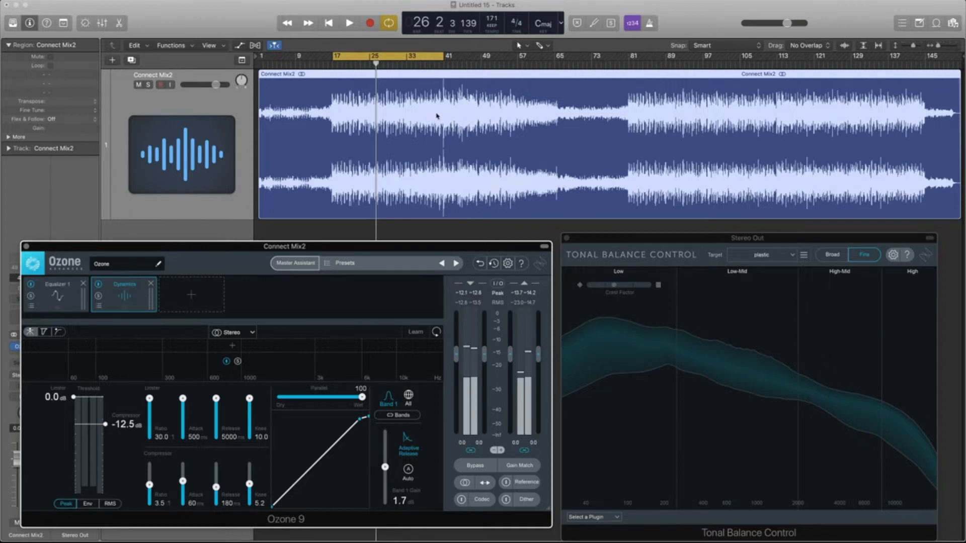
{"action": "scroll", "coordinate": [437, 116], "scroll_direction": "up", "scroll_amount": 5}
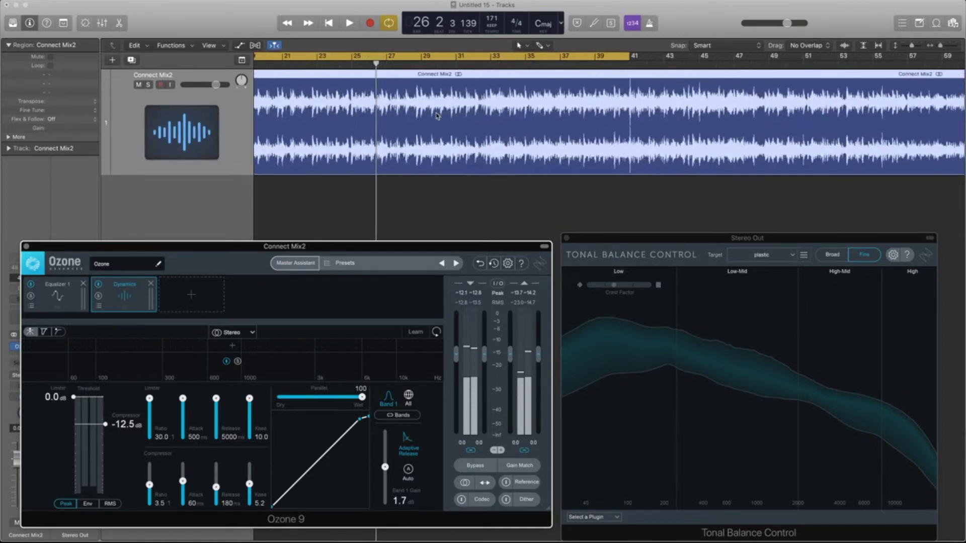
{"action": "scroll", "coordinate": [618, 99], "scroll_direction": "up", "scroll_amount": 3}
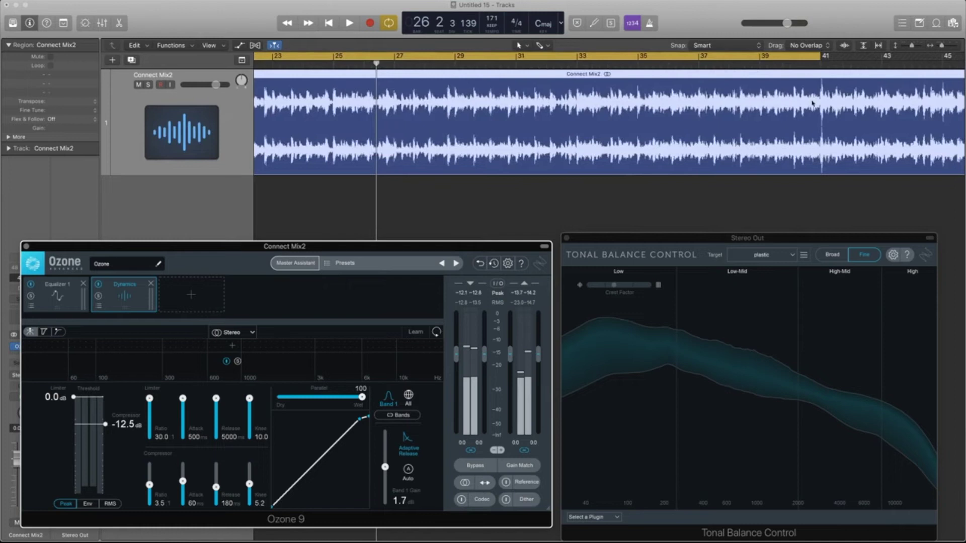
{"action": "scroll", "coordinate": [726, 101], "scroll_direction": "down", "scroll_amount": 8}
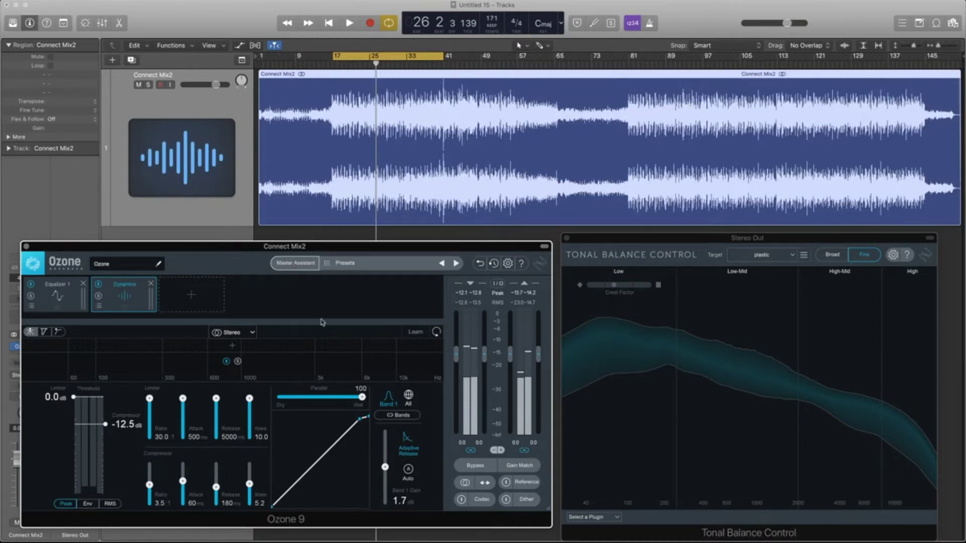
Add an Imager module after Dynamics and play the loop to check its stereo field
{"action": "left_click", "coordinate": [191, 297]}
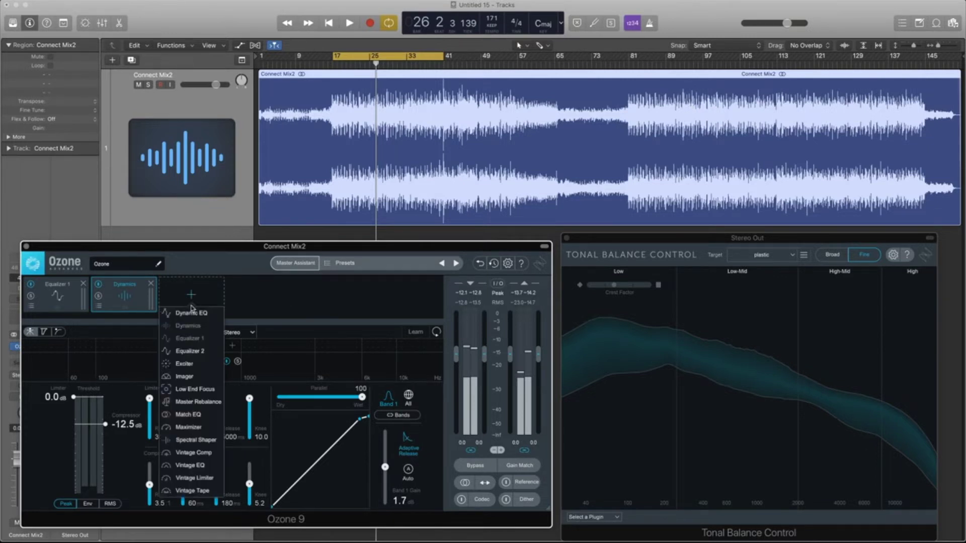
{"action": "left_click", "coordinate": [184, 377]}
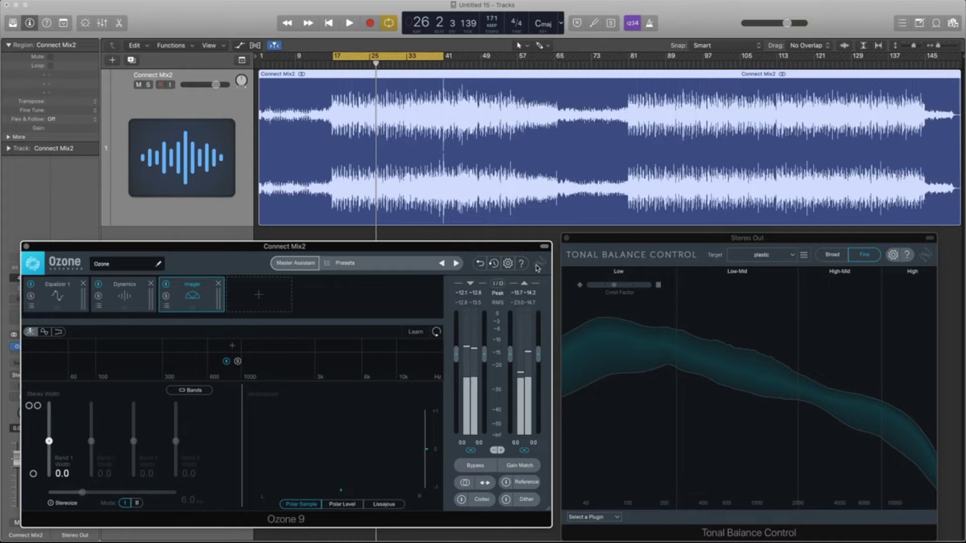
{"action": "key", "text": "space"}
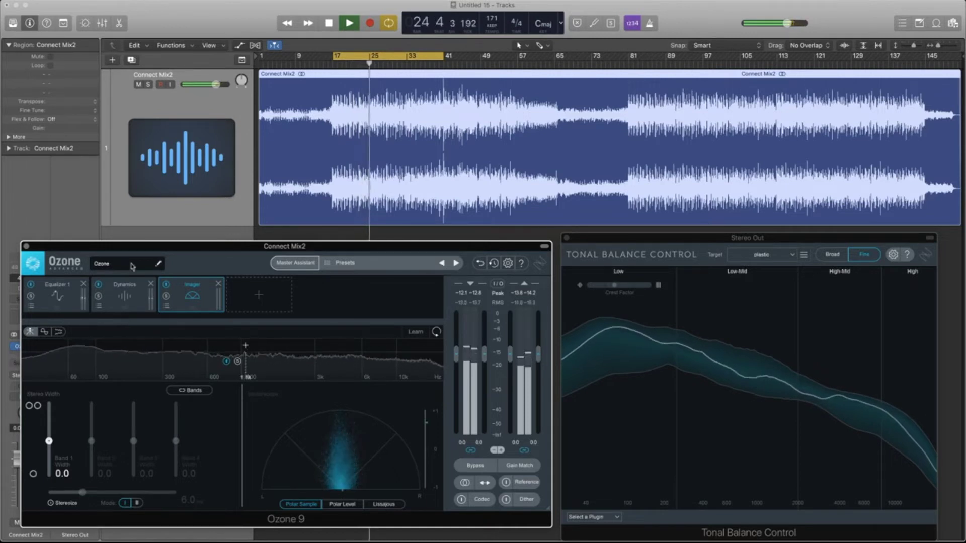
{"action": "key", "text": "ctrl+m"}
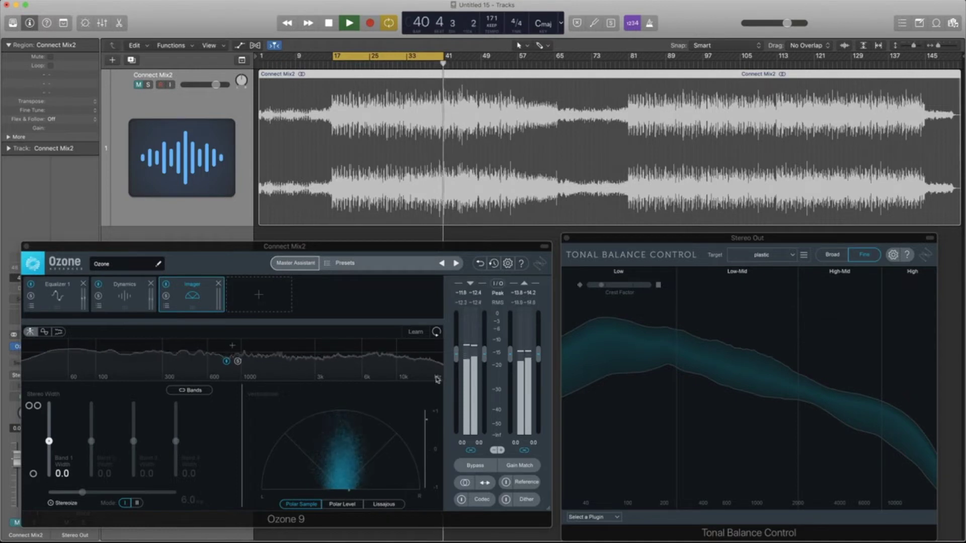
{"action": "left_click", "coordinate": [153, 109]}
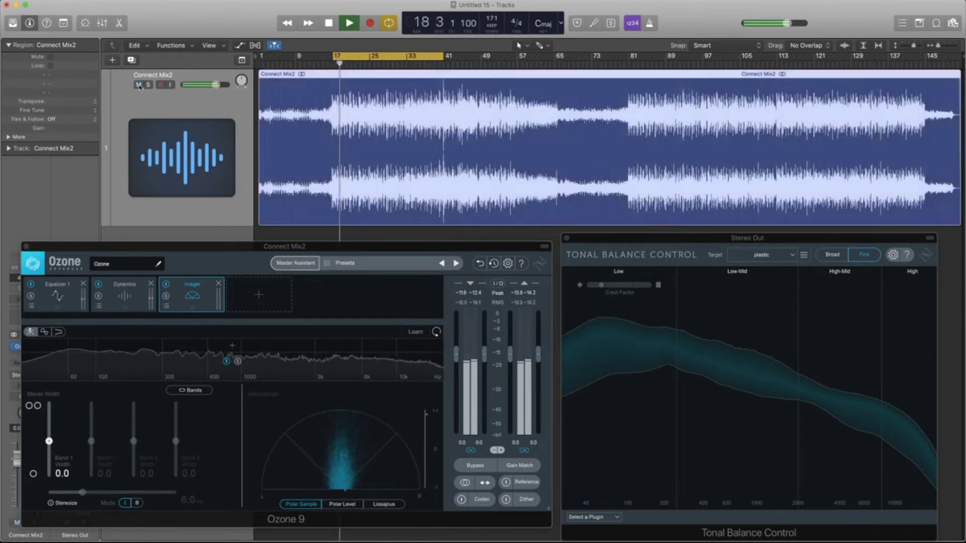
Split the Imager's low end into its own band with a crossover just under 185 Hz, and solo band 1
{"action": "left_click", "coordinate": [135, 353]}
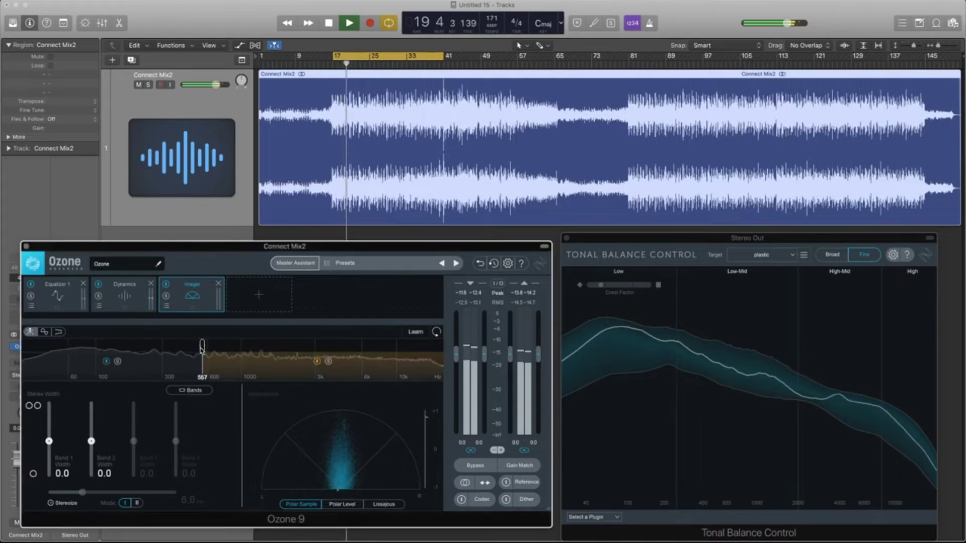
{"action": "left_click_drag", "start_coordinate": [132, 351], "coordinate": [133, 350]}
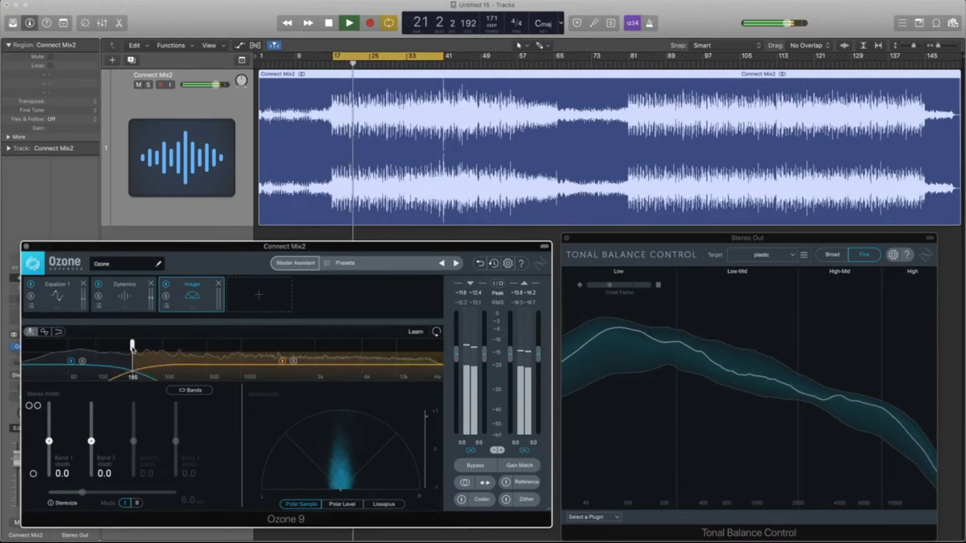
{"action": "left_click", "coordinate": [138, 84]}
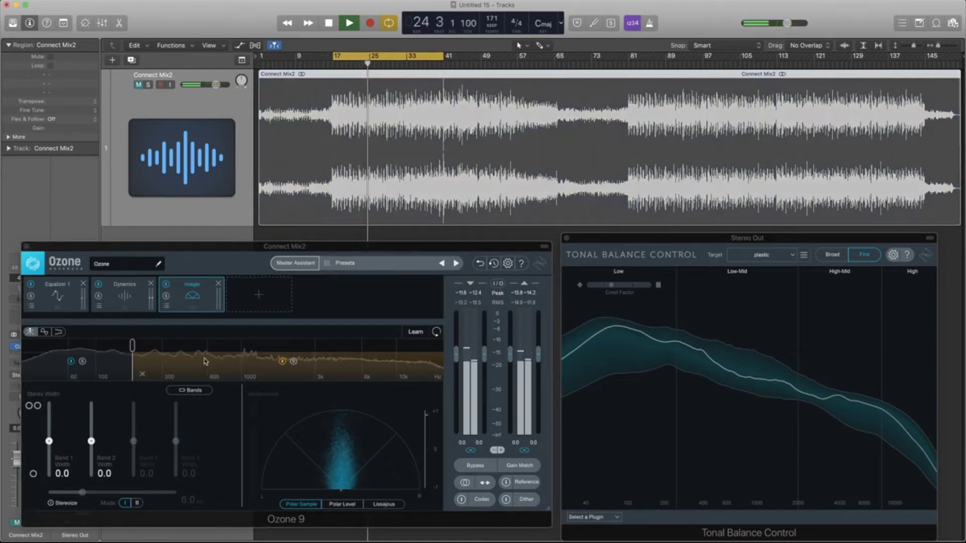
{"action": "mouse_move", "coordinate": [132, 351]}
{"action": "left_mouse_down"}
{"action": "mouse_move", "coordinate": [355, 343]}
{"action": "mouse_move", "coordinate": [108, 347]}
{"action": "mouse_move", "coordinate": [255, 346]}
{"action": "mouse_move", "coordinate": [144, 346]}
{"action": "left_mouse_up"}
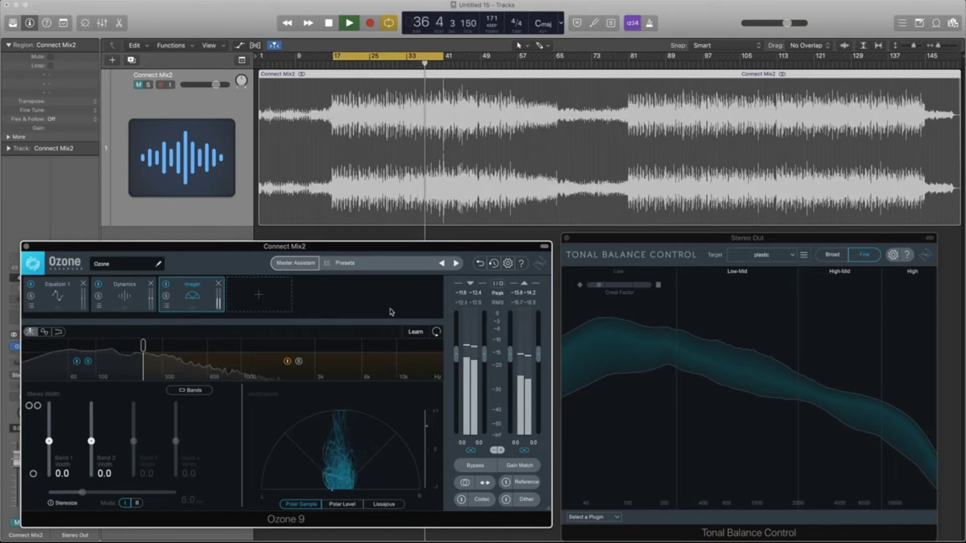
{"action": "mouse_move", "coordinate": [145, 349]}
{"action": "left_mouse_down"}
{"action": "mouse_move", "coordinate": [97, 351]}
{"action": "mouse_move", "coordinate": [137, 349]}
{"action": "mouse_move", "coordinate": [127, 354]}
{"action": "left_mouse_up"}
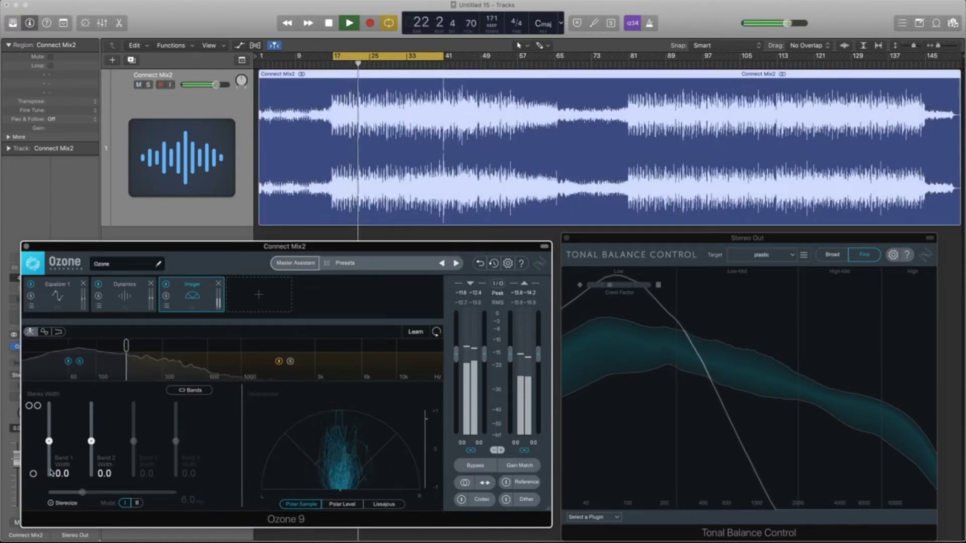
Narrow the soloed band 1's stereo width to -51.9 by ear and release its solo
{"action": "left_click_drag", "start_coordinate": [49, 441], "coordinate": [49, 482]}
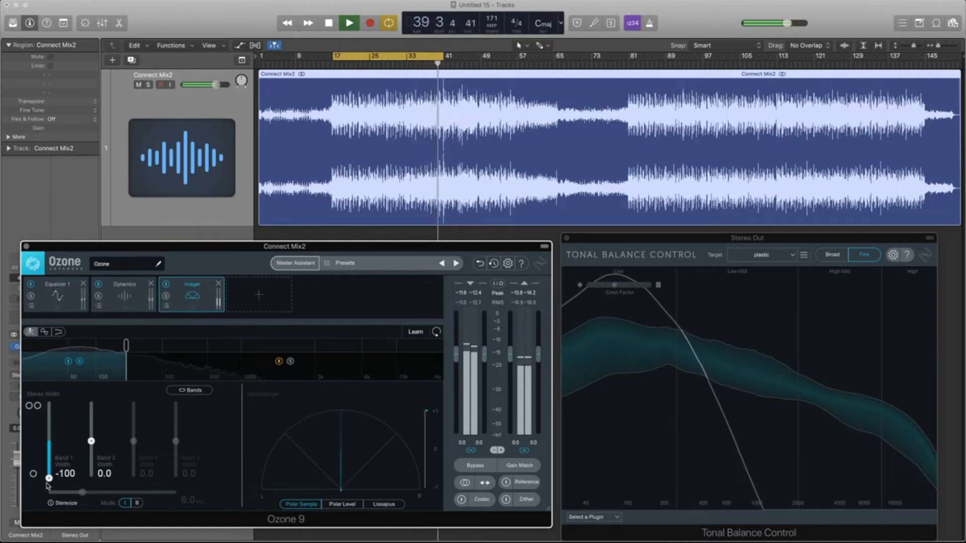
{"action": "left_click_drag", "start_coordinate": [49, 478], "coordinate": [50, 443]}
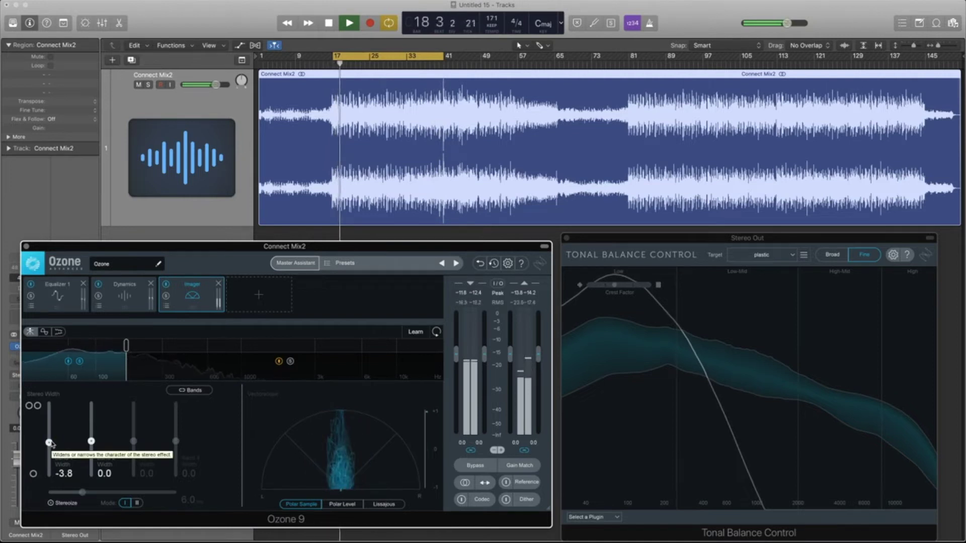
{"action": "left_click_drag", "start_coordinate": [49, 443], "coordinate": [48, 461]}
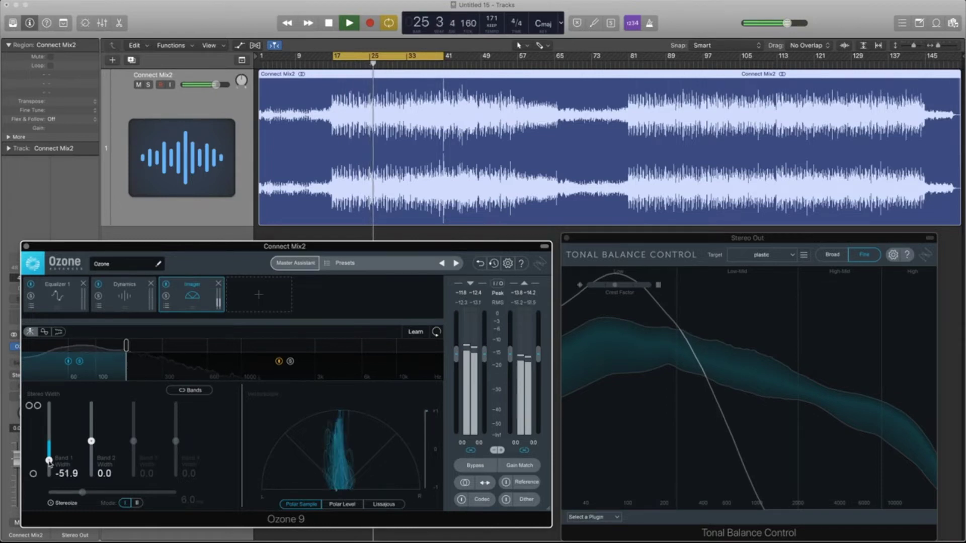
{"action": "left_click", "coordinate": [80, 362]}
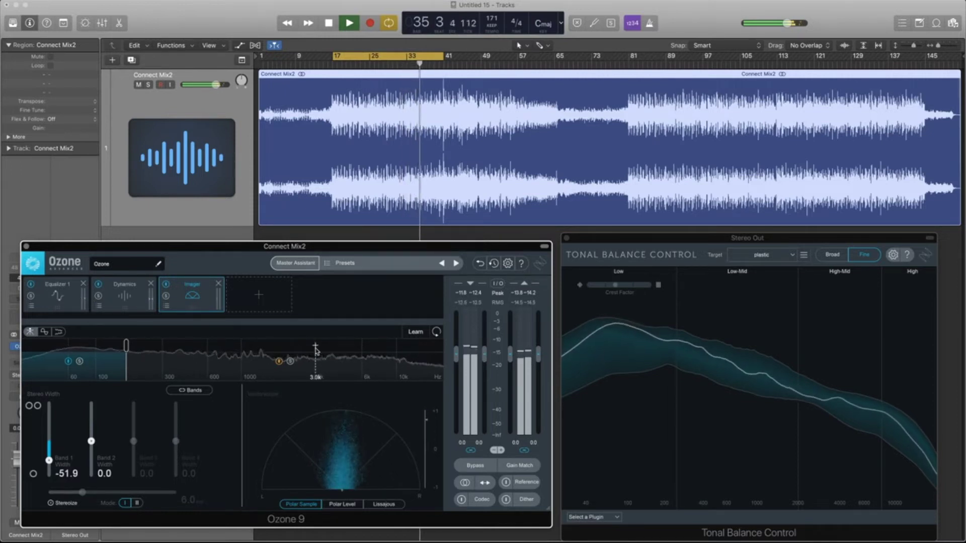
Stop playback, add an upper Imager crossover at 6.0 kHz, and solo band 4
{"action": "key", "text": "space"}
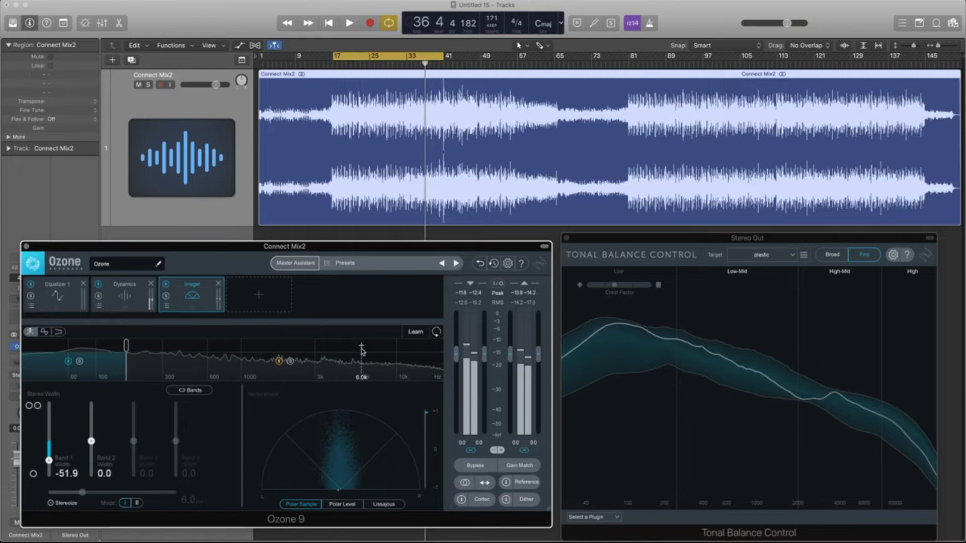
{"action": "left_click", "coordinate": [362, 347]}
{"action": "left_click", "coordinate": [408, 362]}
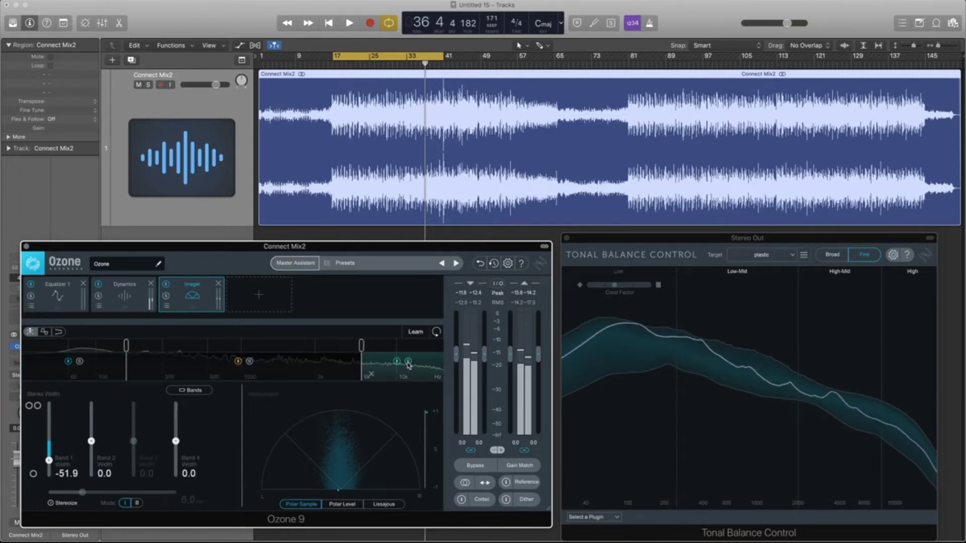
Audition band 4's stereo width from fully wide to nearly neutral during playback, and set it to 48.1
{"action": "left_click_drag", "start_coordinate": [176, 441], "coordinate": [177, 400]}
{"action": "key", "text": "space"}
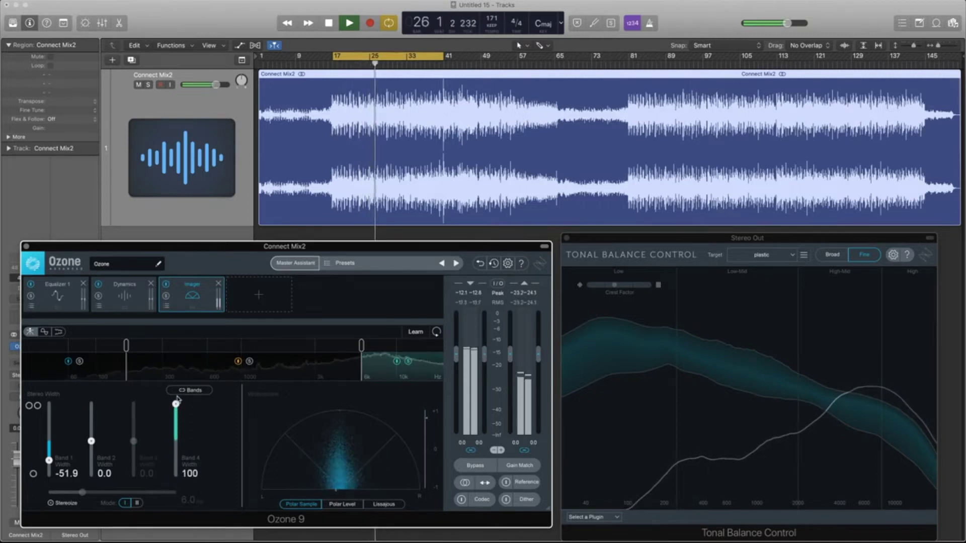
{"action": "left_click_drag", "start_coordinate": [177, 408], "coordinate": [178, 442]}
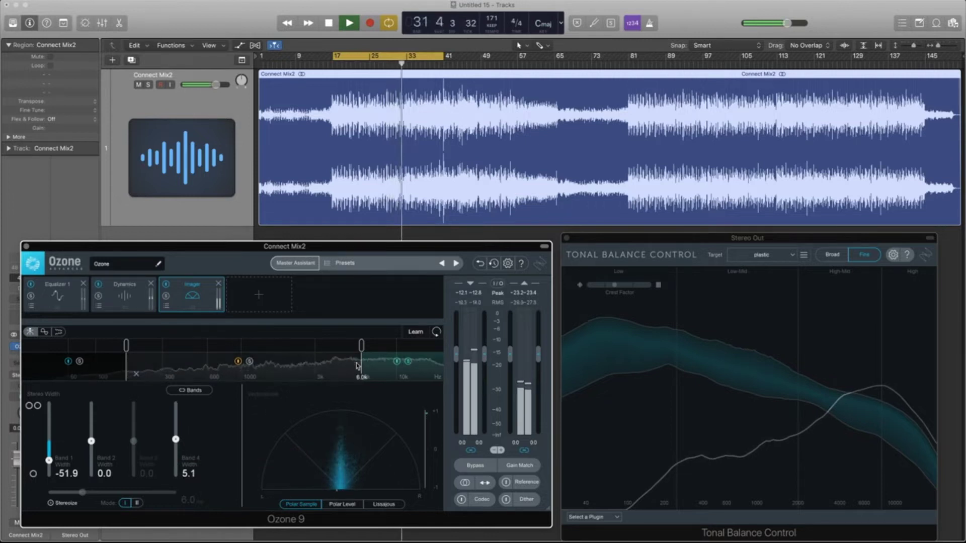
{"action": "left_click_drag", "start_coordinate": [176, 439], "coordinate": [178, 424]}
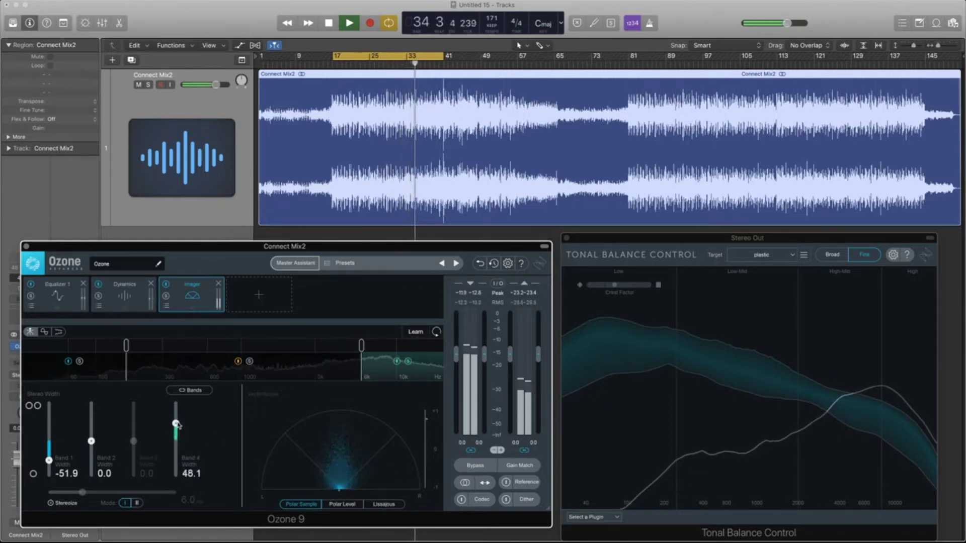
Compare Imager band 4 bypassed and enabled, first soloed and then within the full mix
{"action": "left_click", "coordinate": [396, 362]}
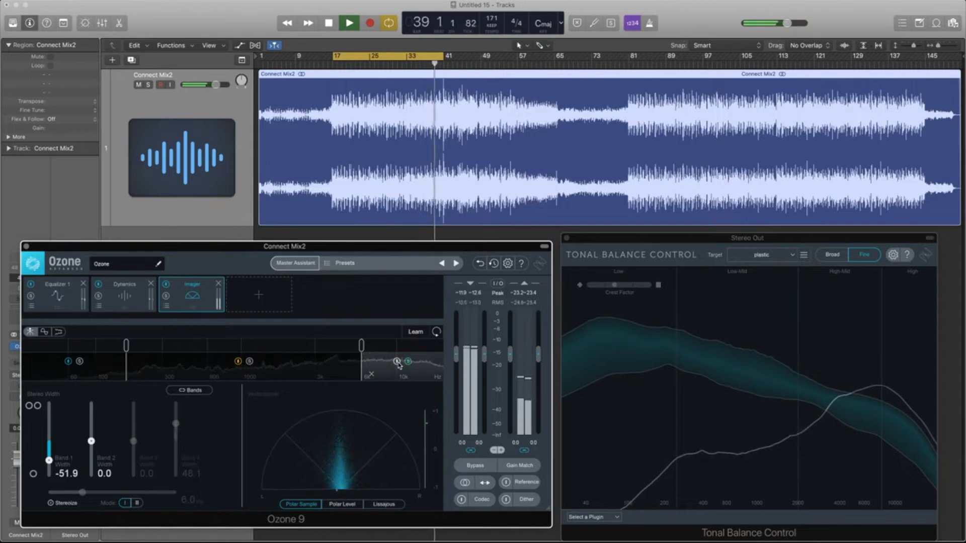
{"action": "left_click", "coordinate": [408, 362]}
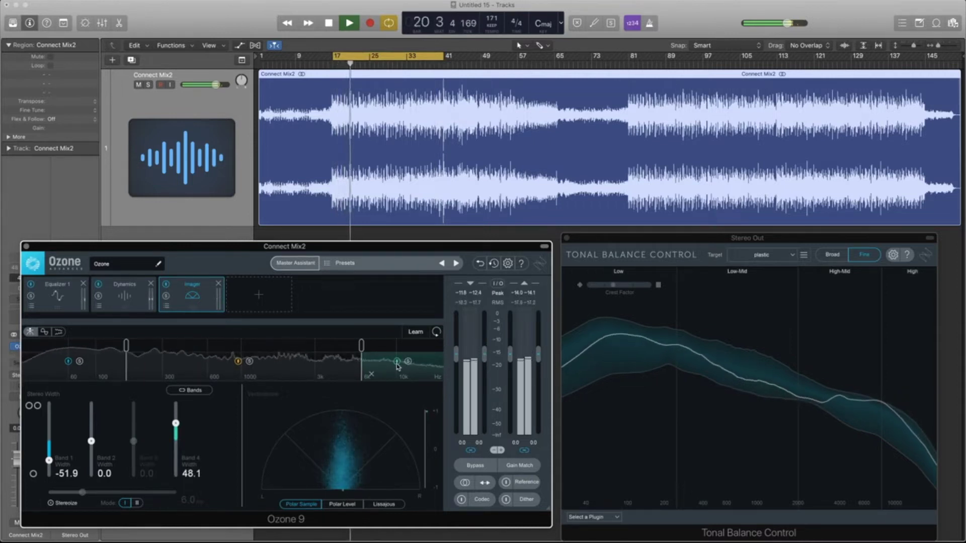
{"action": "left_click", "coordinate": [397, 362]}
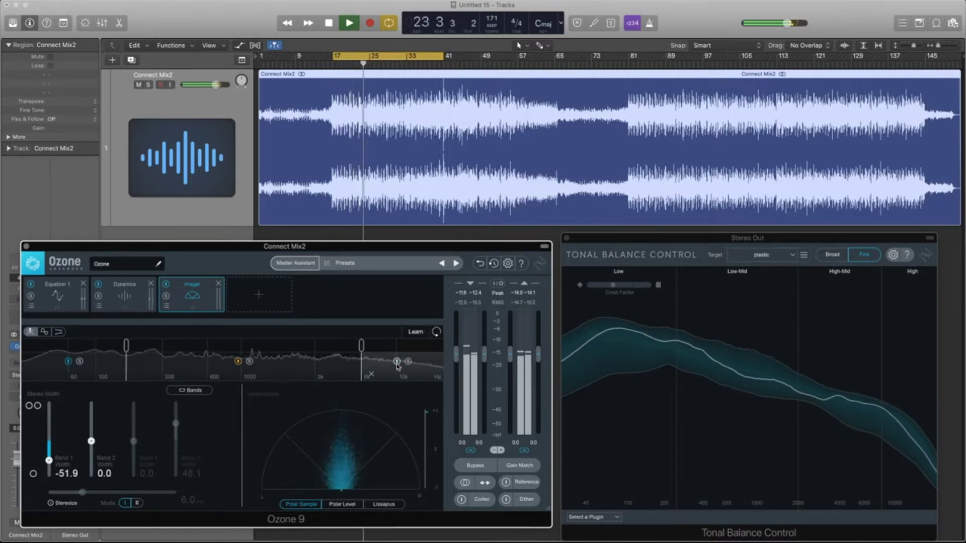
{"action": "left_click", "coordinate": [397, 364]}
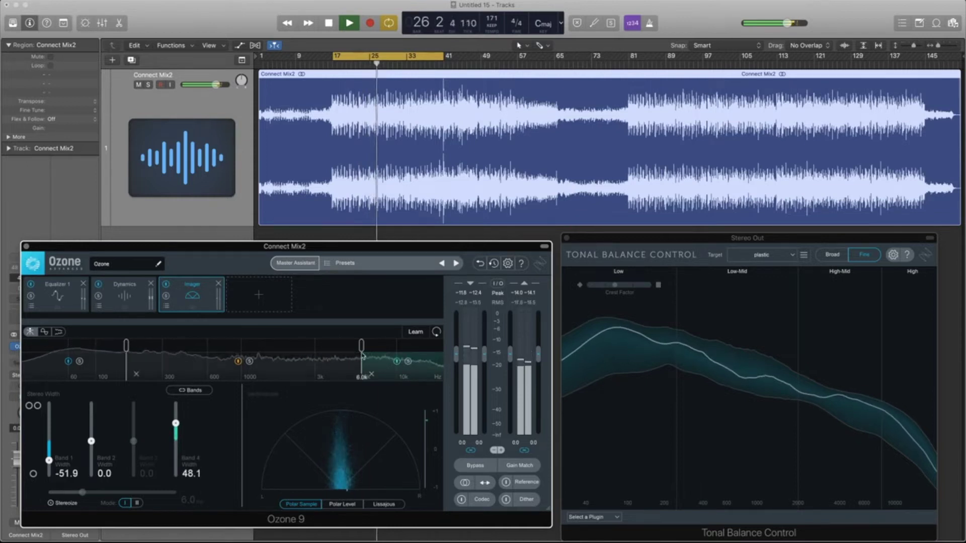
Lower the Imager's upper crossover to between 3 and 6 kHz and compare band 4 bypassed and enabled
{"action": "left_click_drag", "start_coordinate": [344, 351], "coordinate": [340, 350]}
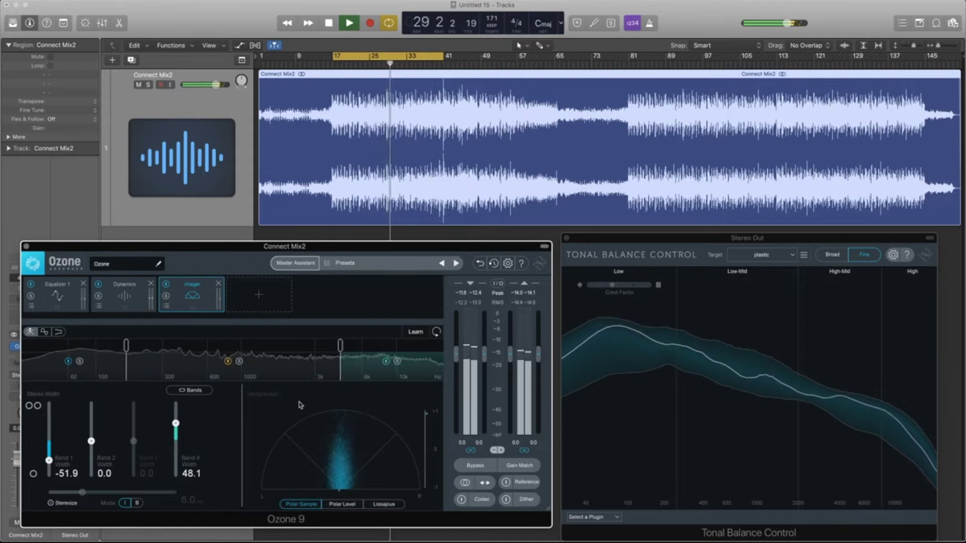
{"action": "left_click", "coordinate": [386, 361]}
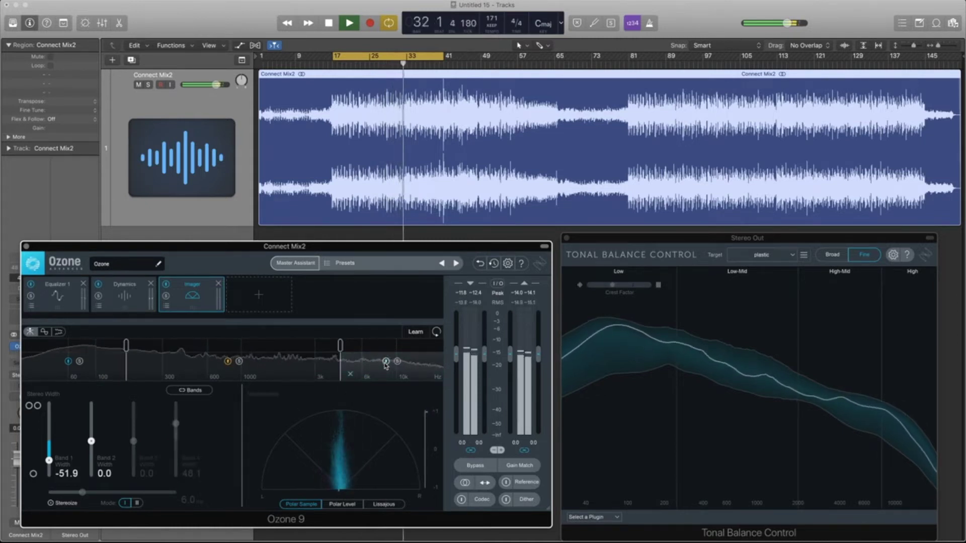
{"action": "left_click", "coordinate": [385, 362]}
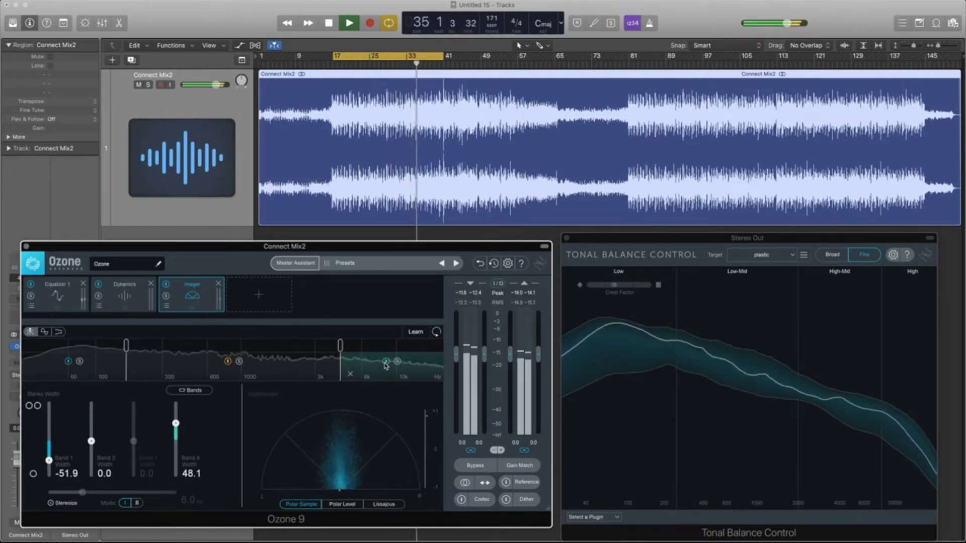
{"action": "key", "text": "space"}
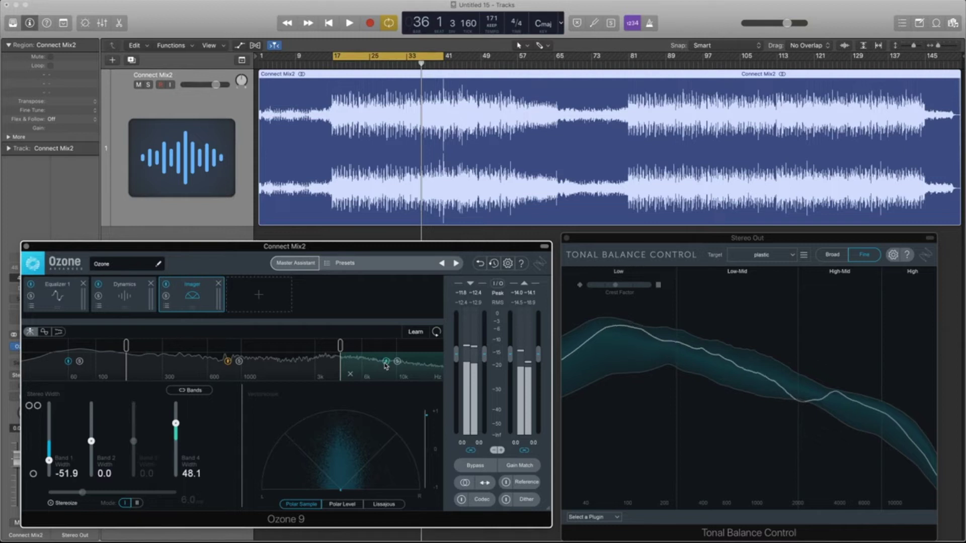
Shorten the cycle to bars 33 to 41 and compare that passage with Imager band 4 bypassed and enabled
{"action": "left_click_drag", "start_coordinate": [415, 63], "coordinate": [444, 58]}
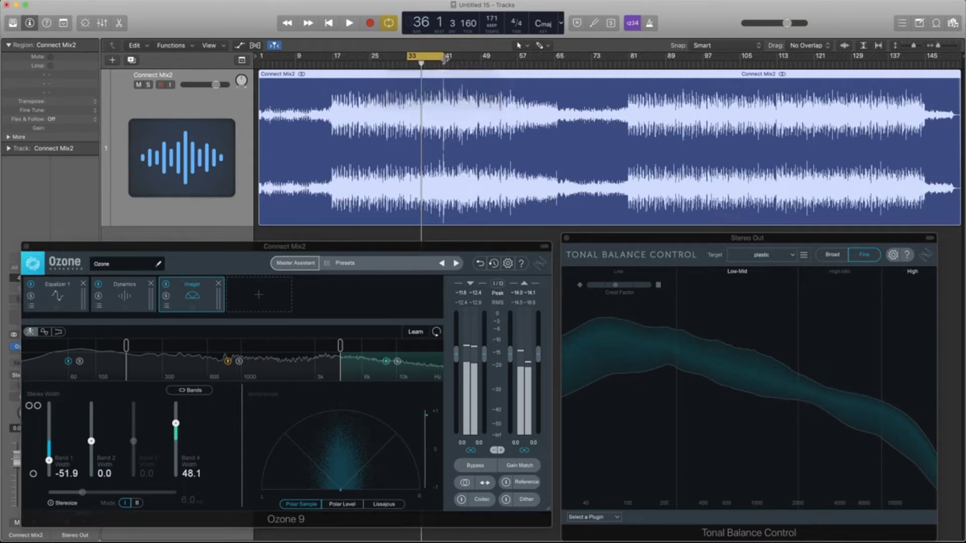
{"action": "left_click", "coordinate": [385, 362]}
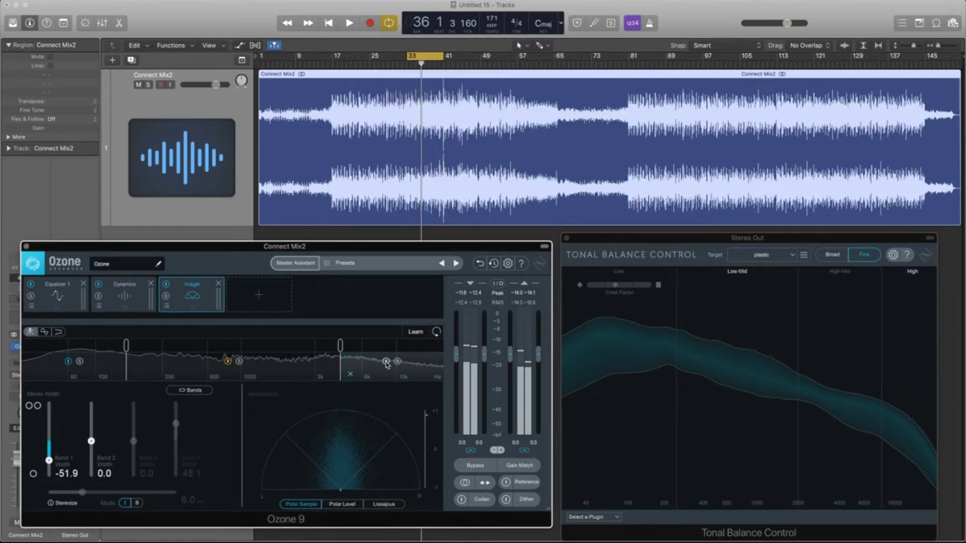
{"action": "key", "text": "space"}
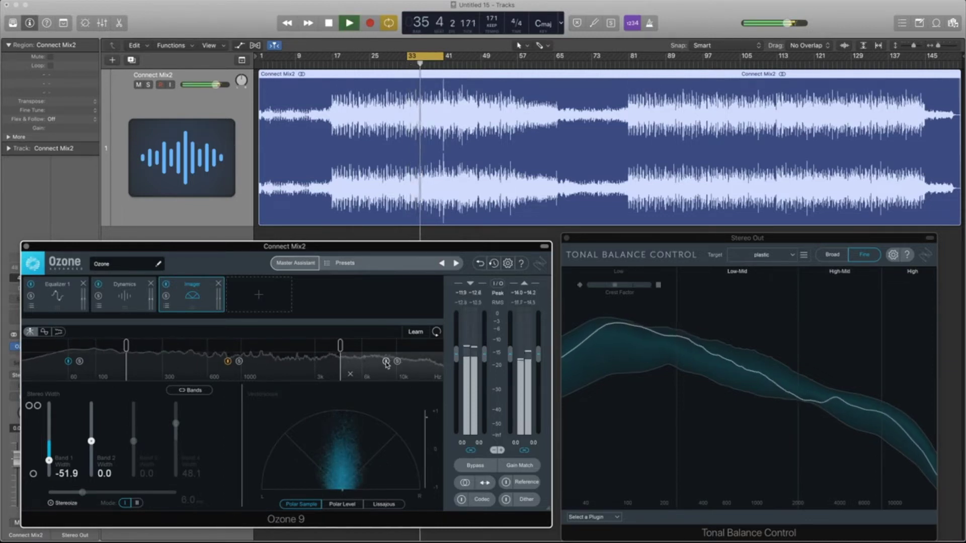
{"action": "left_click", "coordinate": [387, 362]}
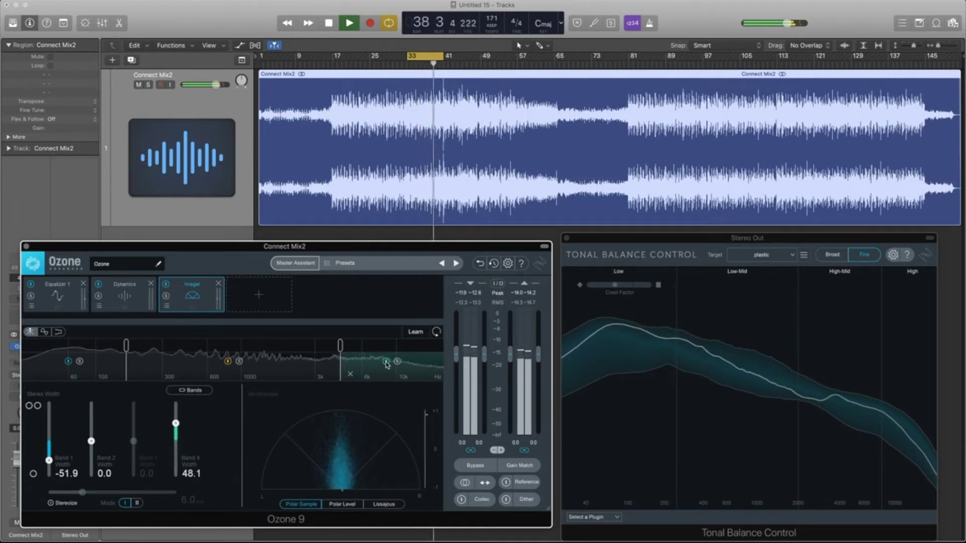
Stop playback and reduce Imager band 4's stereo width to 27.8
{"action": "key", "text": "space"}
{"action": "left_click_drag", "start_coordinate": [179, 426], "coordinate": [178, 433]}
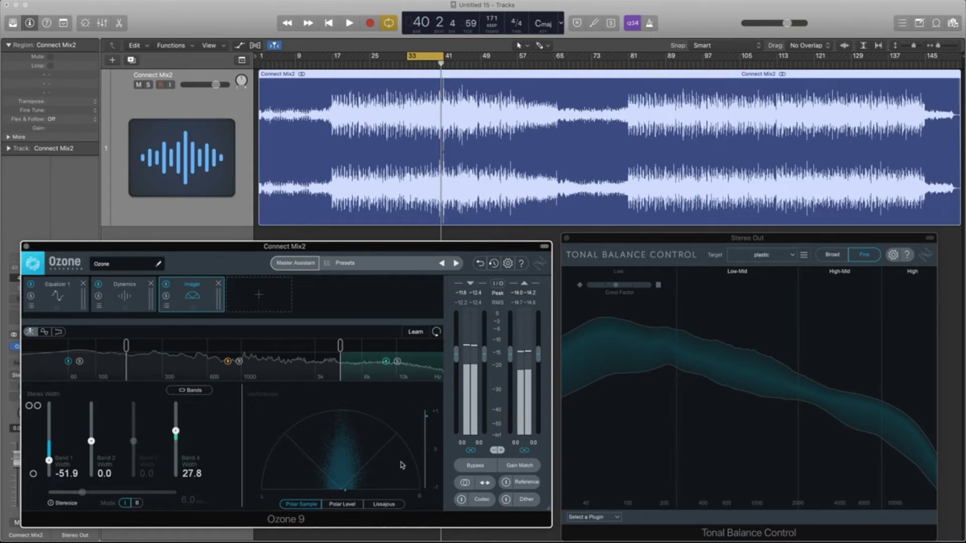
Audition the cycled passage summed to mono, with the track briefly muted, and again in normal stereo
{"action": "left_click", "coordinate": [464, 483]}
{"action": "key", "text": "space"}
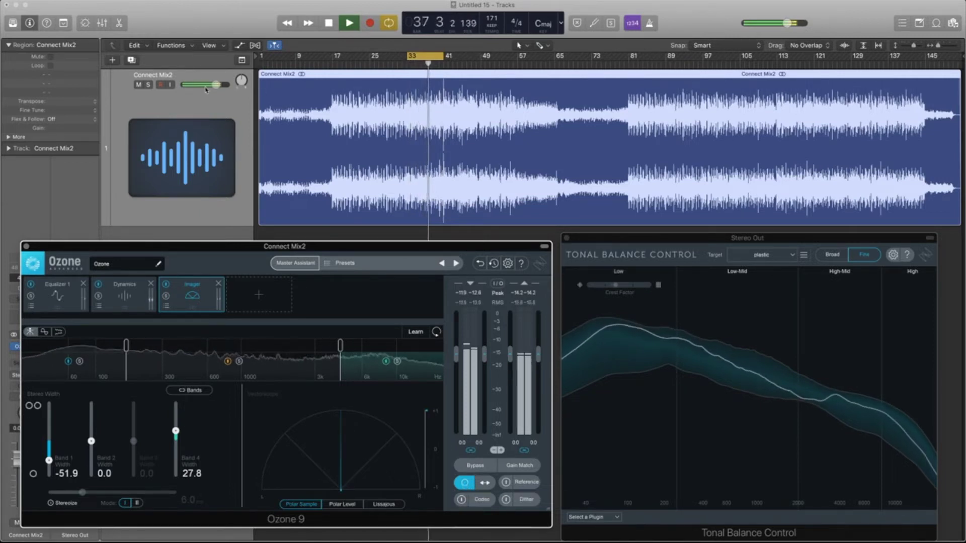
{"action": "left_click", "coordinate": [138, 85]}
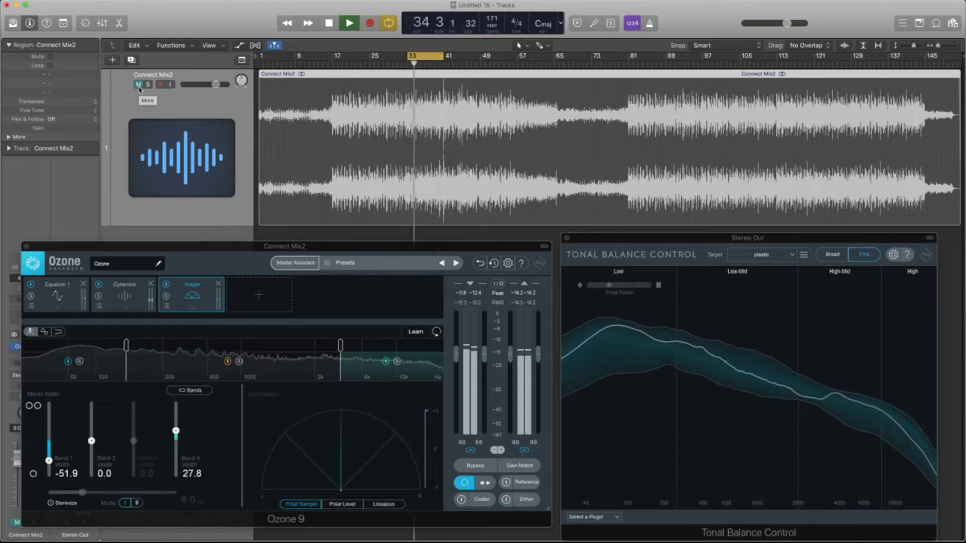
{"action": "left_click", "coordinate": [139, 86]}
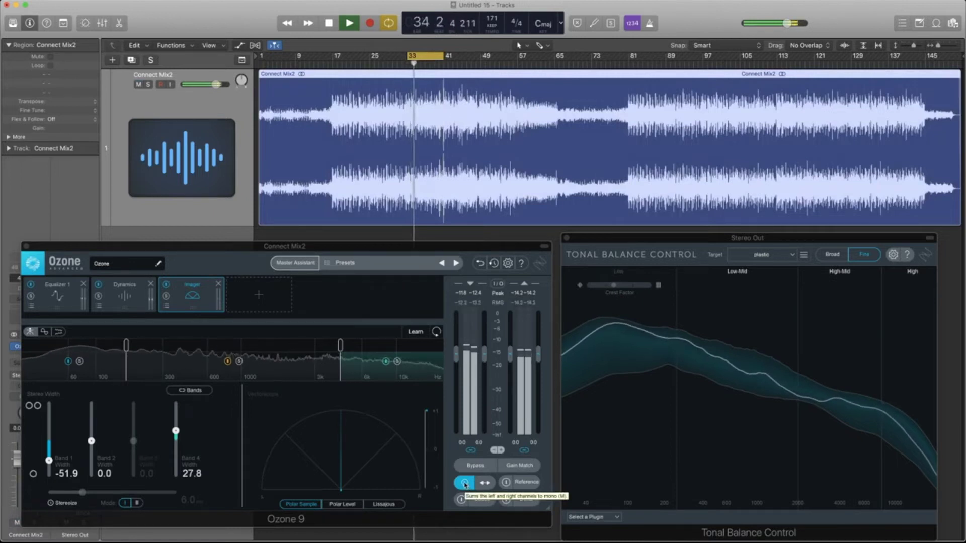
{"action": "left_click", "coordinate": [465, 483]}
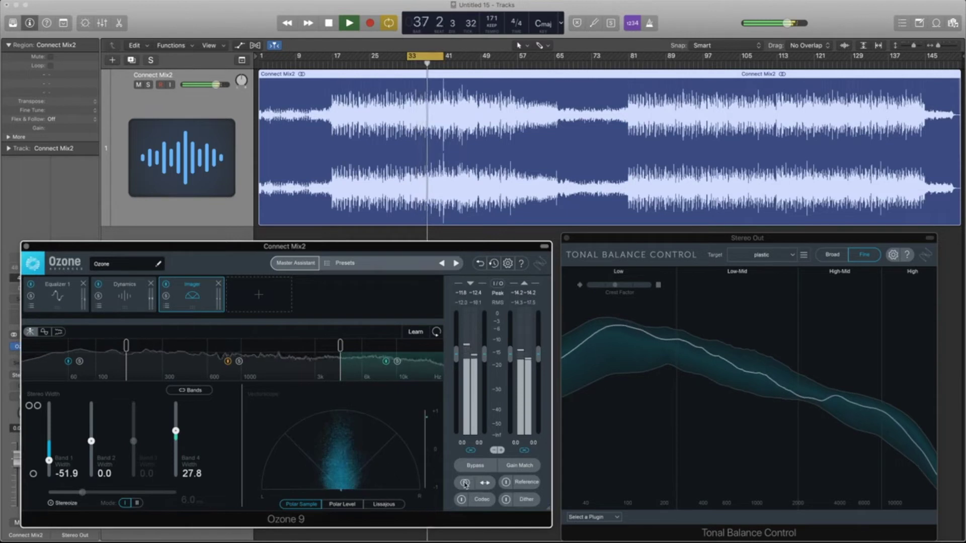
{"action": "key", "text": "space"}
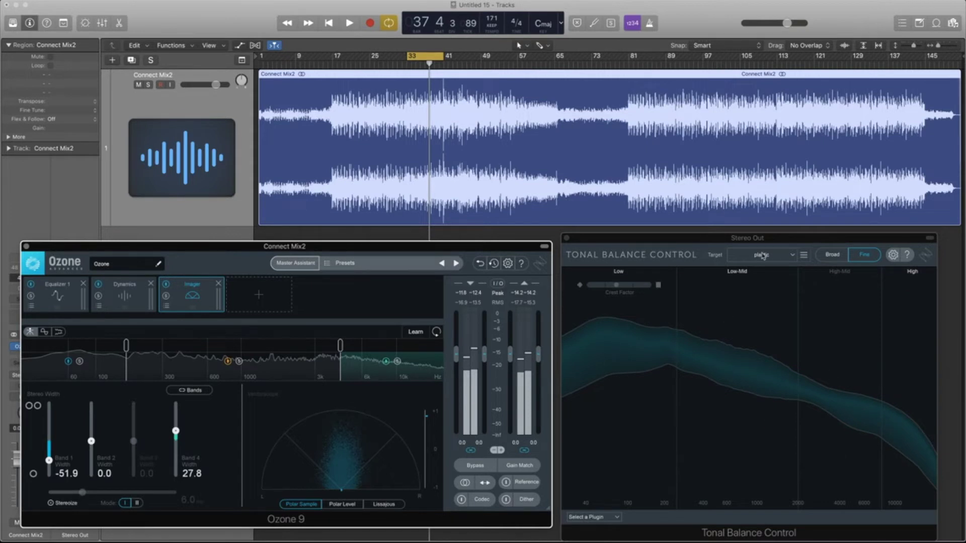
{"action": "key", "text": "space"}
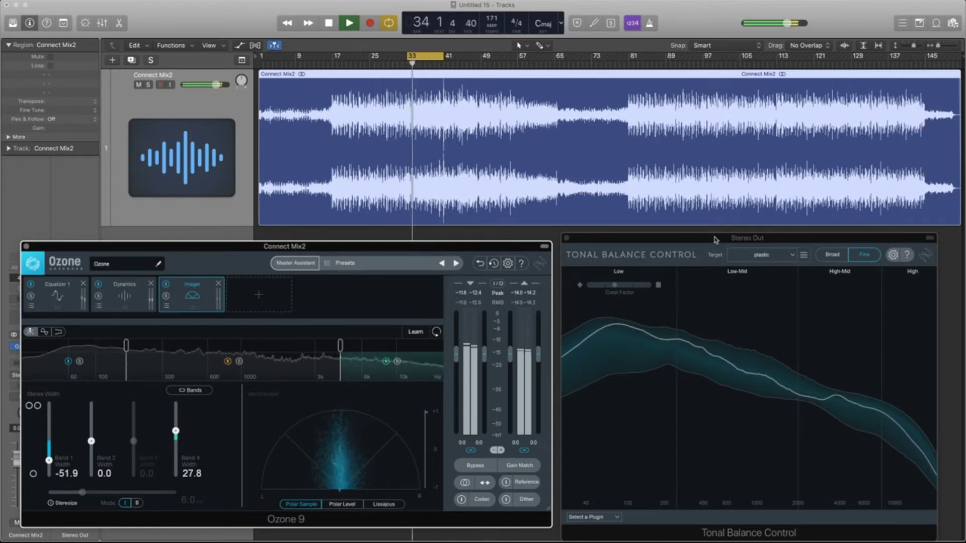
{"action": "key", "text": "space"}
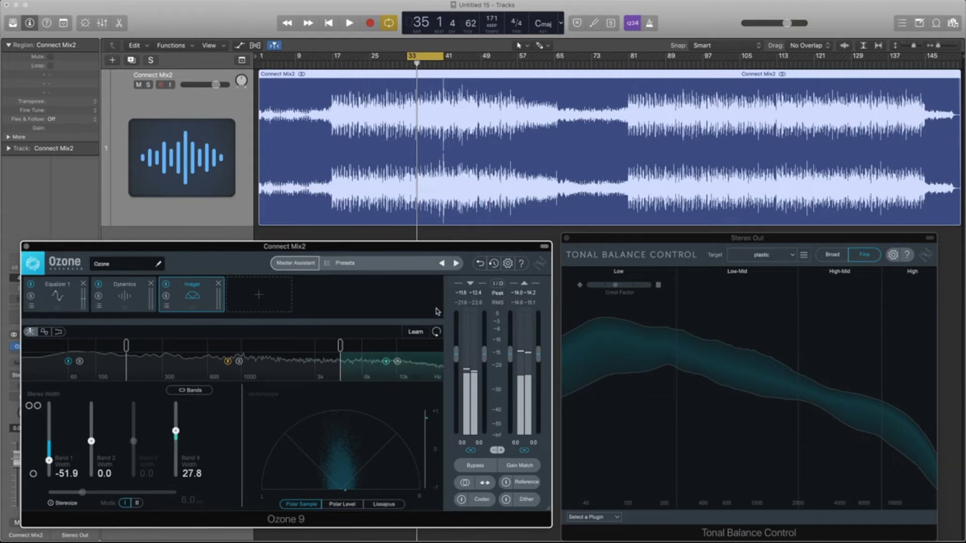
Add an Exciter module to the Ozone chain and place it before the Imager
{"action": "left_click", "coordinate": [260, 297]}
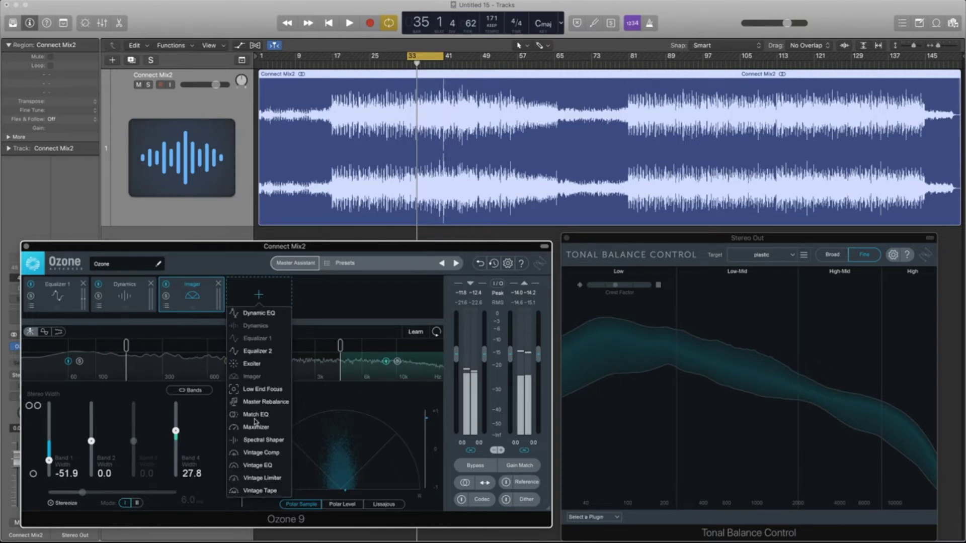
{"action": "left_click", "coordinate": [253, 364]}
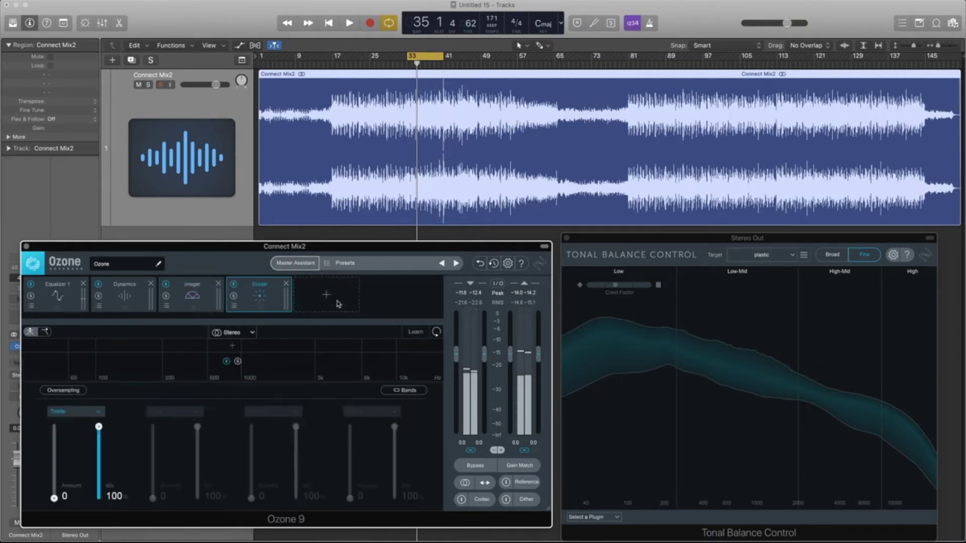
{"action": "left_click_drag", "start_coordinate": [259, 295], "coordinate": [201, 297]}
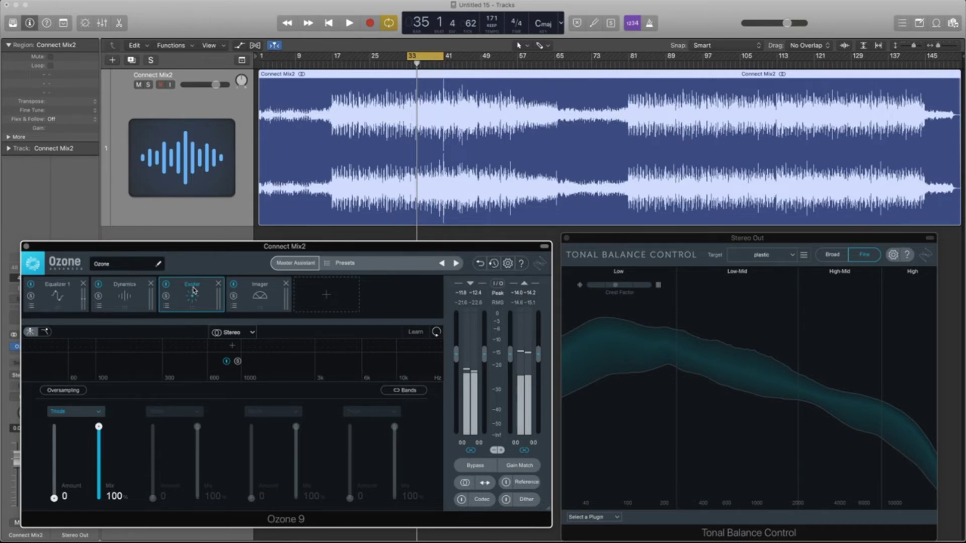
Split the Exciter into three bands with crossovers at about 1 kHz and 3 kHz, and audition the middle band soloed
{"action": "left_click", "coordinate": [217, 345]}
{"action": "left_click_drag", "start_coordinate": [217, 345], "coordinate": [244, 349]}
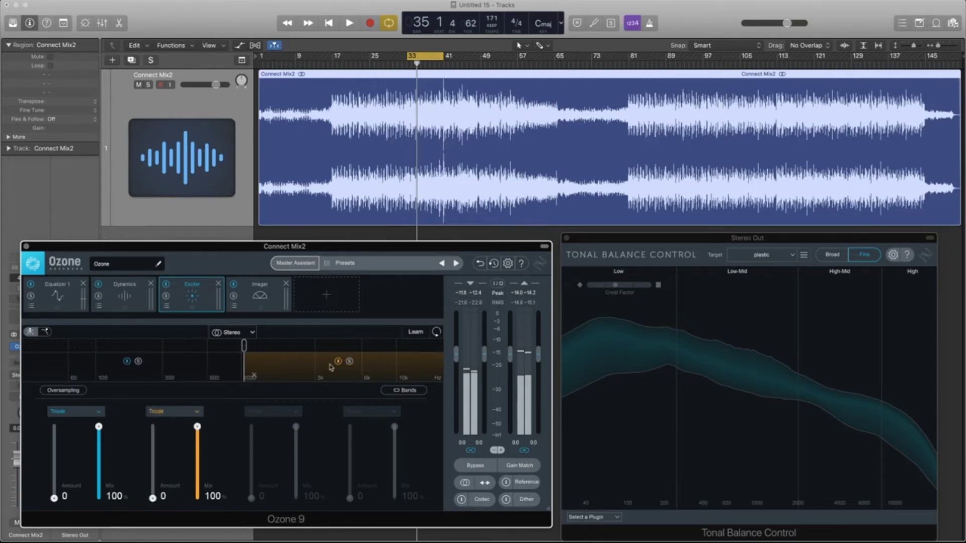
{"action": "left_click", "coordinate": [396, 346]}
{"action": "left_click_drag", "start_coordinate": [396, 346], "coordinate": [317, 353]}
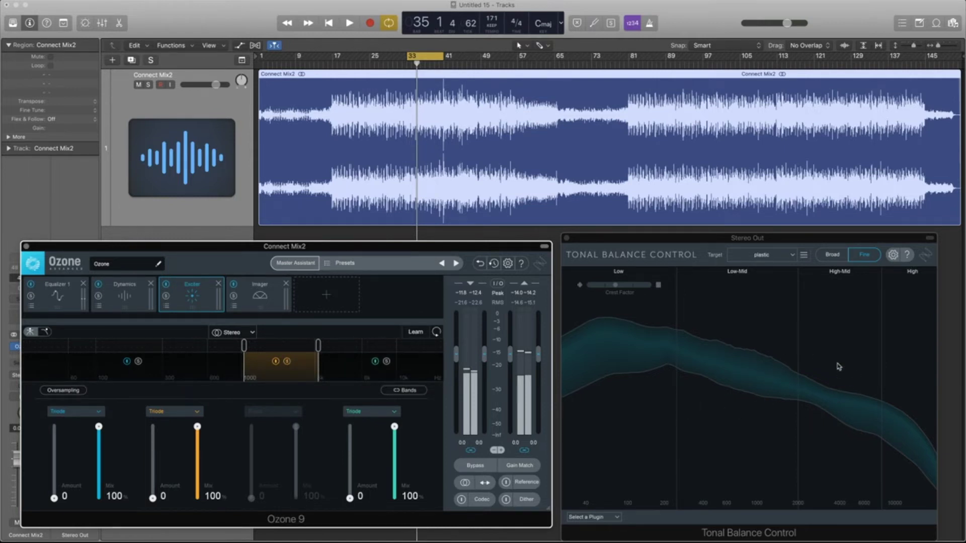
{"action": "key", "text": "space"}
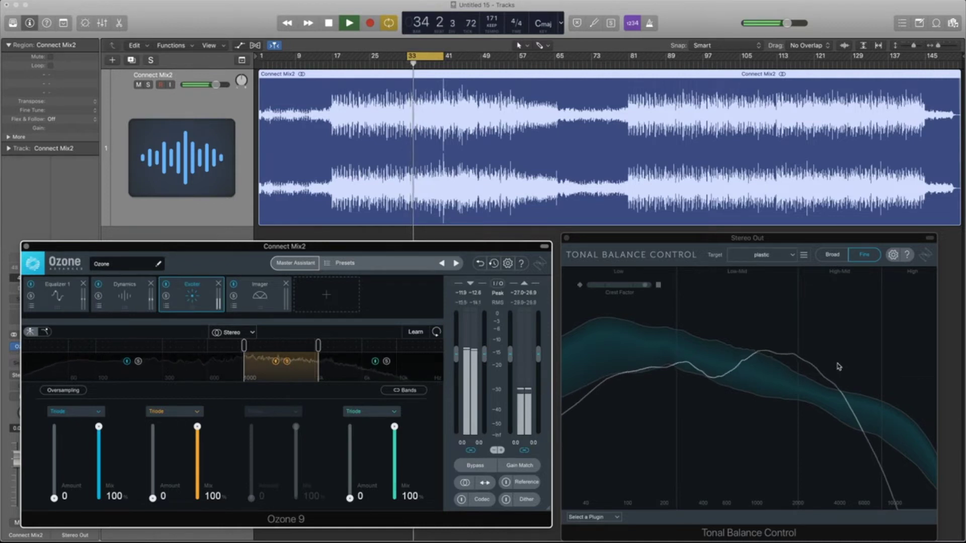
{"action": "key", "text": "space"}
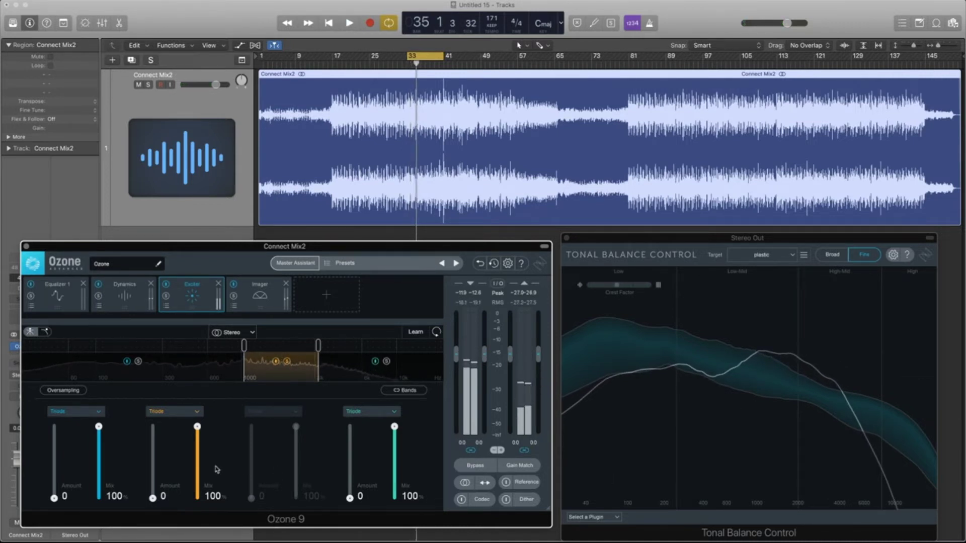
Set the middle Exciter band to Warm with Amount 14.3 and compare it bypassed and enabled, soloed and in the full mix
{"action": "left_click_drag", "start_coordinate": [153, 497], "coordinate": [152, 474]}
{"action": "mouse_move", "coordinate": [199, 429]}
{"action": "left_mouse_down"}
{"action": "mouse_move", "coordinate": [199, 481]}
{"action": "mouse_move", "coordinate": [208, 427]}
{"action": "left_mouse_up"}
{"action": "left_click", "coordinate": [169, 412]}
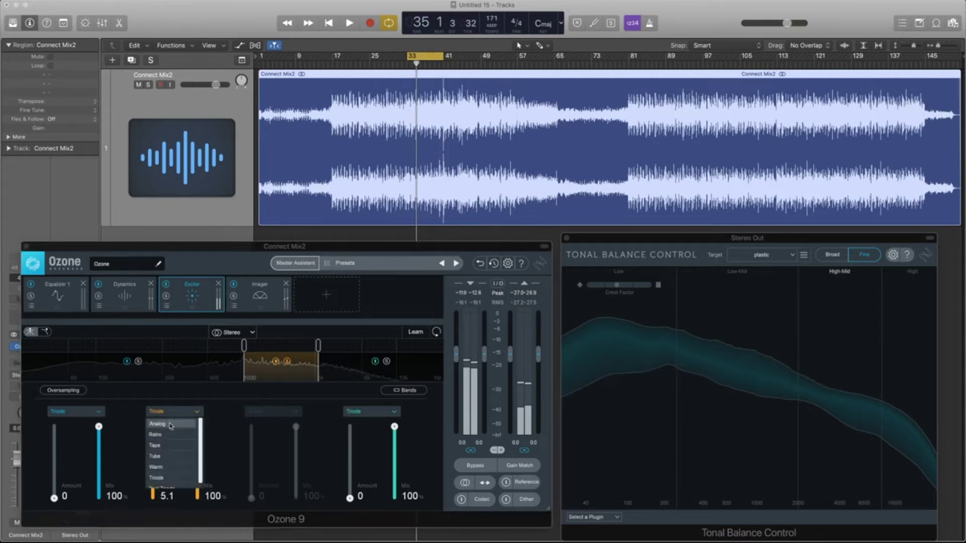
{"action": "left_click", "coordinate": [163, 467]}
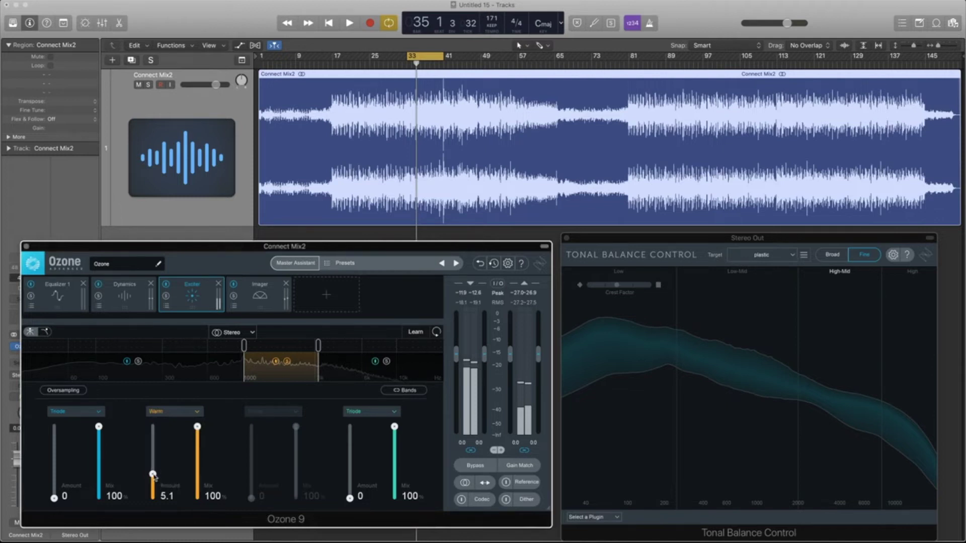
{"action": "key", "text": "space"}
{"action": "left_click_drag", "start_coordinate": [153, 475], "coordinate": [153, 429]}
{"action": "left_click", "coordinate": [276, 361]}
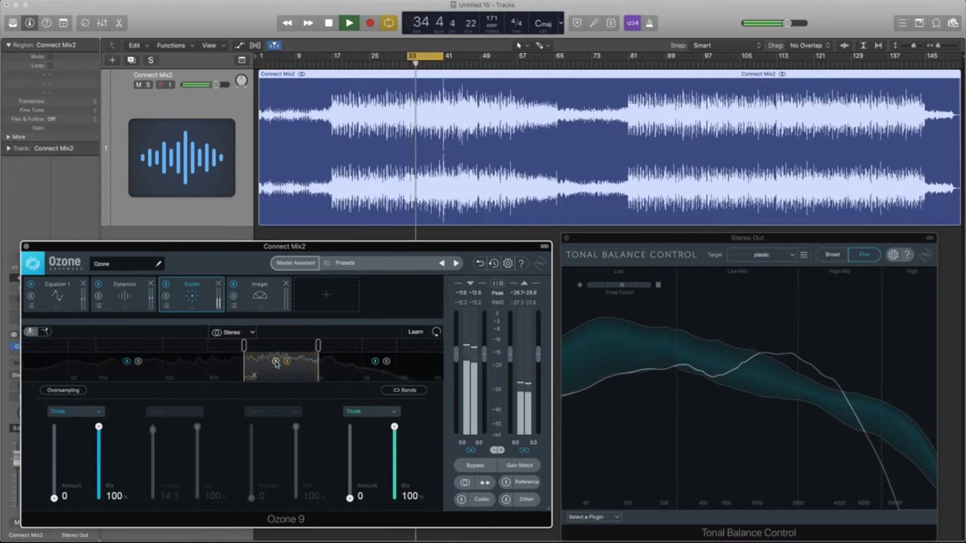
{"action": "left_click", "coordinate": [276, 362]}
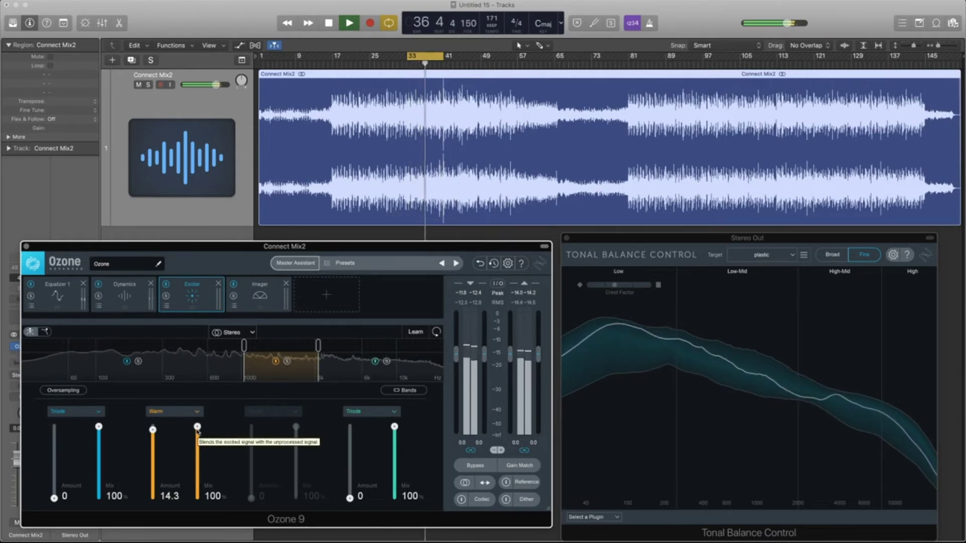
{"action": "key", "text": "space"}
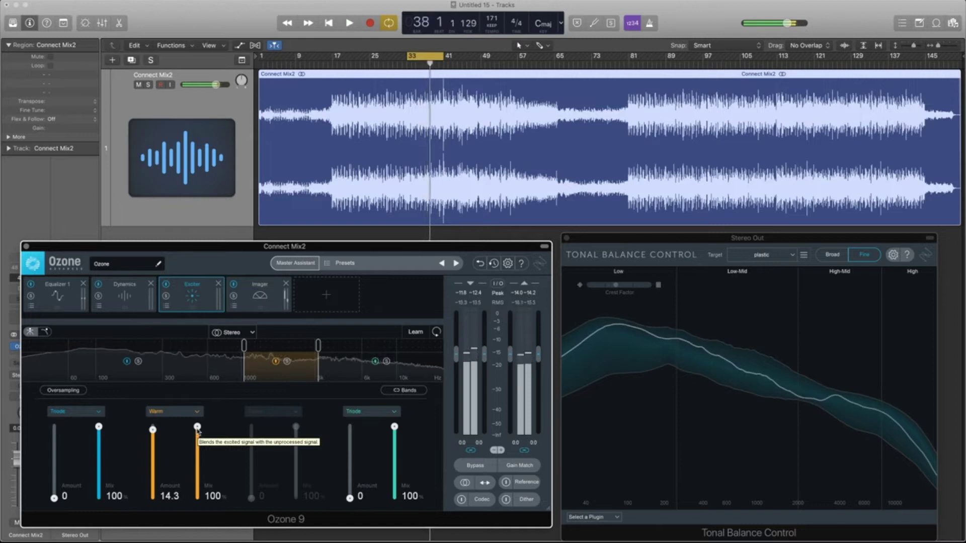
Audition the middle Exciter band in Analog mode and switch it to Retro
{"action": "left_click", "coordinate": [176, 411]}
{"action": "left_click", "coordinate": [174, 425]}
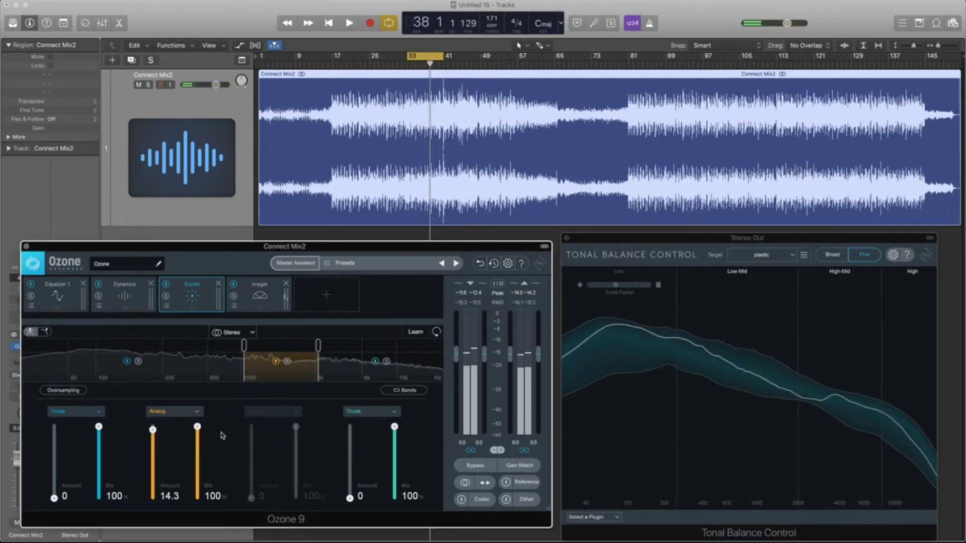
{"action": "key", "text": "space"}
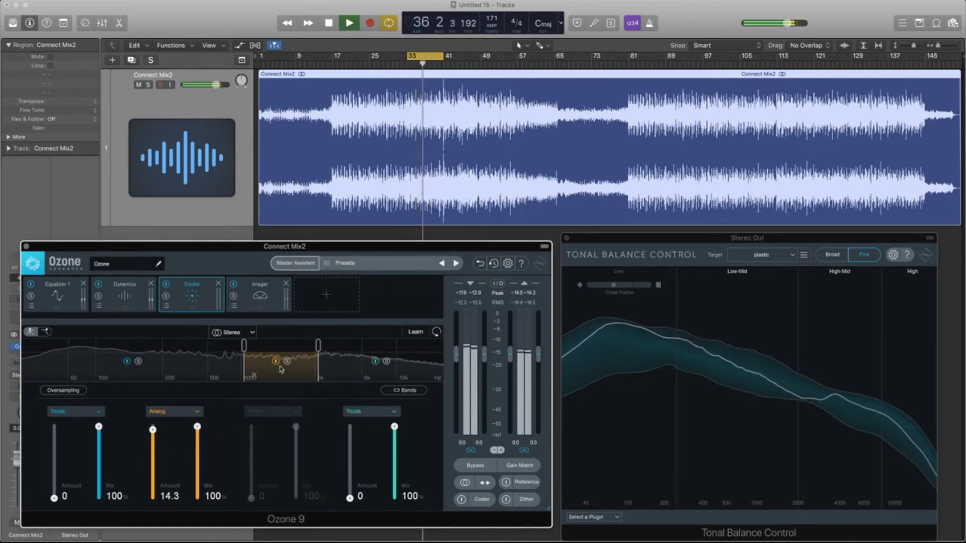
{"action": "left_click", "coordinate": [177, 412]}
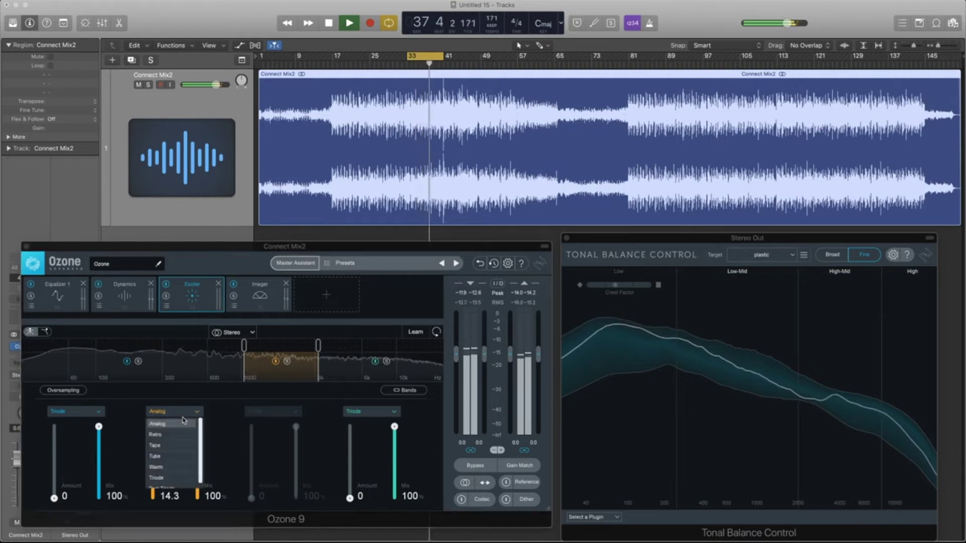
{"action": "left_click", "coordinate": [169, 436]}
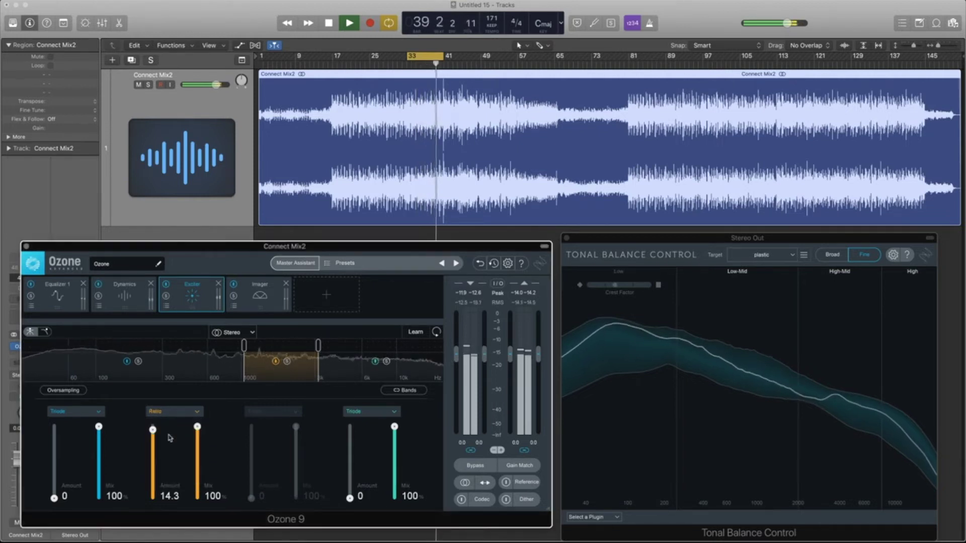
{"action": "key", "text": "space"}
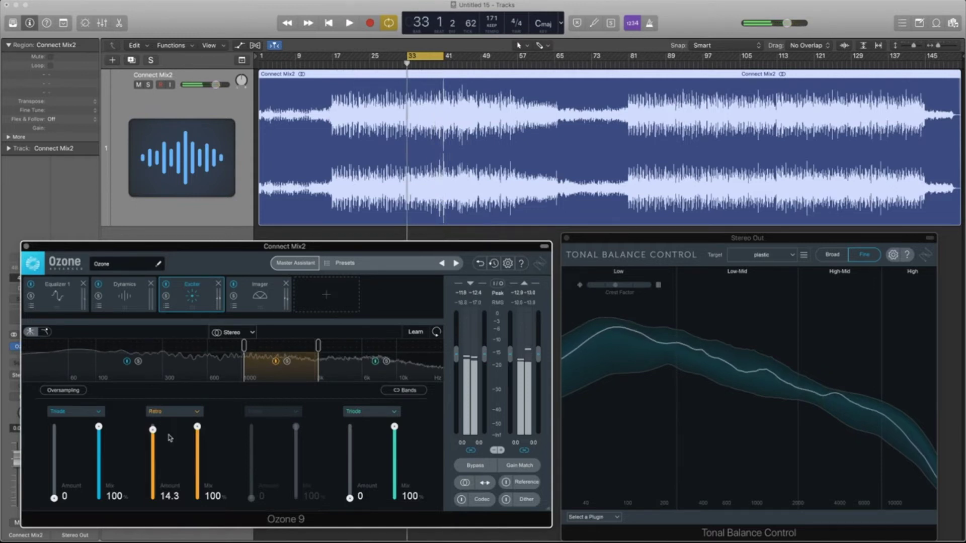
Lower the middle Exciter band's Amount to 7.4 and its Mix to 73.1% while listening to the loop
{"action": "left_click_drag", "start_coordinate": [155, 436], "coordinate": [156, 459]}
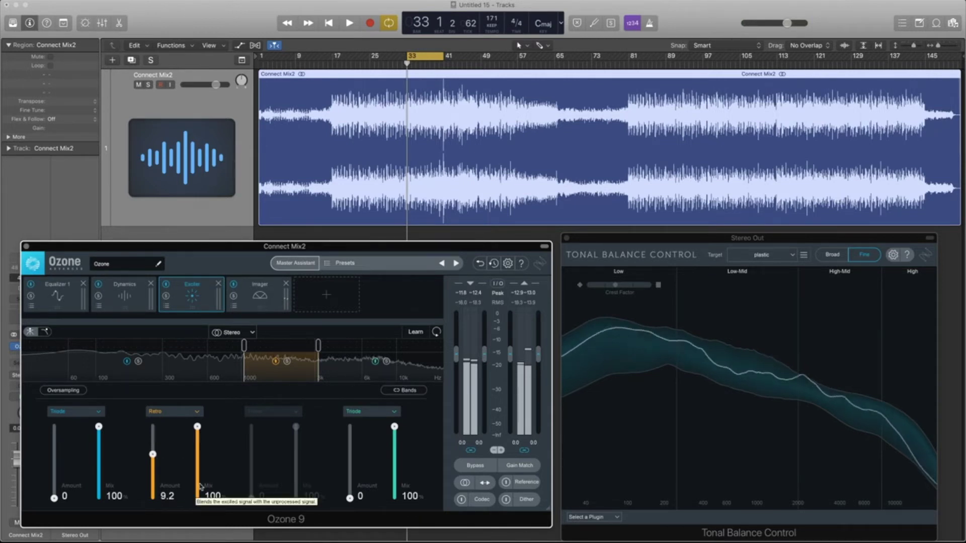
{"action": "key", "text": "space"}
{"action": "mouse_move", "coordinate": [153, 454]}
{"action": "left_mouse_down"}
{"action": "mouse_move", "coordinate": [153, 499]}
{"action": "mouse_move", "coordinate": [154, 463]}
{"action": "left_mouse_up"}
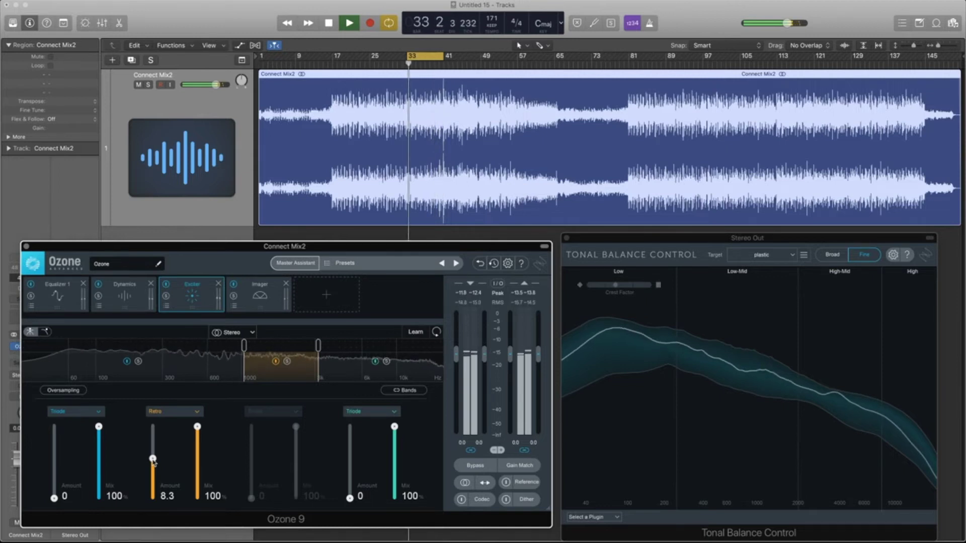
{"action": "left_click_drag", "start_coordinate": [153, 459], "coordinate": [154, 463]}
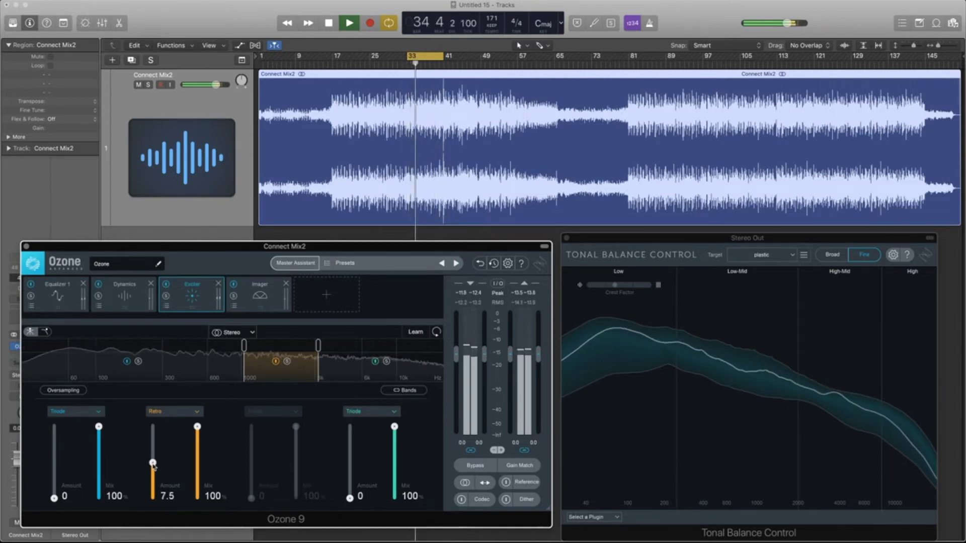
{"action": "left_click_drag", "start_coordinate": [199, 431], "coordinate": [199, 446]}
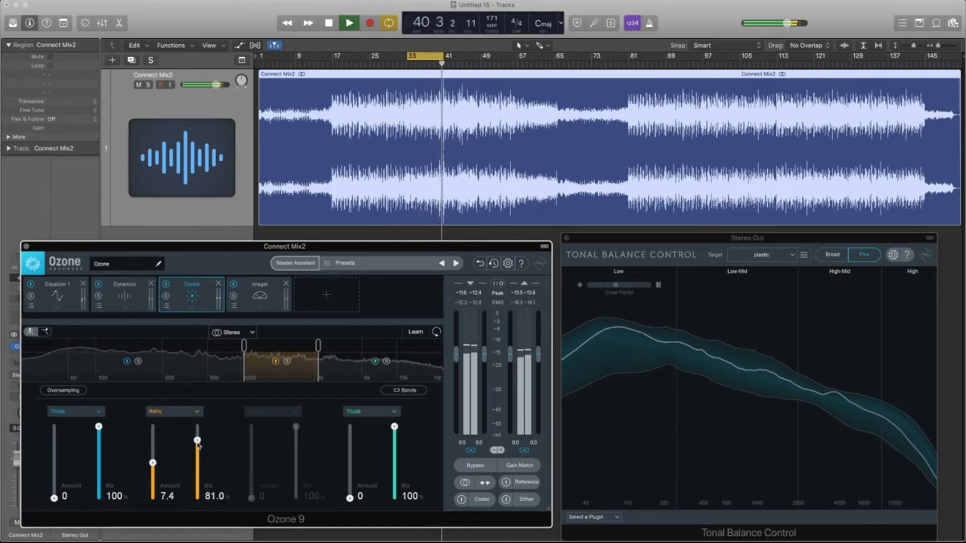
{"action": "left_click_drag", "start_coordinate": [200, 446], "coordinate": [201, 451]}
Compare the loop with the middle Exciter band bypassed and enabled
{"action": "left_click", "coordinate": [276, 362]}
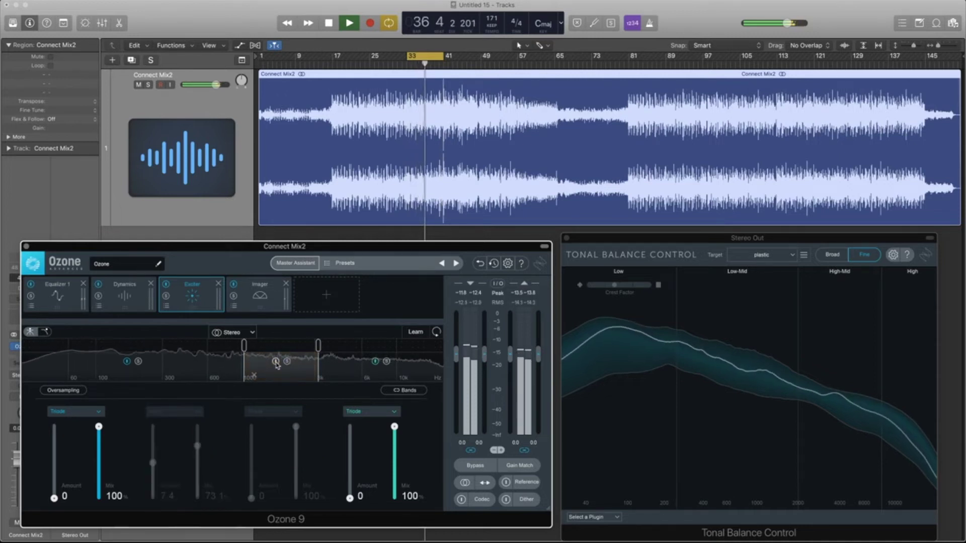
{"action": "key", "text": "space"}
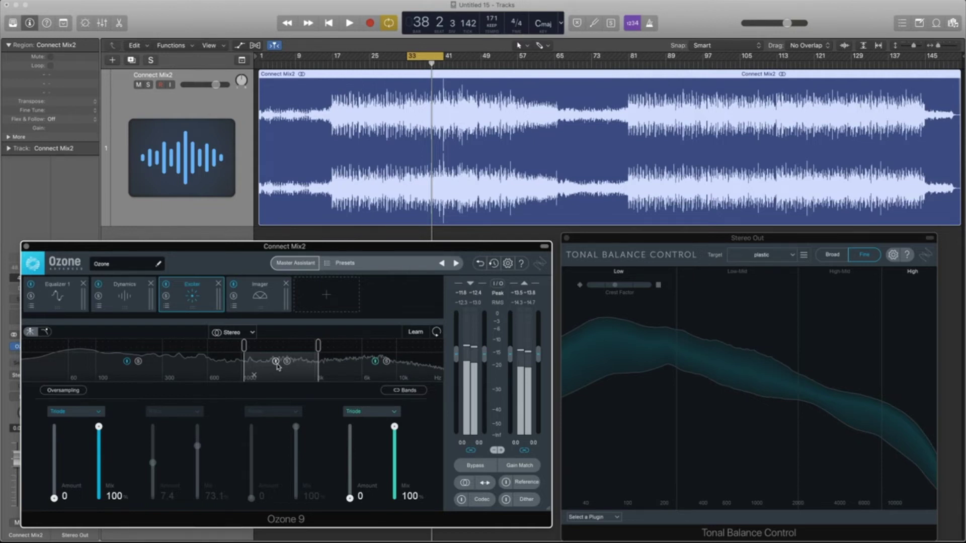
{"action": "key", "text": "space"}
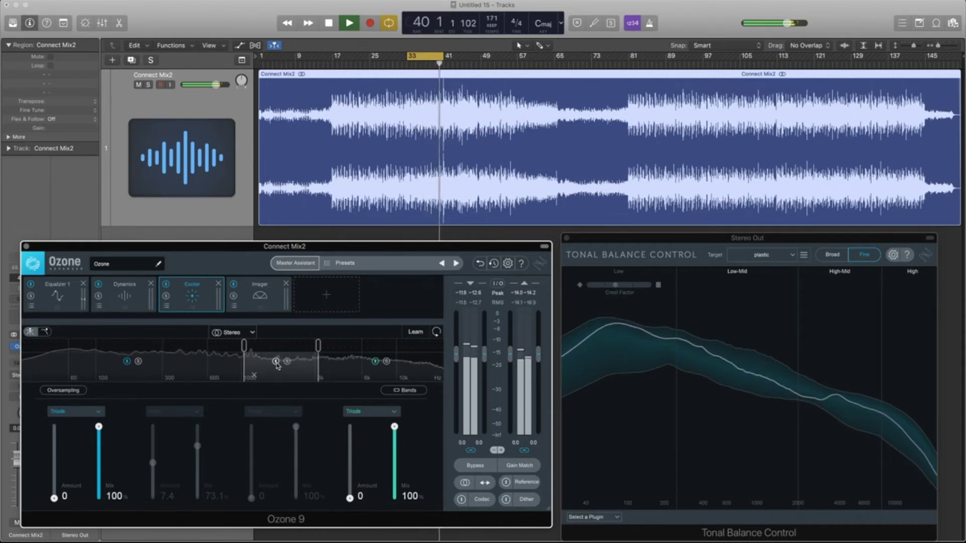
{"action": "left_click", "coordinate": [277, 362]}
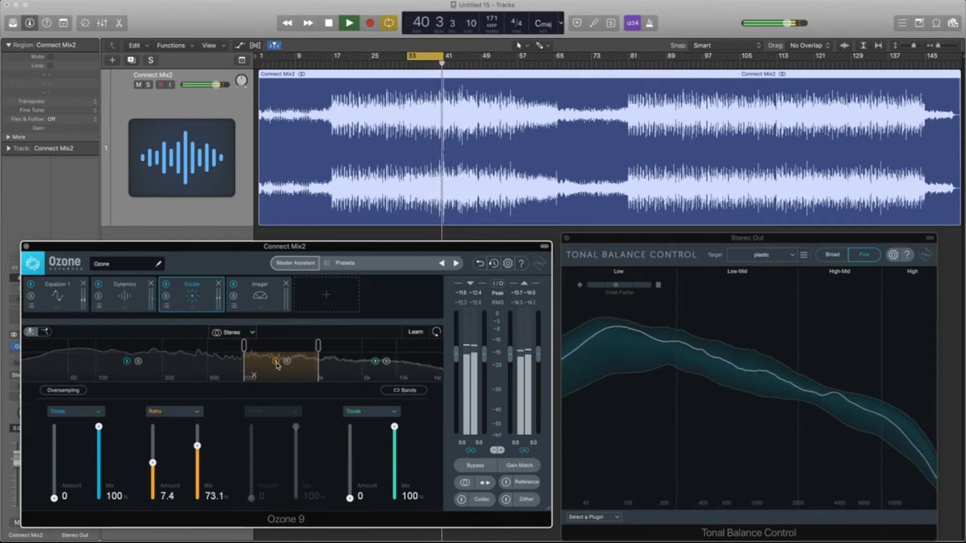
Stop playback, reduce the middle Exciter band's Mix to 60.1% and play the loop again
{"action": "key", "text": "space"}
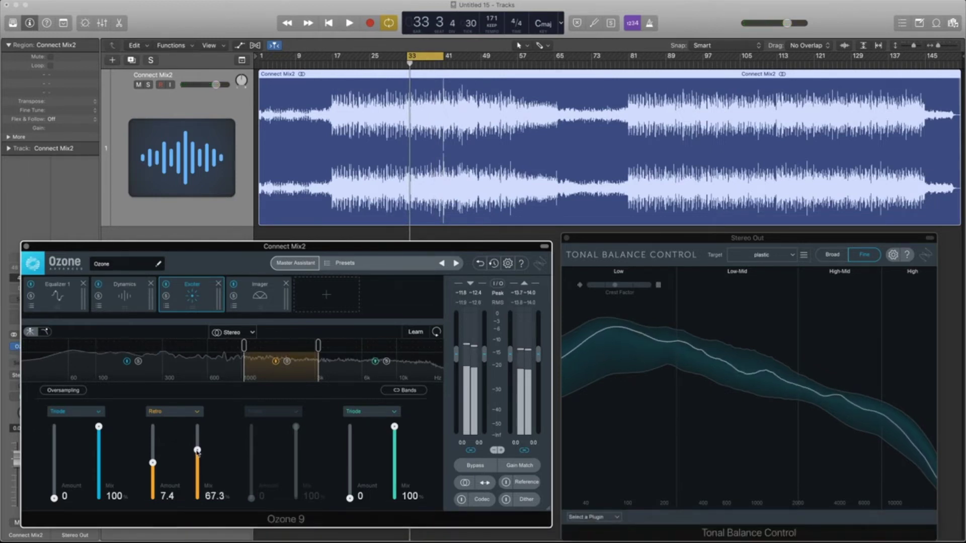
{"action": "left_click_drag", "start_coordinate": [197, 453], "coordinate": [198, 456]}
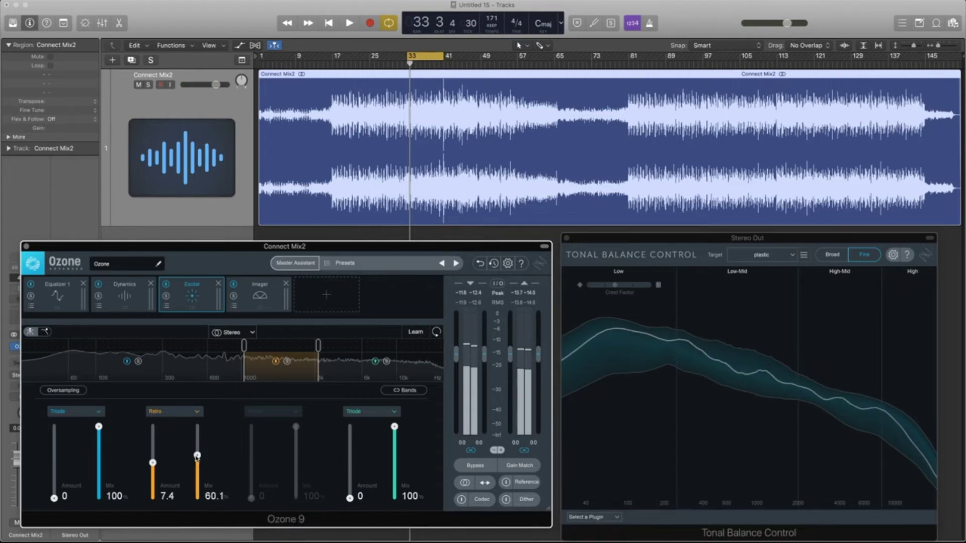
{"action": "key", "text": "space"}
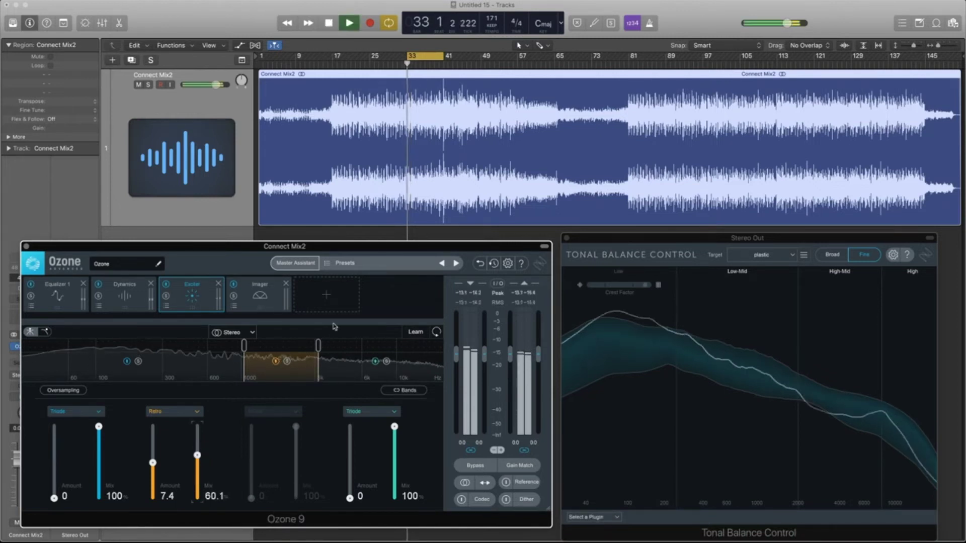
Compare the loop with the middle Exciter band bypassed and re-enabled, and stop playback
{"action": "left_click", "coordinate": [276, 362]}
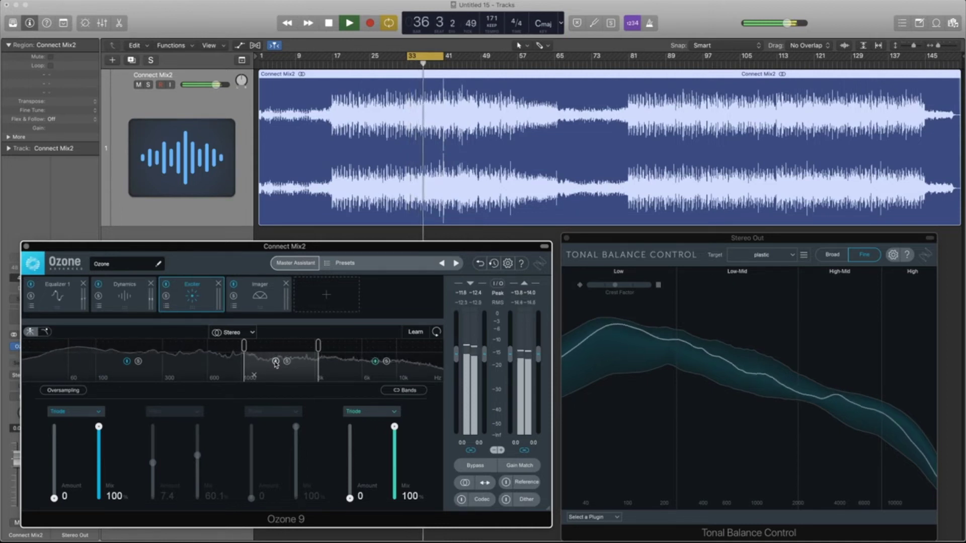
{"action": "left_click", "coordinate": [275, 361]}
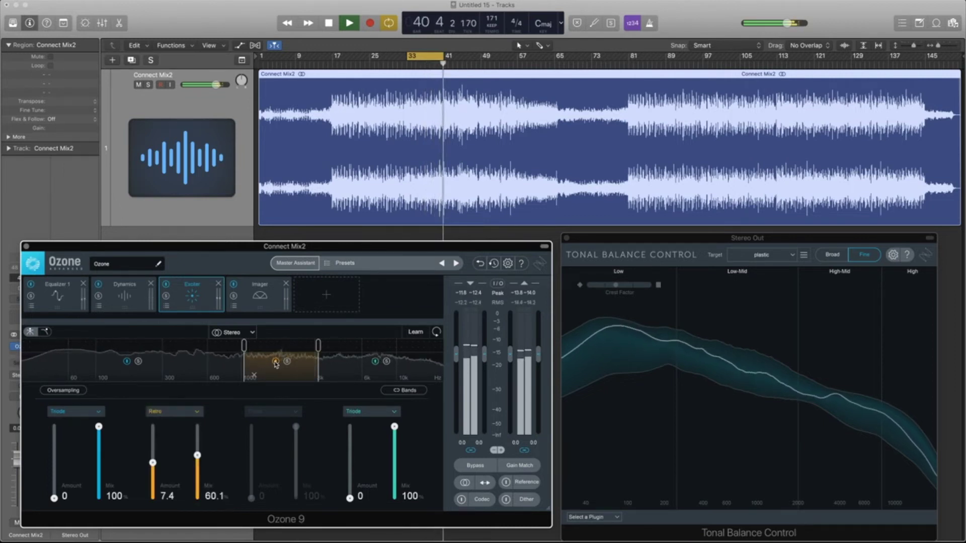
{"action": "key", "text": "space"}
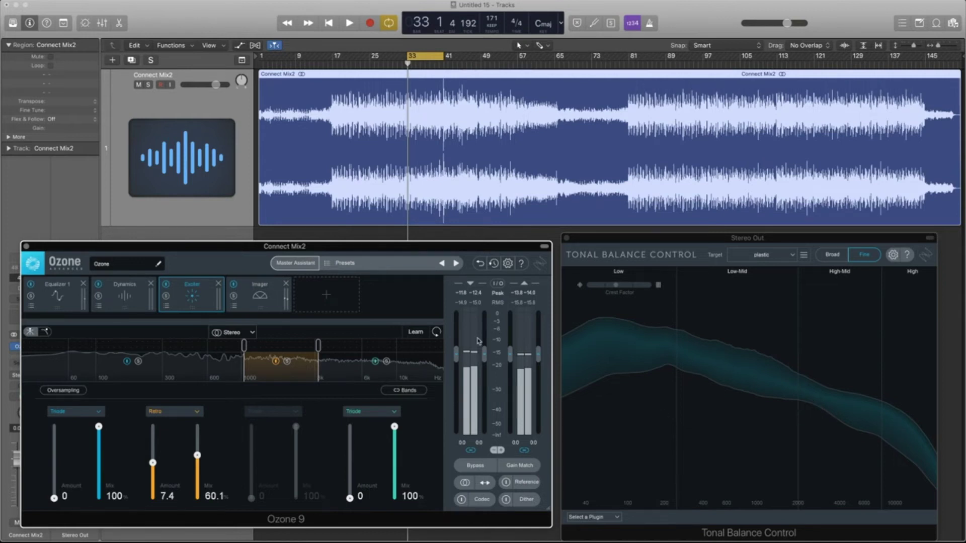
Play the loop and sweep Equalizer 1's band 3 as a soloed 5.7 dB boost with Q 4.9 to about 4.2 kHz
{"action": "left_click", "coordinate": [57, 286]}
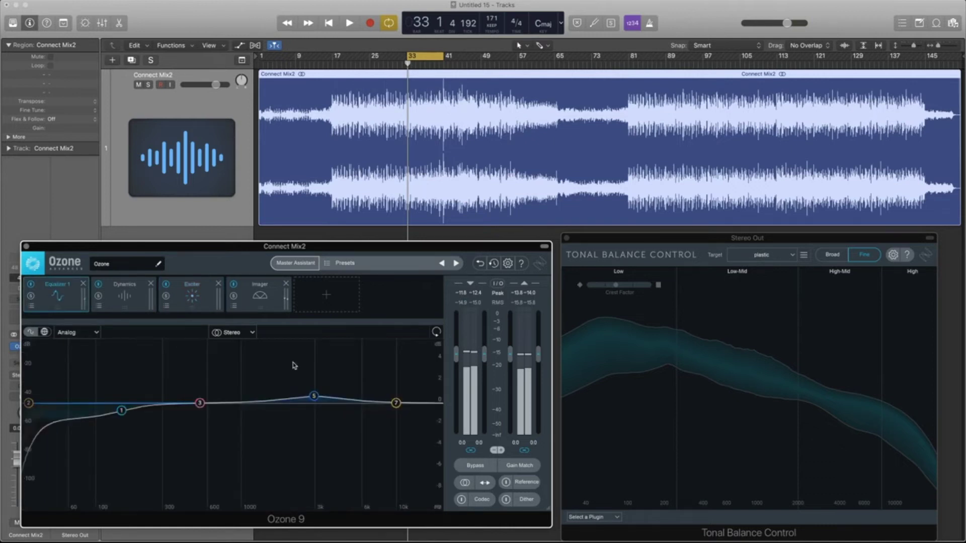
{"action": "key", "text": "space"}
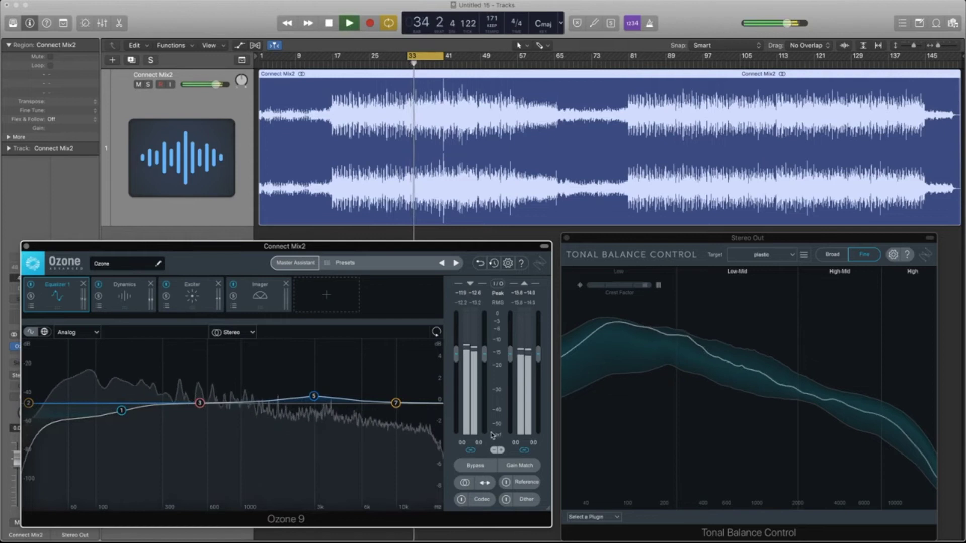
{"action": "left_click_drag", "start_coordinate": [200, 404], "coordinate": [344, 347]}
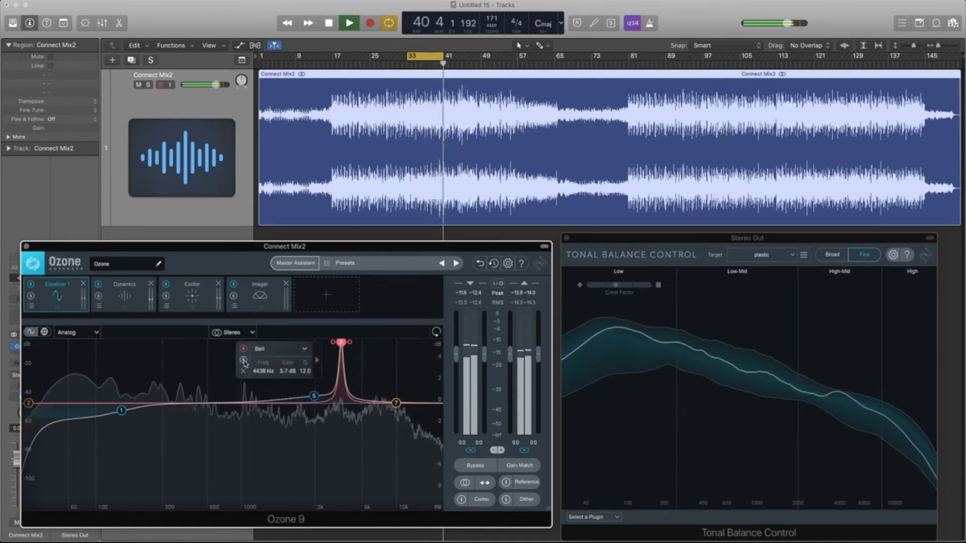
{"action": "left_click", "coordinate": [340, 346], "text": "alt"}
{"action": "left_click_drag", "start_coordinate": [350, 343], "coordinate": [339, 348]}
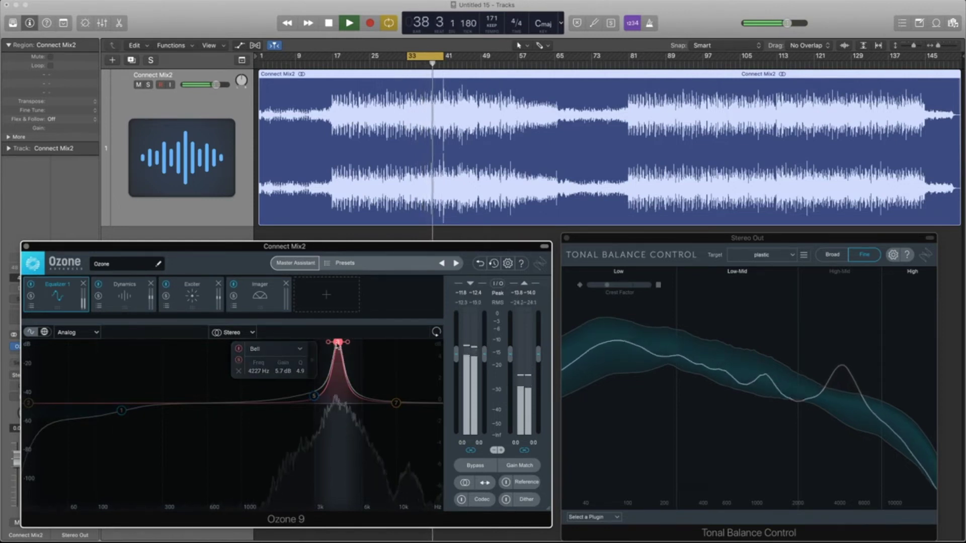
Stop playback, bypass Equalizer 1's band 3 and check the frequency it was tuned to
{"action": "key", "text": "space"}
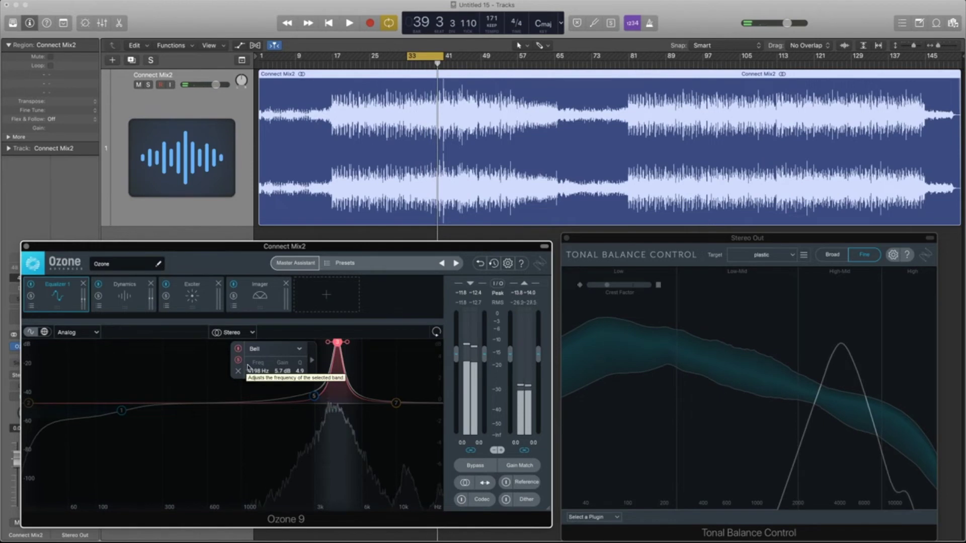
{"action": "left_click", "coordinate": [238, 349]}
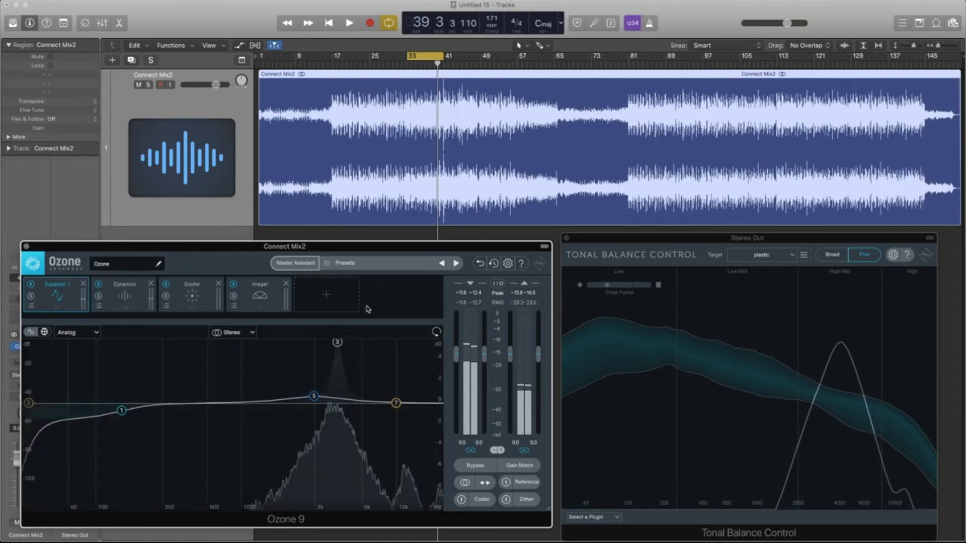
{"action": "left_click", "coordinate": [338, 344]}
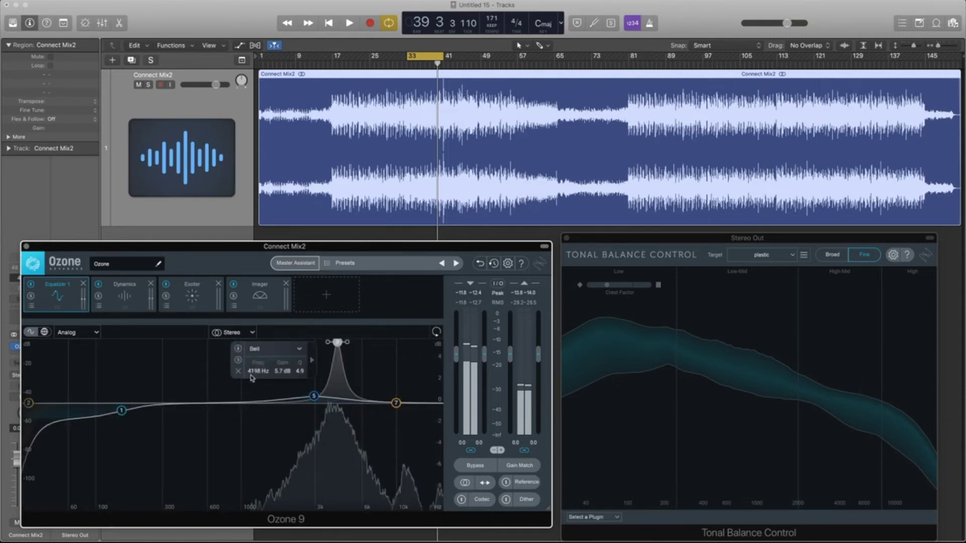
Add a Dynamic EQ module and set its band 4 frequency to 4200 Hz
{"action": "left_click", "coordinate": [316, 303]}
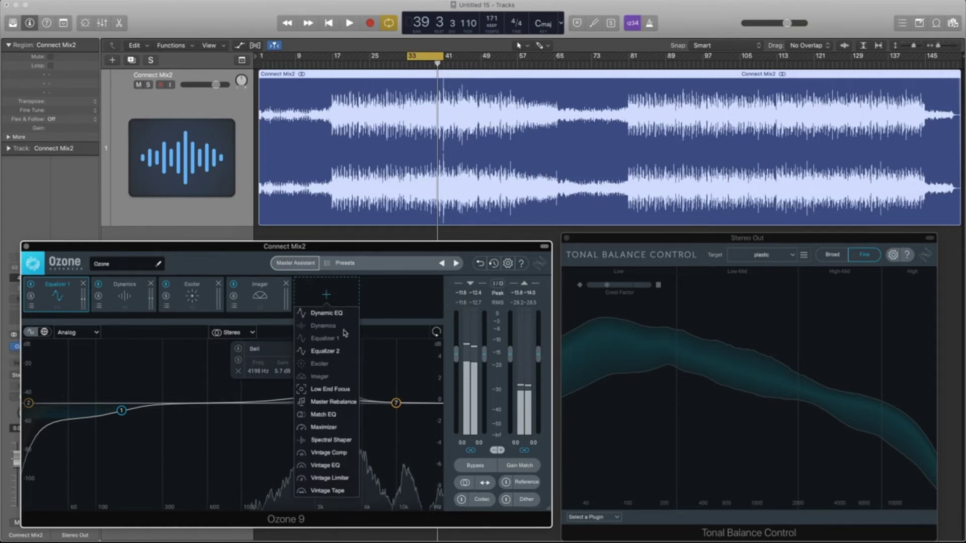
{"action": "left_click", "coordinate": [338, 314]}
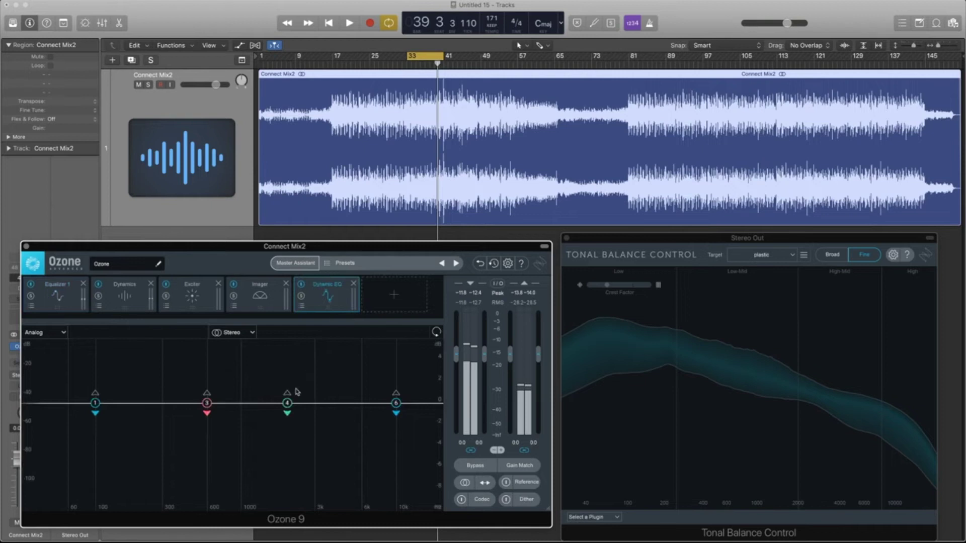
{"action": "left_click", "coordinate": [288, 411]}
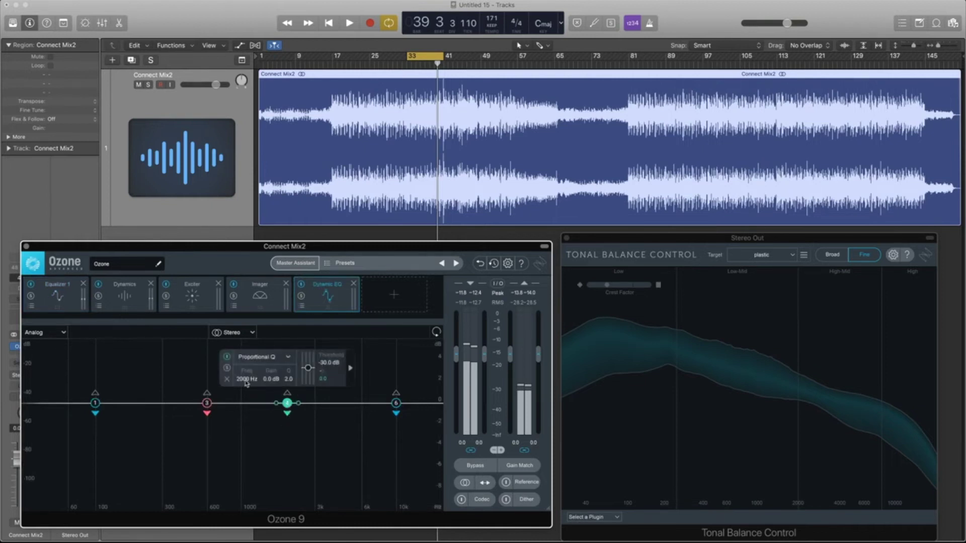
{"action": "type", "text": "4200"}
{"action": "key", "text": "Return"}
While the loop plays, set Dynamic EQ band 4 to -3.0 dB gain, Q 4.9 and a -47.6 dB threshold
{"action": "key", "text": "space"}
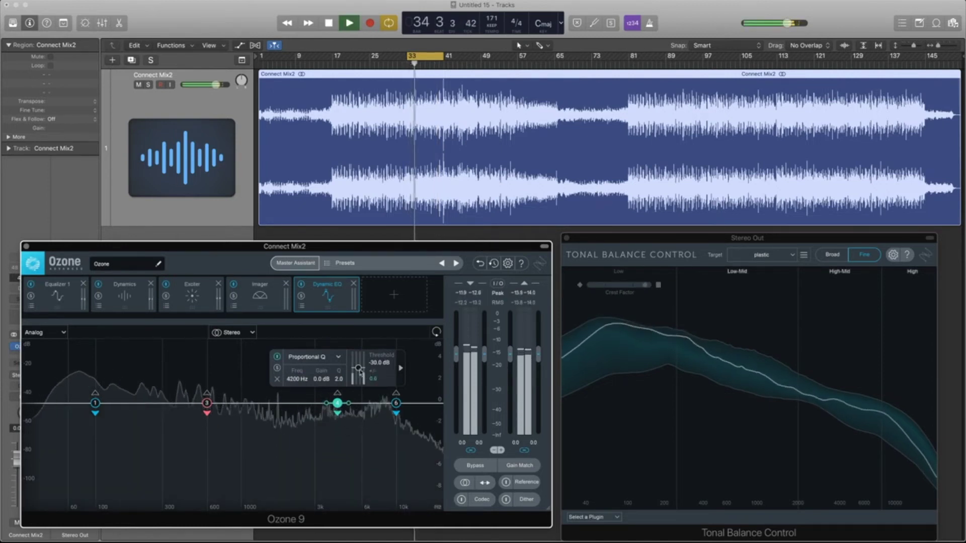
{"action": "double_click", "coordinate": [322, 380]}
{"action": "type", "text": "-3"}
{"action": "key", "text": "Return"}
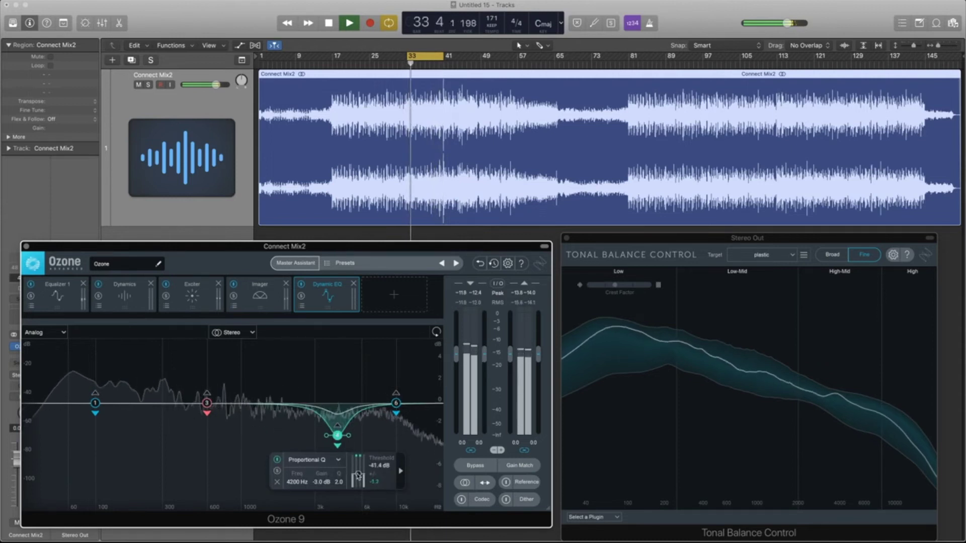
{"action": "left_click_drag", "start_coordinate": [358, 477], "coordinate": [359, 482]}
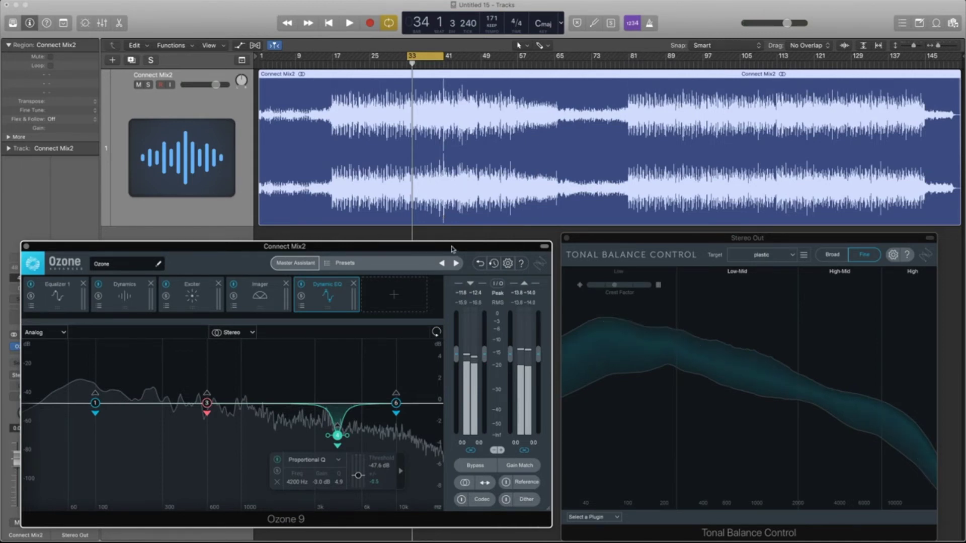
Listen to the Dynamic EQ cut, stop playback and extend the cycle range to about bars 17–49
{"action": "key", "text": "space"}
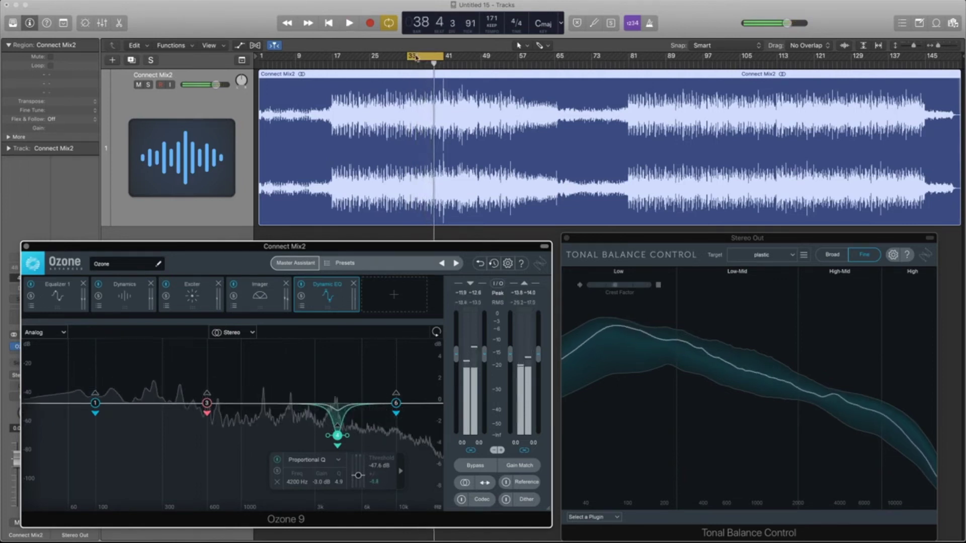
{"action": "key", "text": "space"}
{"action": "left_click", "coordinate": [342, 59]}
{"action": "left_click_drag", "start_coordinate": [334, 59], "coordinate": [480, 59]}
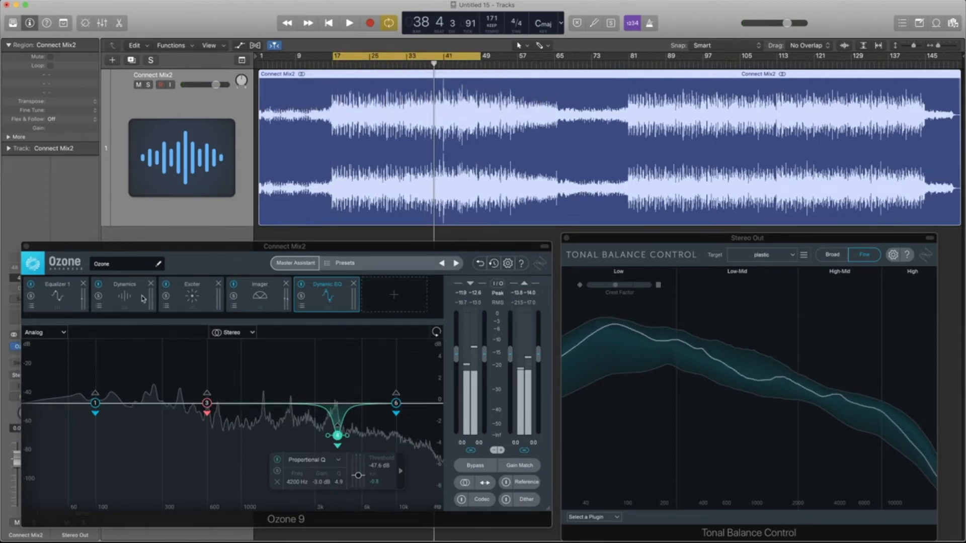
Uncover the track's channel strip and play the longer loop to compare it with Ozone 9 bypassed and enabled
{"action": "left_click_drag", "start_coordinate": [178, 251], "coordinate": [232, 255]}
{"action": "key", "text": "space"}
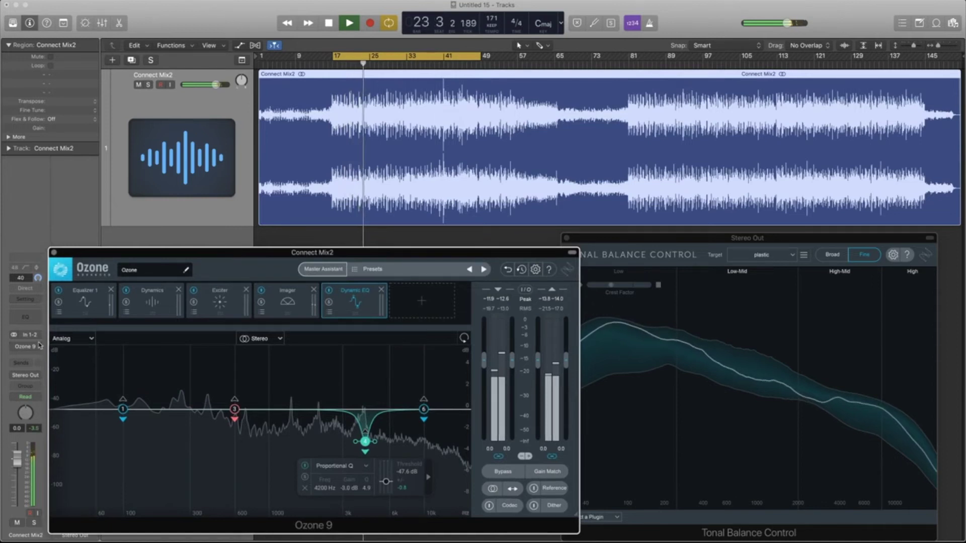
{"action": "mouse_move", "coordinate": [16, 350]}
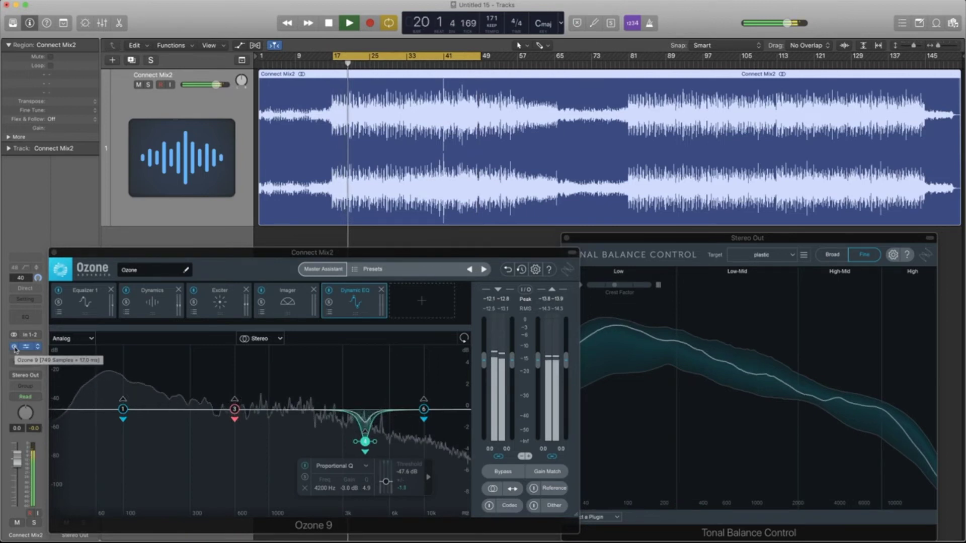
Move the Ozone window back and ease Dynamic EQ band 4 to -2.3 dB at 4229 Hz
{"action": "left_click_drag", "start_coordinate": [388, 256], "coordinate": [360, 251]}
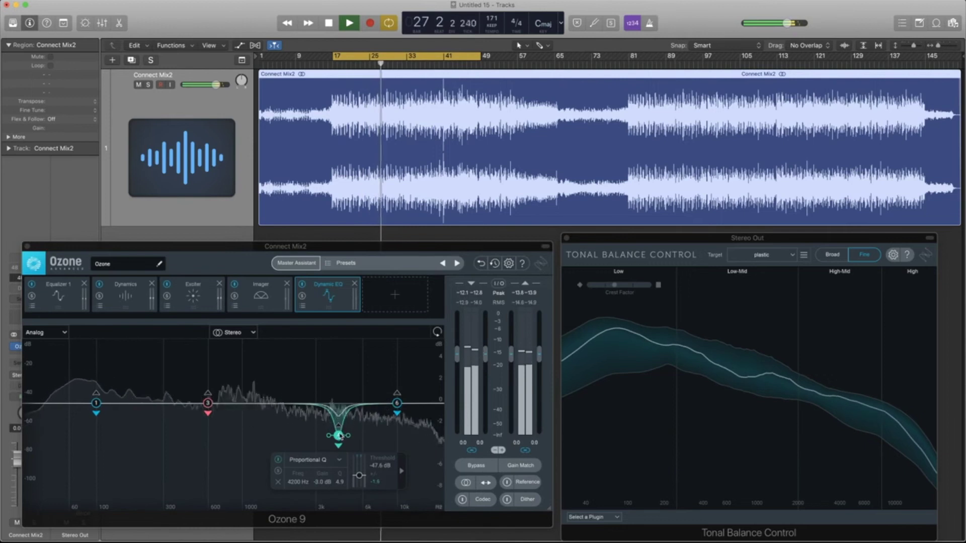
{"action": "left_click_drag", "start_coordinate": [338, 436], "coordinate": [339, 428]}
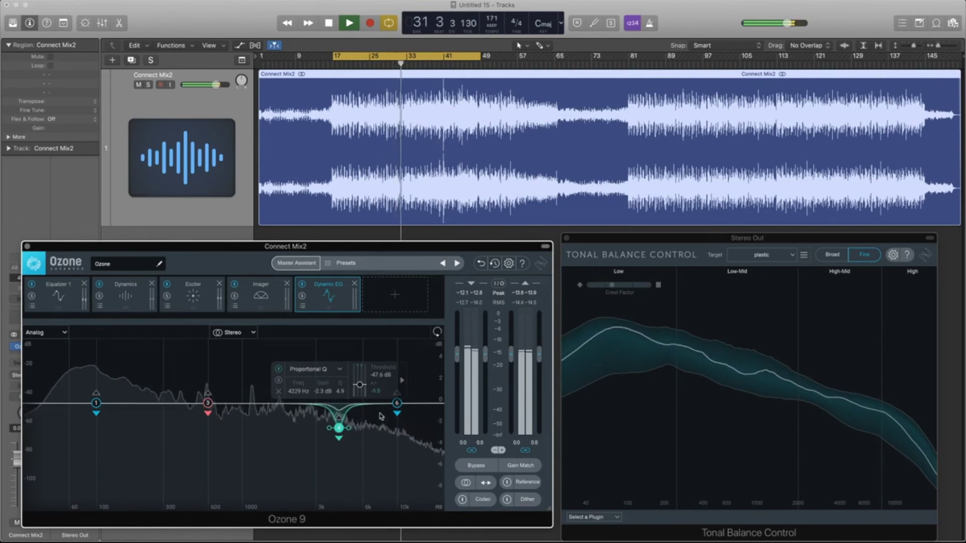
Lower the middle Exciter band's Mix to 39.9% while listening, and stop playback
{"action": "left_click", "coordinate": [191, 288]}
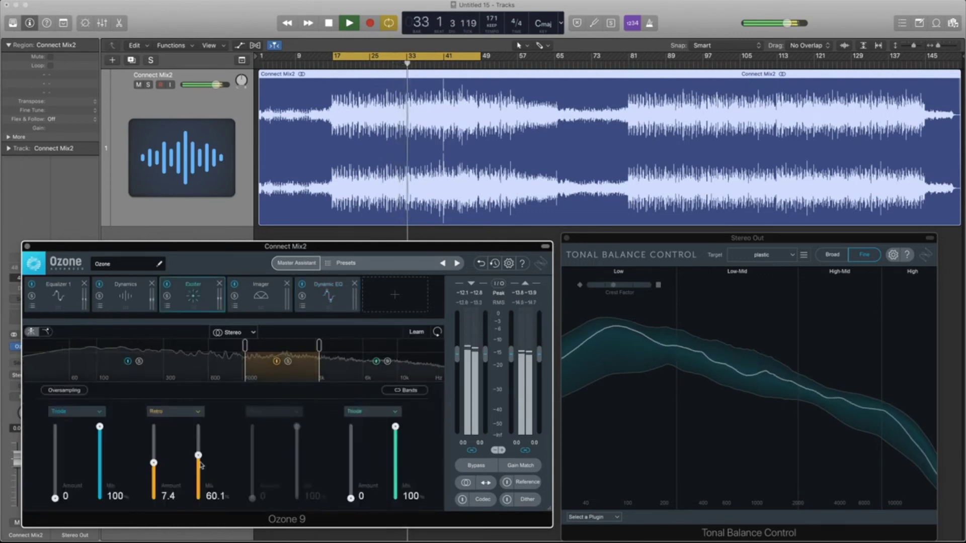
{"action": "left_click_drag", "start_coordinate": [197, 466], "coordinate": [198, 471]}
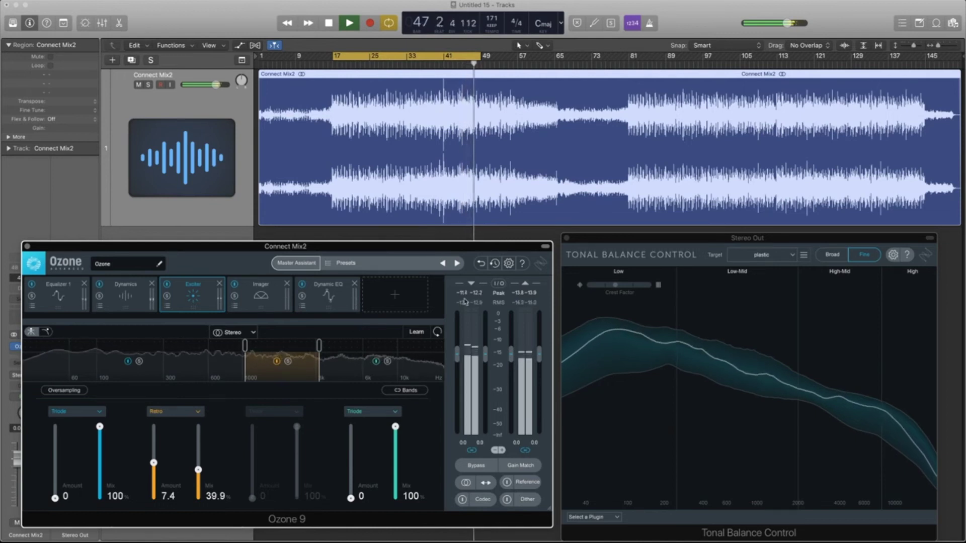
{"action": "key", "text": "space"}
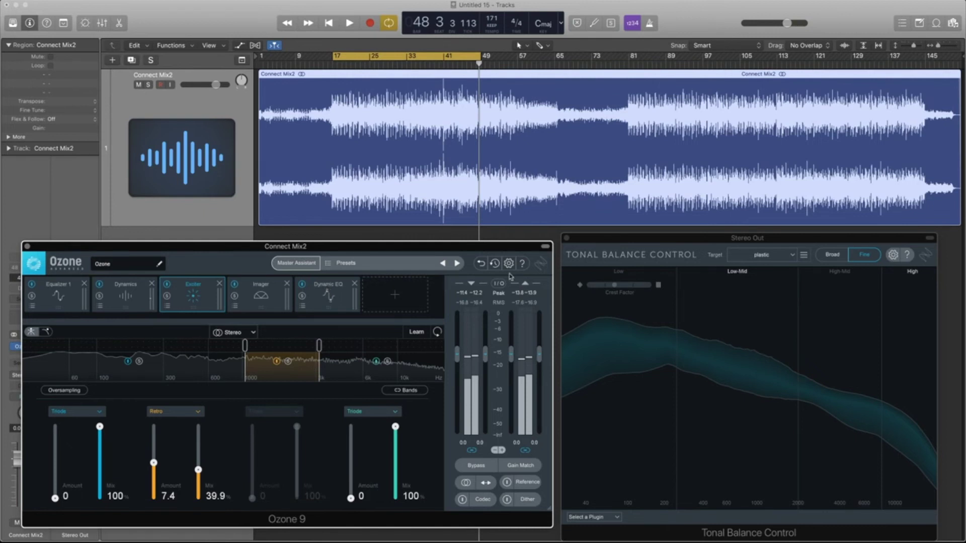
Set the I/O meter type to Integrated
{"action": "left_click", "coordinate": [498, 285]}
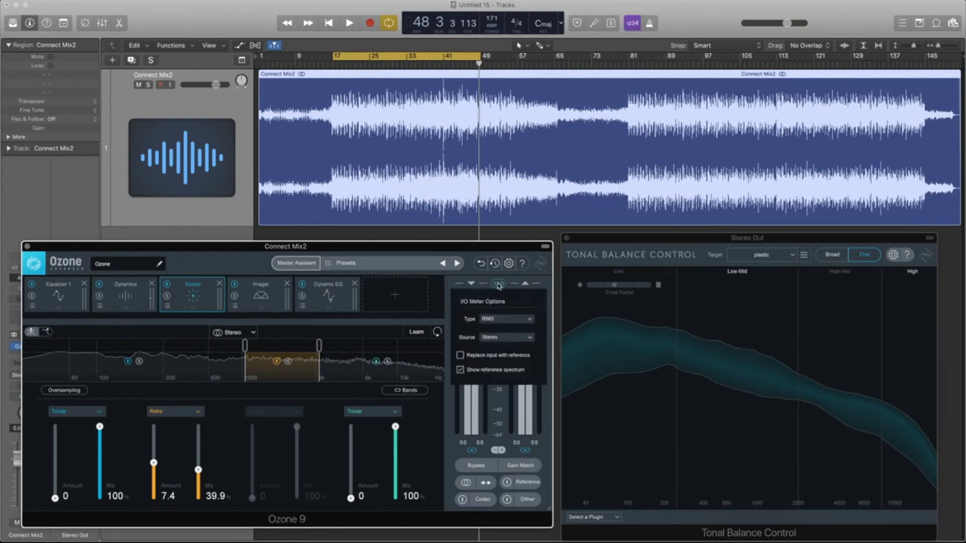
{"action": "left_click", "coordinate": [500, 319]}
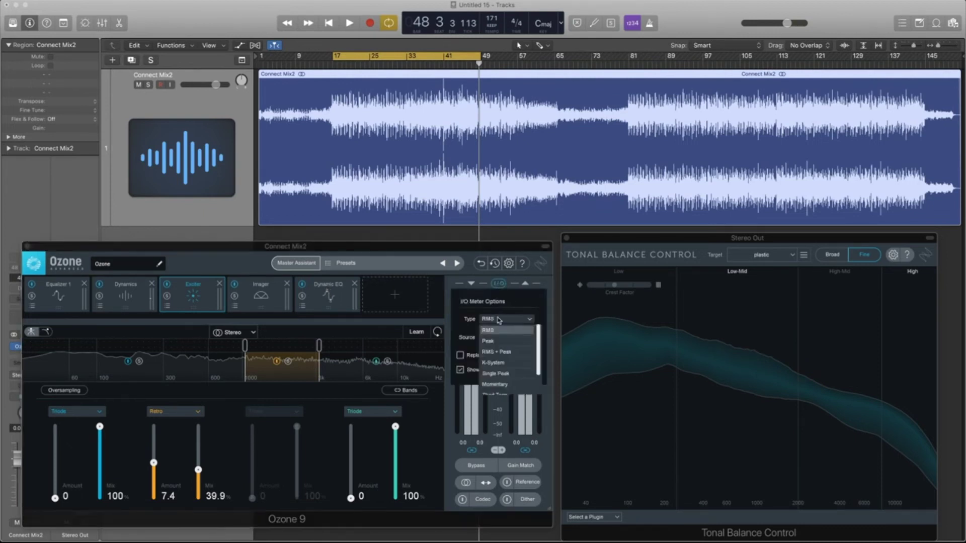
{"action": "scroll", "coordinate": [524, 346], "scroll_direction": "down", "scroll_amount": 2}
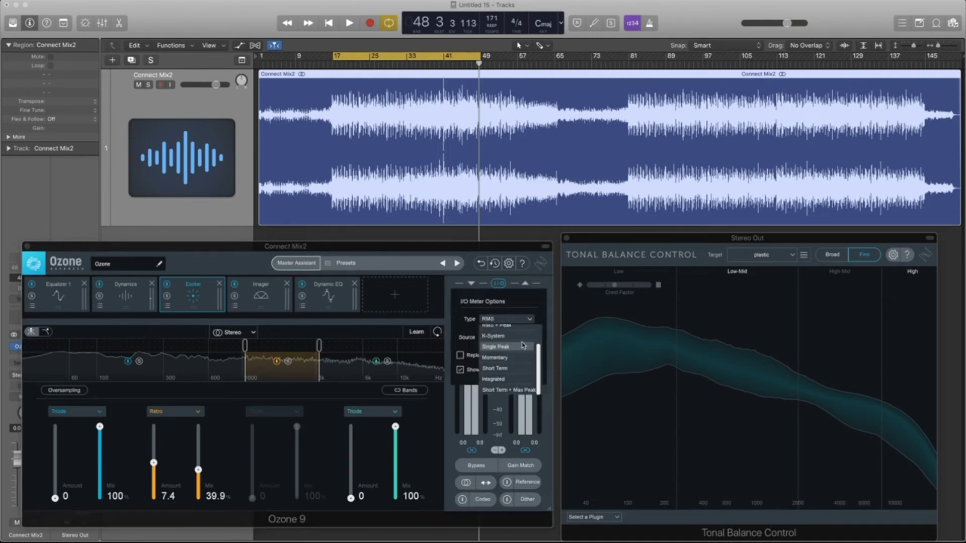
{"action": "left_click", "coordinate": [509, 380]}
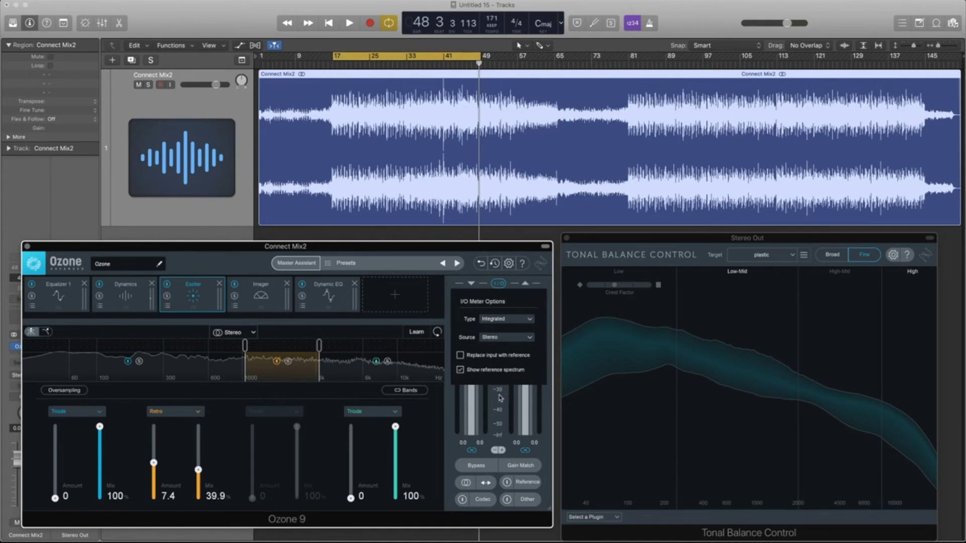
{"action": "left_click", "coordinate": [500, 398]}
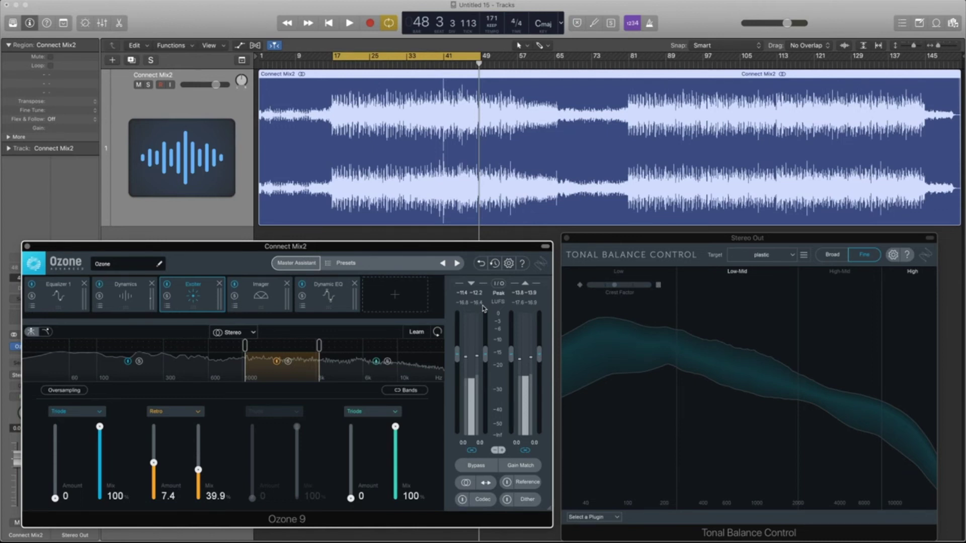
Add a Vintage Limiter module to the end of the Ozone chain
{"action": "left_click", "coordinate": [403, 293]}
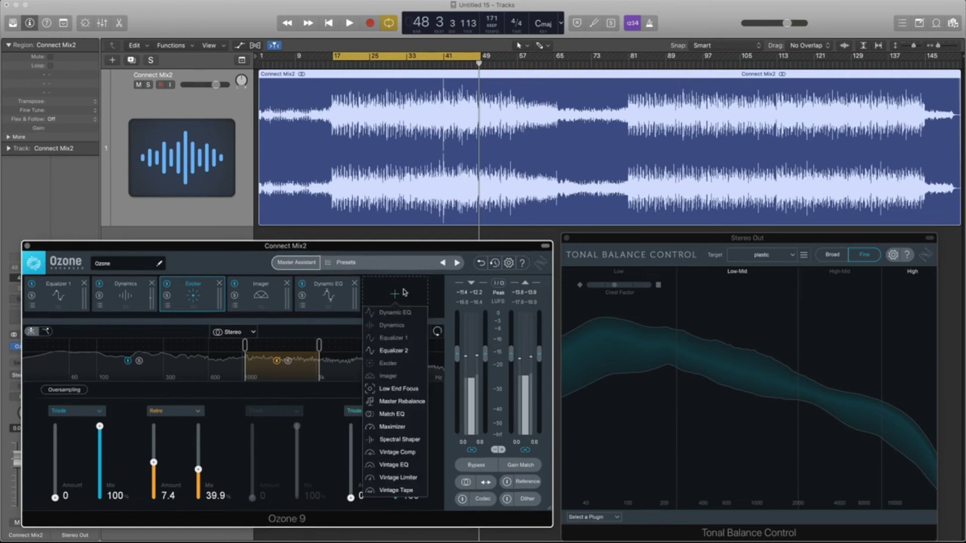
{"action": "left_click", "coordinate": [408, 478]}
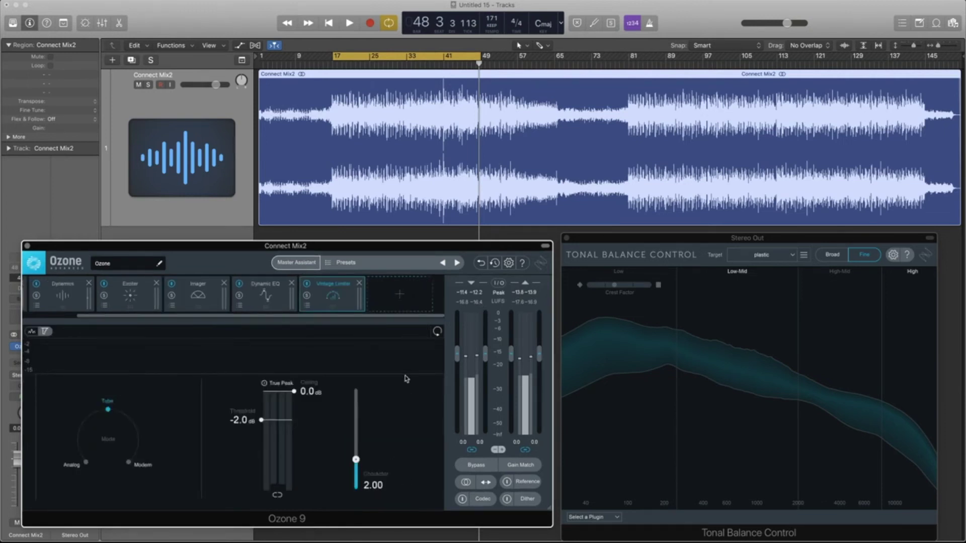
{"action": "left_click", "coordinate": [405, 289]}
{"action": "left_click", "coordinate": [397, 427]}
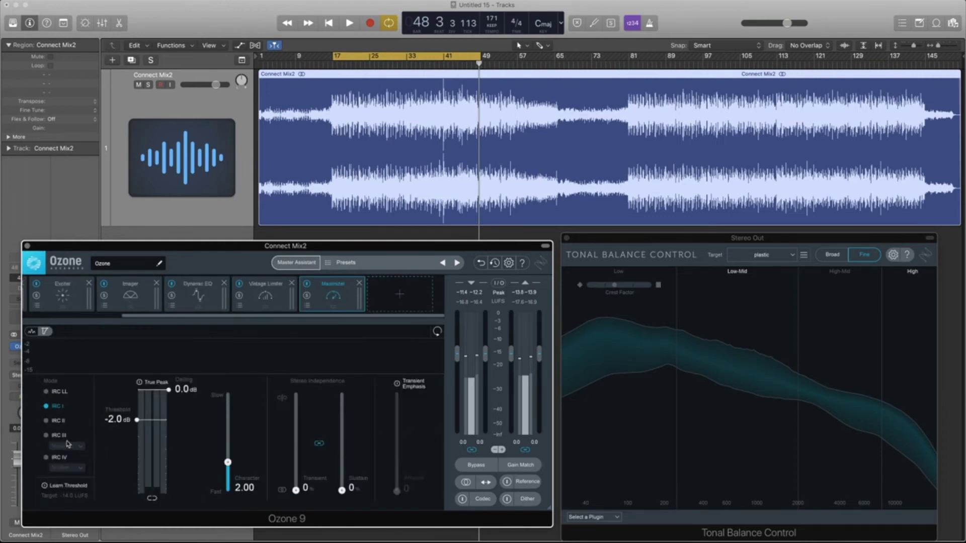
{"action": "left_click", "coordinate": [359, 283]}
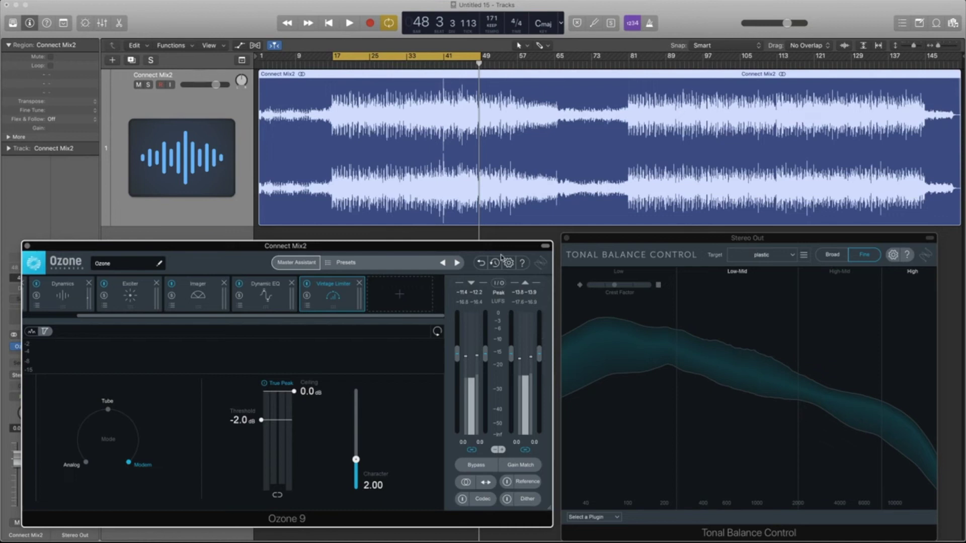
Play the loop, set the Vintage Limiter's ceiling to -0.3 dB and switch the I/O meter scale
{"action": "key", "text": "space"}
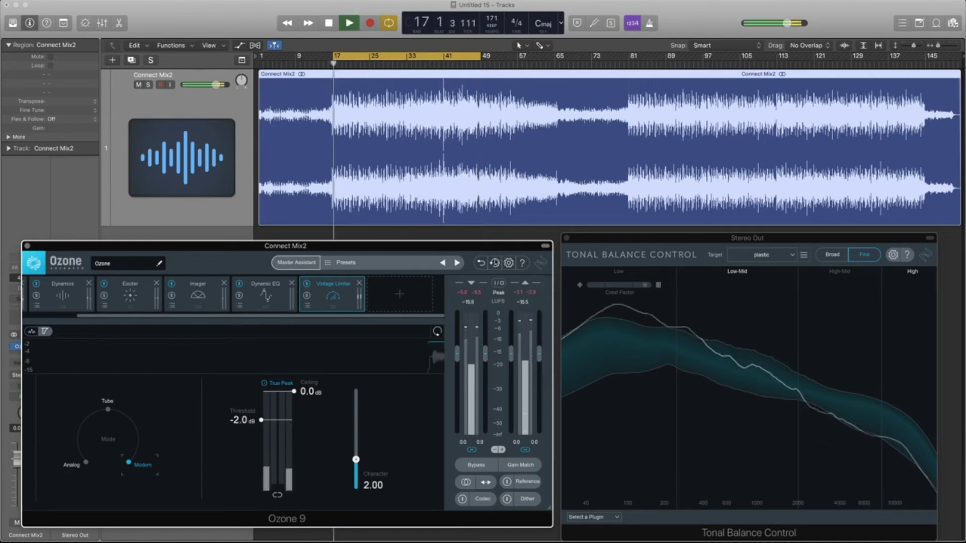
{"action": "left_click_drag", "start_coordinate": [294, 391], "coordinate": [293, 400]}
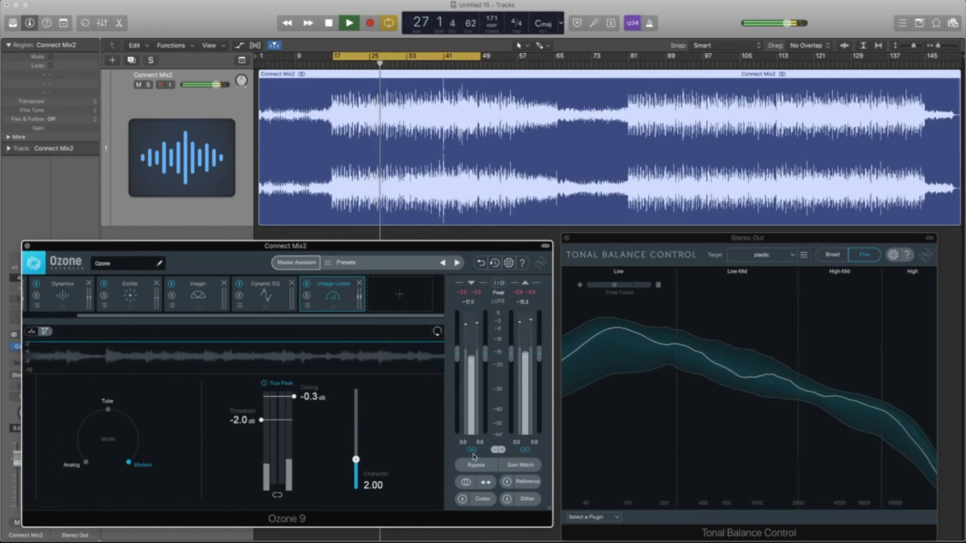
{"action": "left_click", "coordinate": [496, 450]}
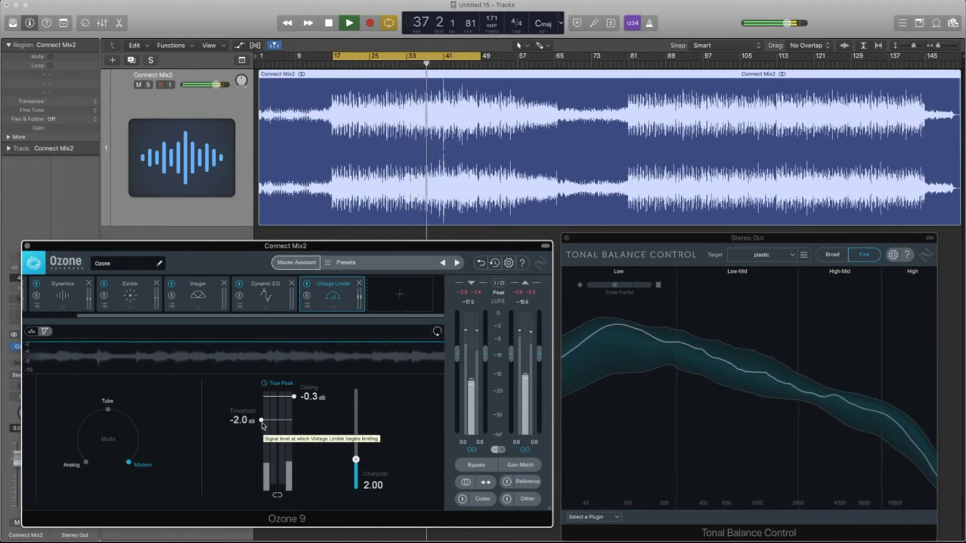
Lower the Vintage Limiter's threshold to -3.5 dB while listening, toggling the meter scale, and stop playback
{"action": "left_click_drag", "start_coordinate": [261, 425], "coordinate": [261, 432]}
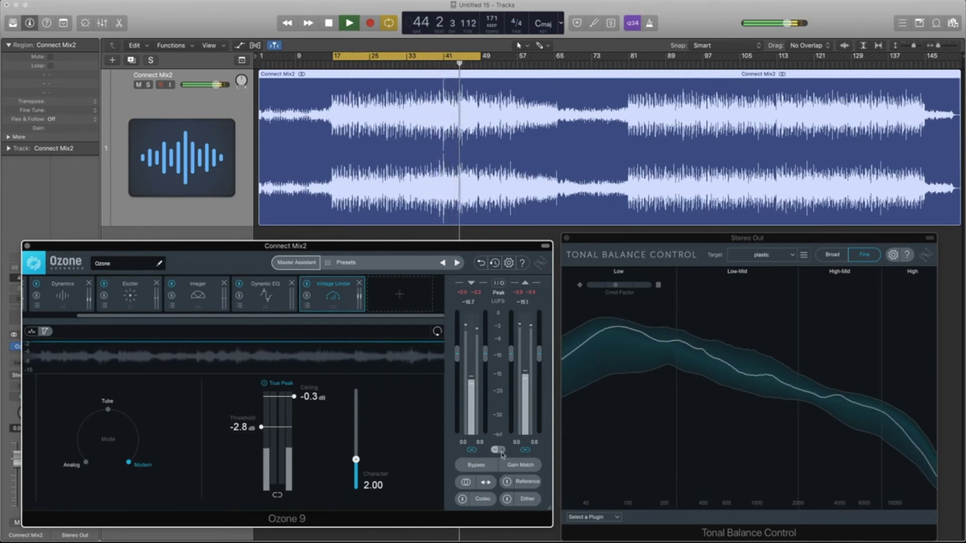
{"action": "left_click", "coordinate": [497, 451]}
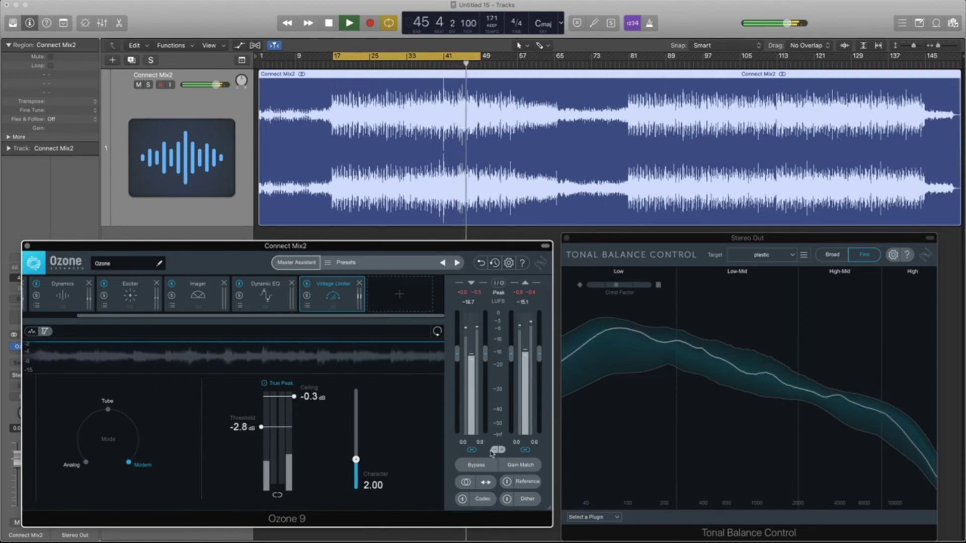
{"action": "left_click", "coordinate": [497, 450]}
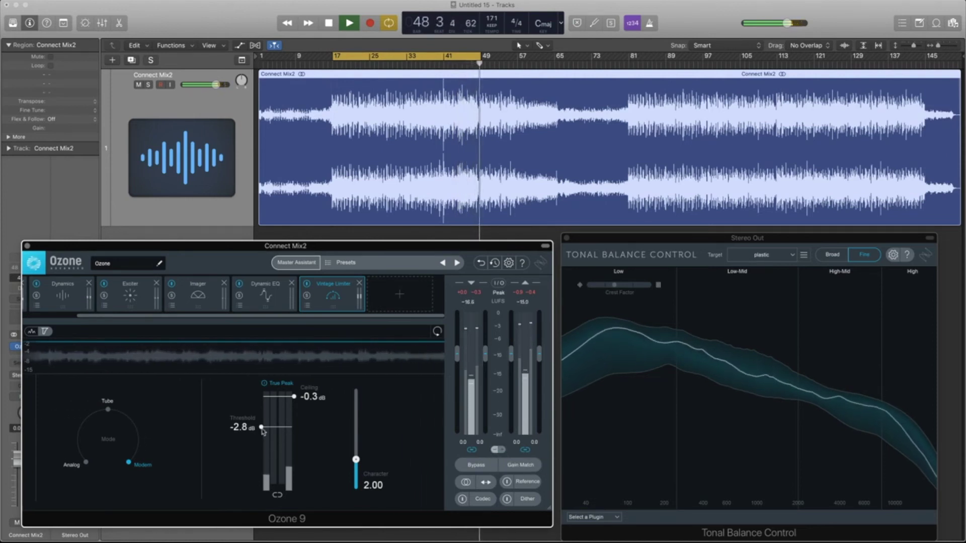
{"action": "left_click_drag", "start_coordinate": [262, 431], "coordinate": [262, 433]}
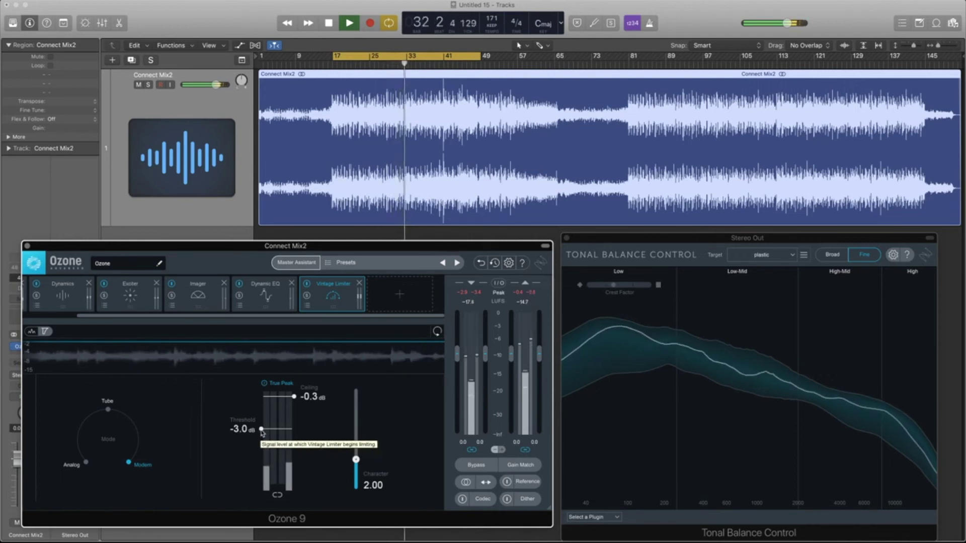
{"action": "left_click_drag", "start_coordinate": [262, 430], "coordinate": [261, 437]}
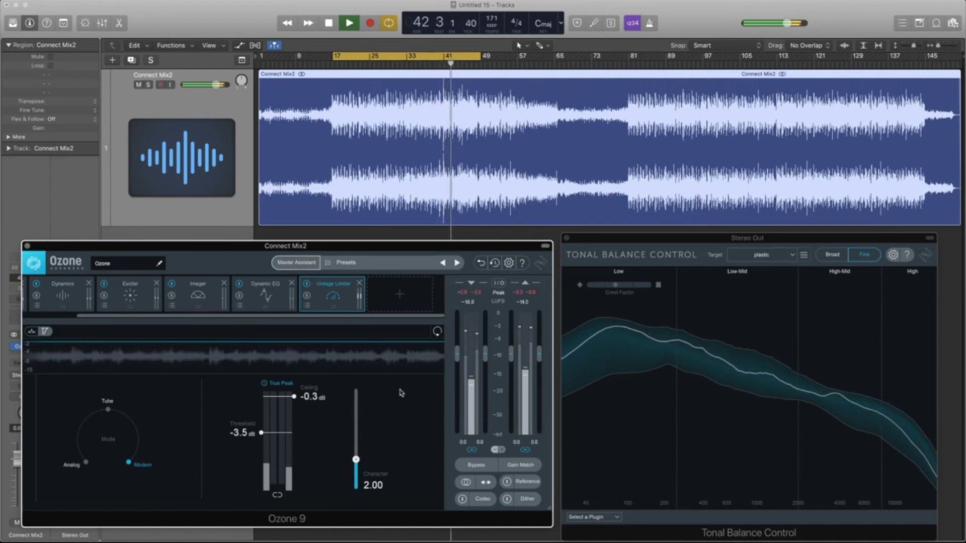
{"action": "key", "text": "space"}
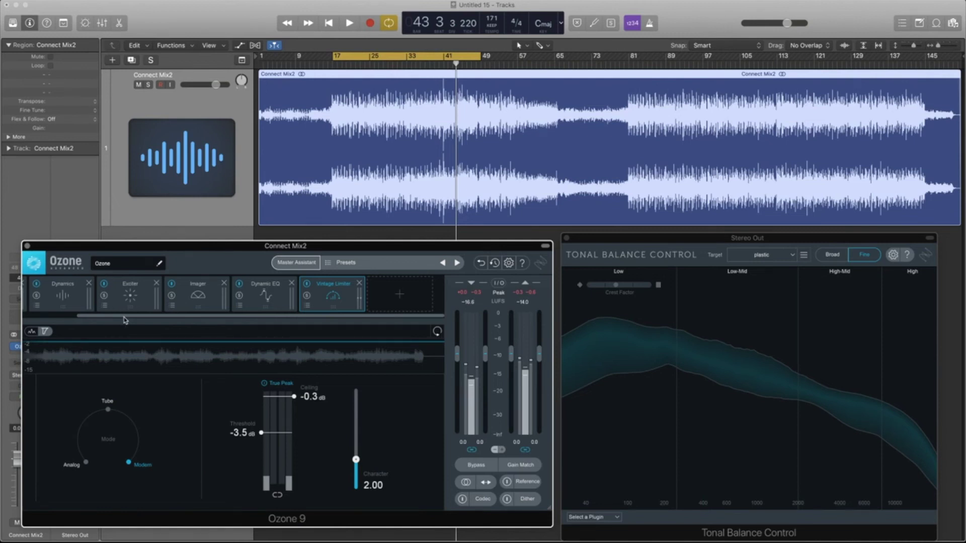
Add a second Equalizer module and place it directly ahead of the Vintage Limiter in the chain
{"action": "left_click", "coordinate": [405, 300]}
{"action": "left_click", "coordinate": [398, 351]}
{"action": "left_click_drag", "start_coordinate": [339, 300], "coordinate": [309, 330]}
Raise the new equalizer's Baxandall Treble band to 0.9 dB at 10000 Hz and play the loop
{"action": "left_click_drag", "start_coordinate": [397, 406], "coordinate": [397, 393]}
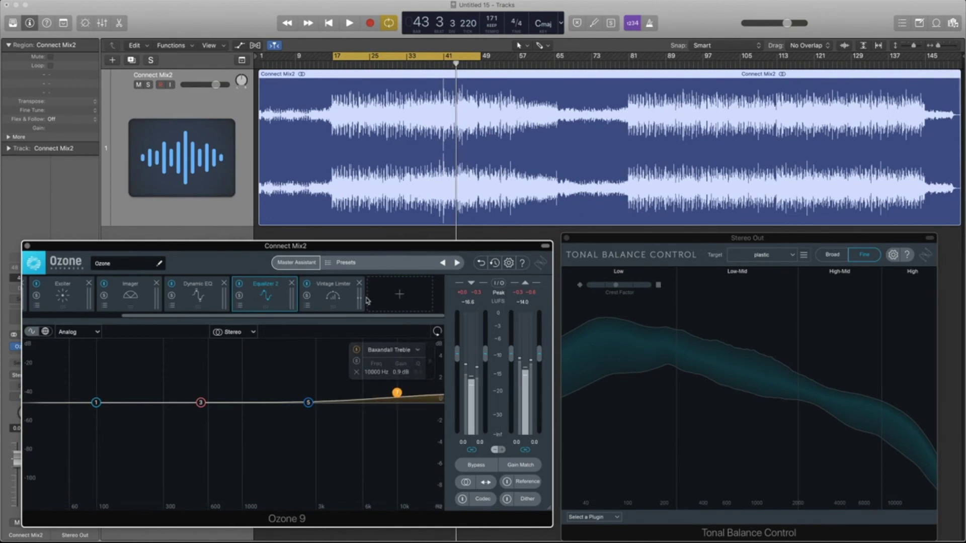
{"action": "left_click", "coordinate": [331, 291]}
{"action": "key", "text": "space"}
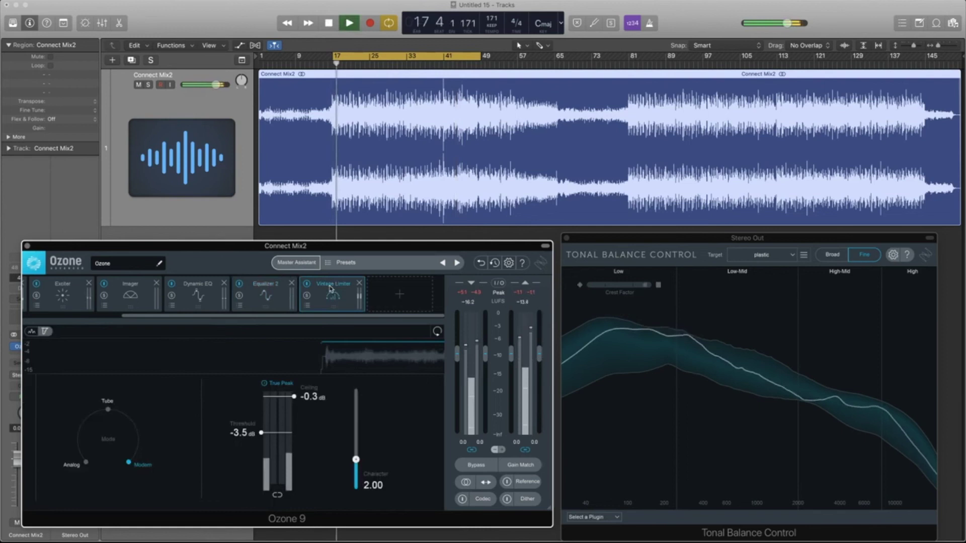
{"action": "left_click", "coordinate": [268, 287]}
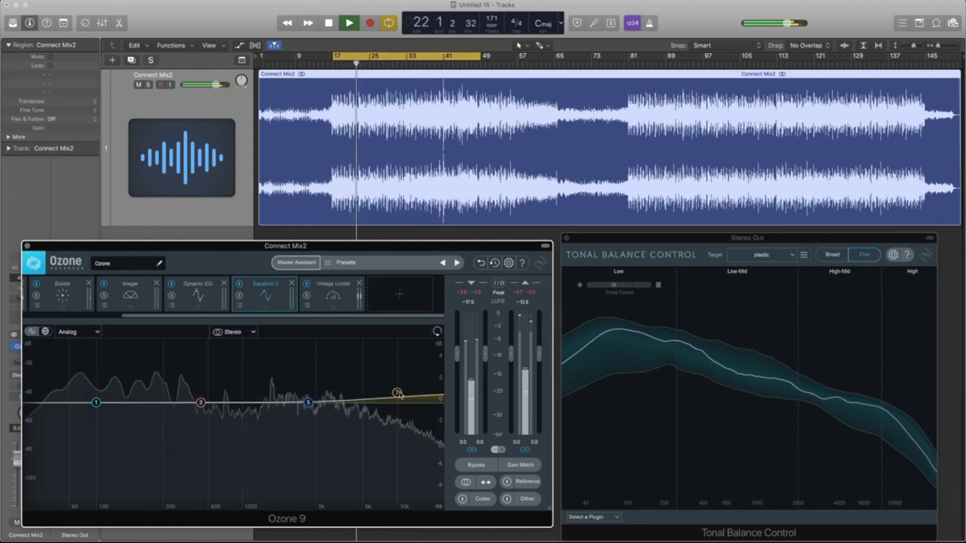
Pause playback and change the equalizer's band 7 shape to an Analog High Shelf
{"action": "mouse_move", "coordinate": [404, 394]}
{"action": "key", "text": "space"}
{"action": "left_click", "coordinate": [369, 349]}
{"action": "mouse_move", "coordinate": [357, 393]}
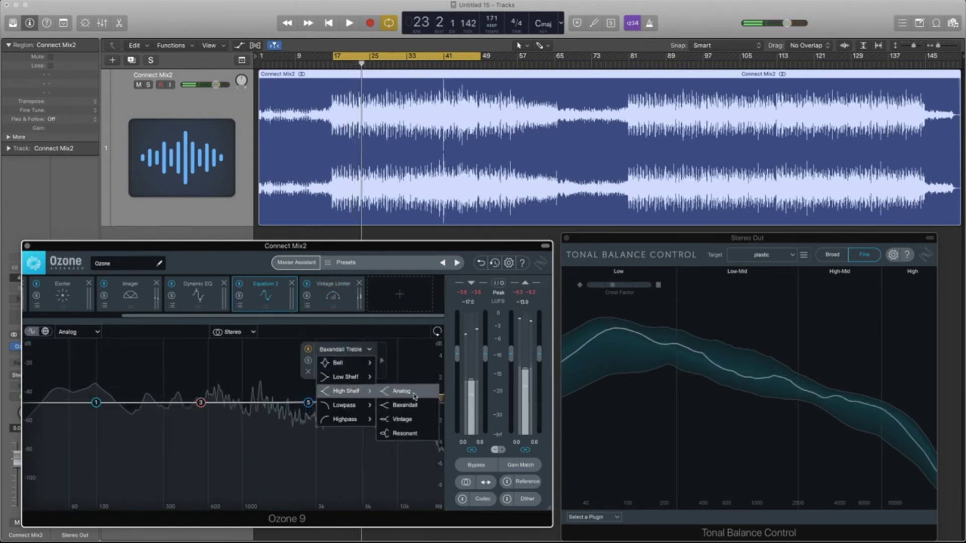
{"action": "left_click", "coordinate": [414, 396]}
Set the high shelf to 1.3 dB at 10866 Hz during playback and compare it with the band bypassed
{"action": "key", "text": "space"}
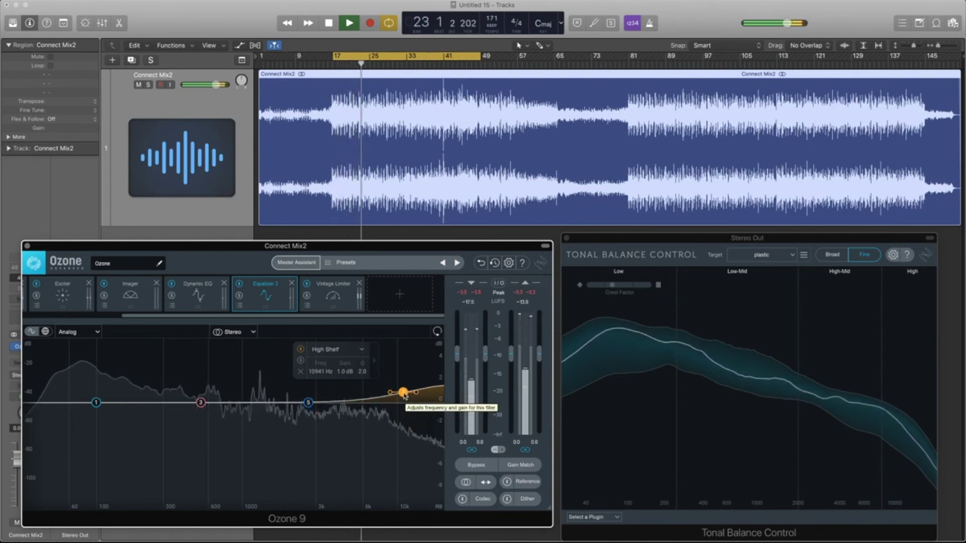
{"action": "left_click_drag", "start_coordinate": [405, 396], "coordinate": [404, 393]}
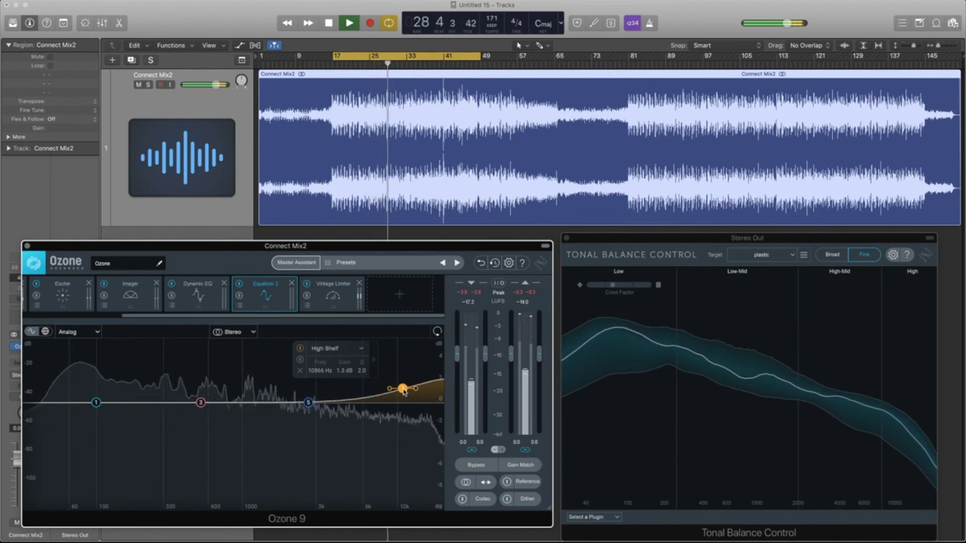
{"action": "left_click", "coordinate": [301, 349]}
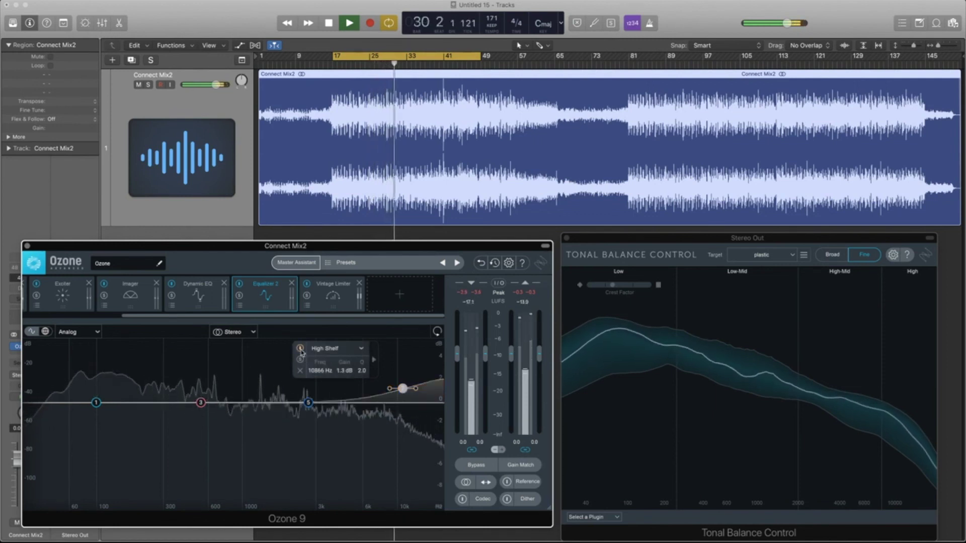
{"action": "left_click", "coordinate": [300, 349]}
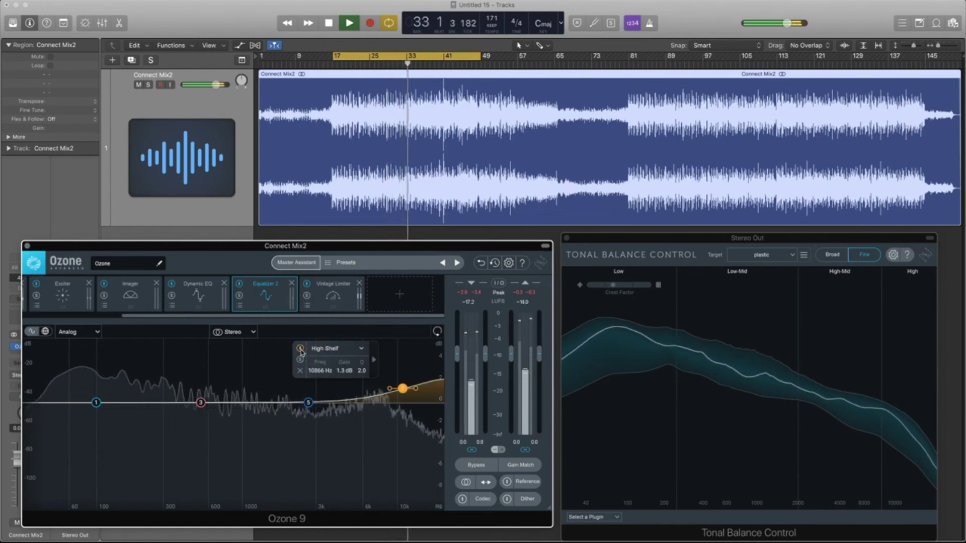
{"action": "key", "text": "space"}
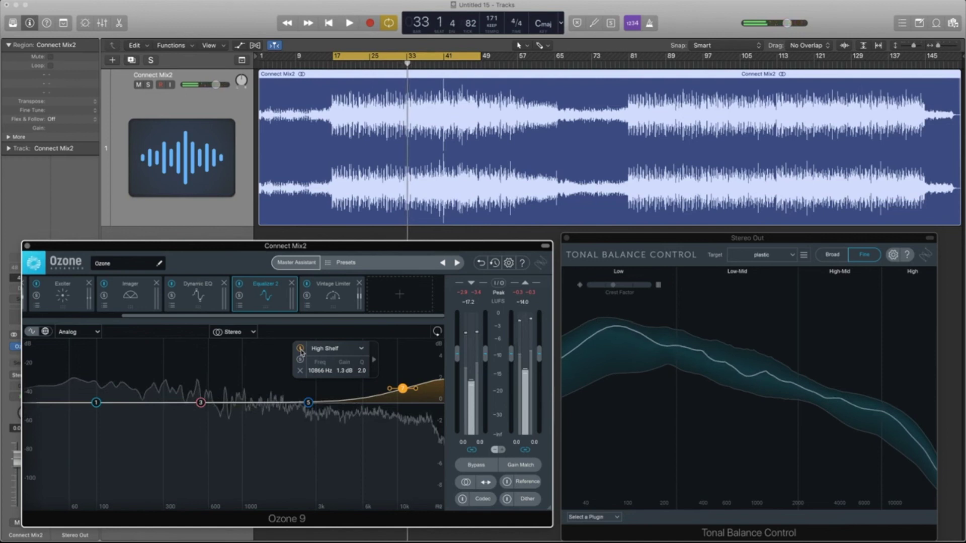
Add a Flat Low-Pass band at 20000 Hz with a 48 dB/oct slope to the second equalizer
{"action": "left_click_drag", "start_coordinate": [452, 251], "coordinate": [452, 250]}
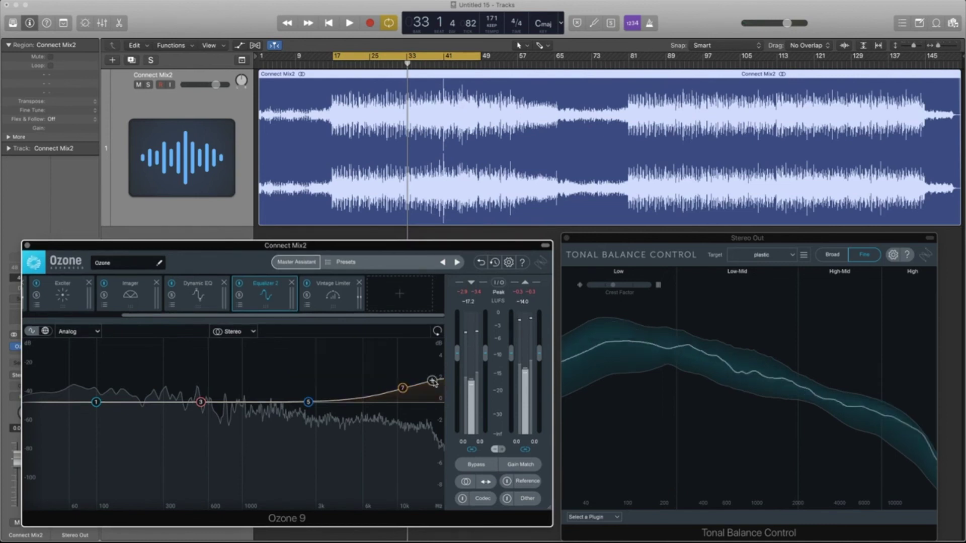
{"action": "left_click_drag", "start_coordinate": [436, 383], "coordinate": [440, 404]}
{"action": "left_click_drag", "start_coordinate": [441, 405], "coordinate": [446, 407]}
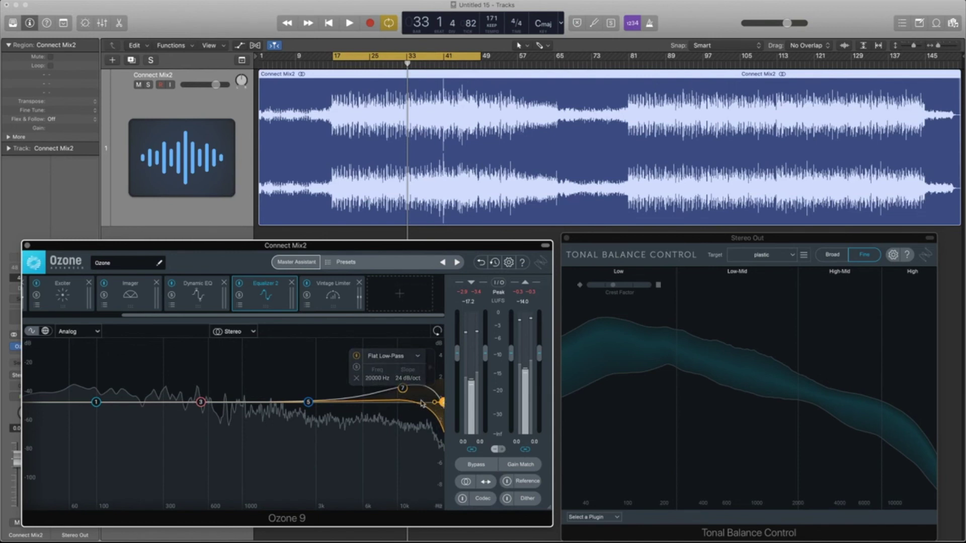
{"action": "scroll", "coordinate": [435, 403], "scroll_direction": "up", "scroll_amount": 2}
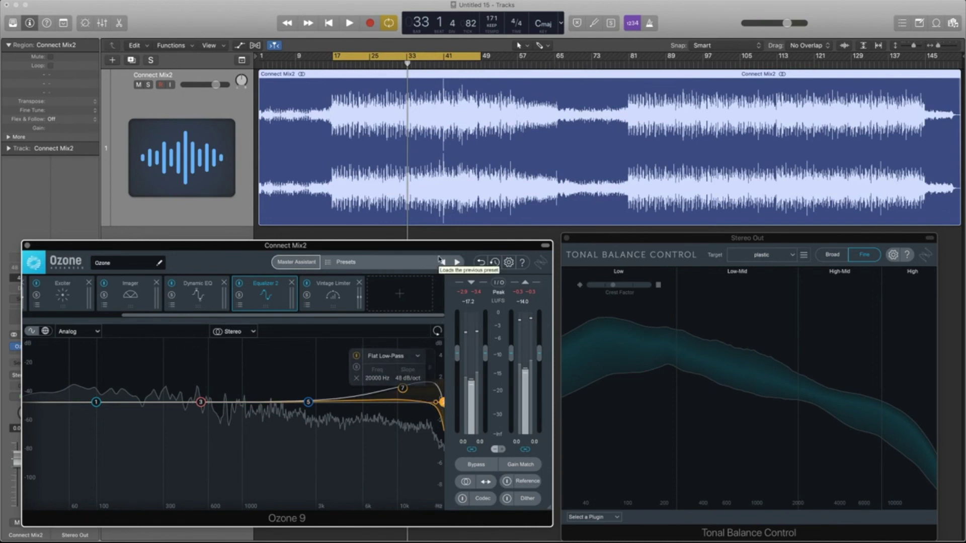
Play the loop and adjust the high shelf to 1.4 dB at 11017 Hz
{"action": "key", "text": "space"}
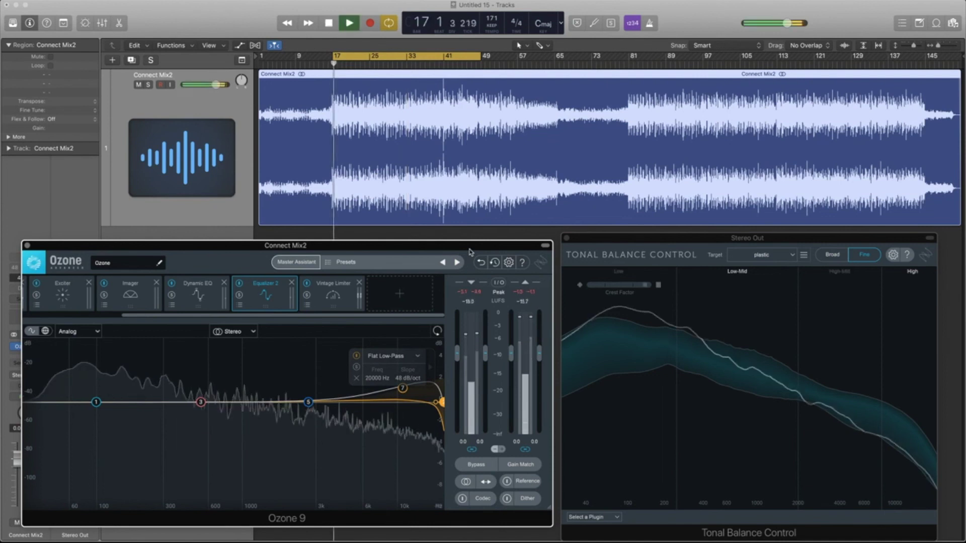
{"action": "left_click", "coordinate": [402, 388]}
{"action": "left_click_drag", "start_coordinate": [404, 392], "coordinate": [405, 392]}
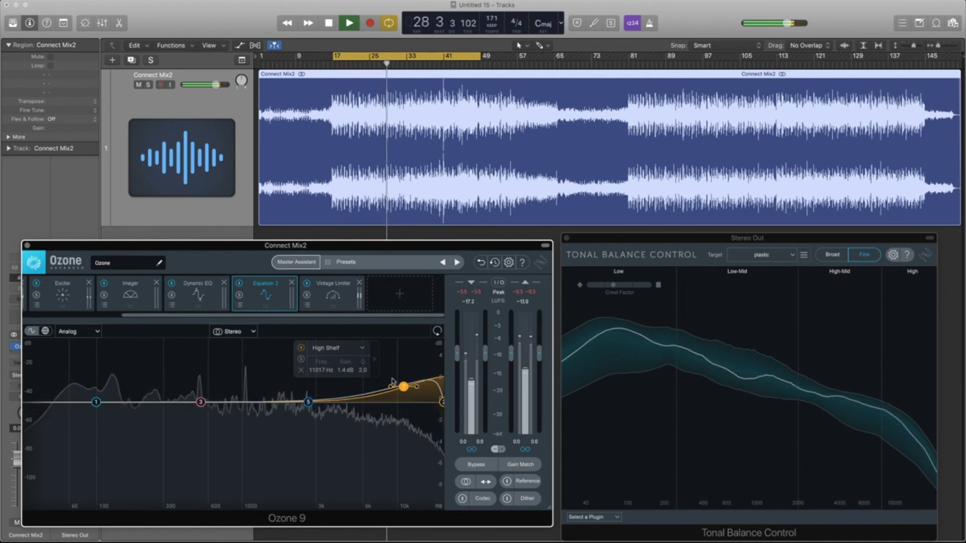
Compare the sound with the high shelf off and on during playback, and stop playback
{"action": "left_click", "coordinate": [301, 348]}
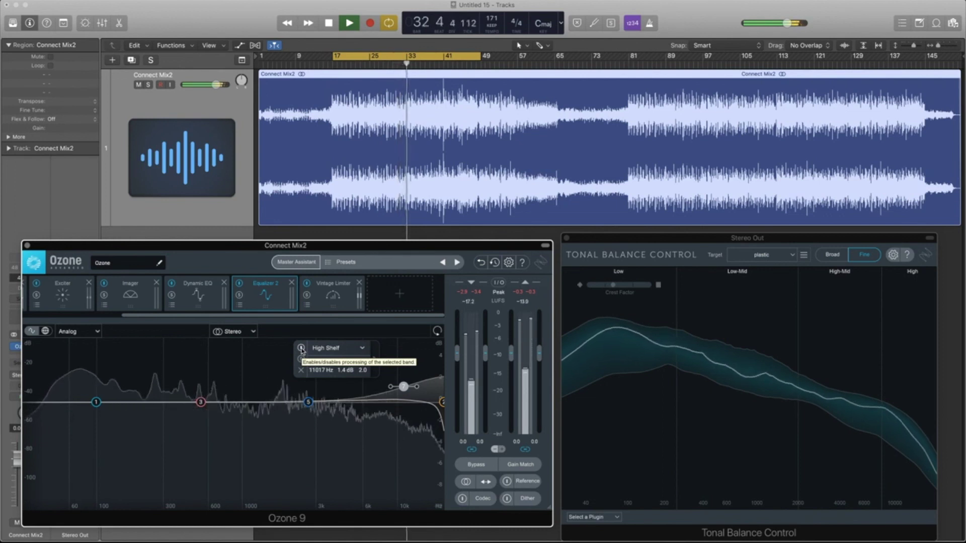
{"action": "left_click", "coordinate": [301, 349]}
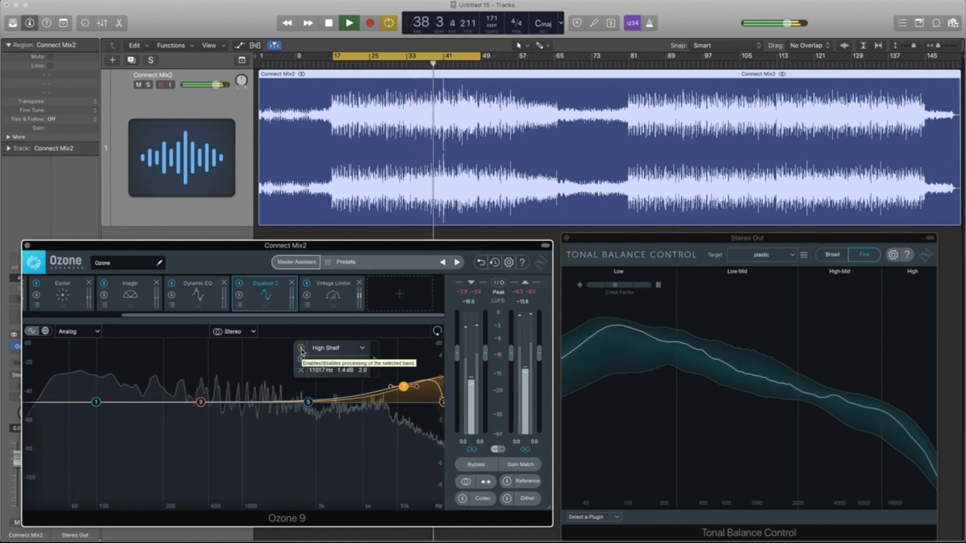
{"action": "key", "text": "space"}
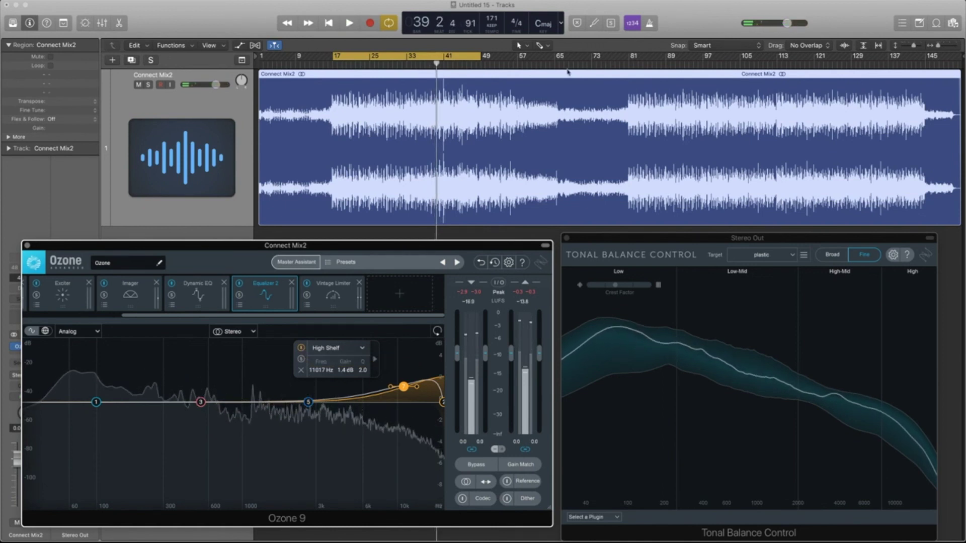
Shorten the cycle range so that it starts at bar 33, and return to the Ozone window
{"action": "left_click", "coordinate": [424, 60]}
{"action": "left_click", "coordinate": [419, 60]}
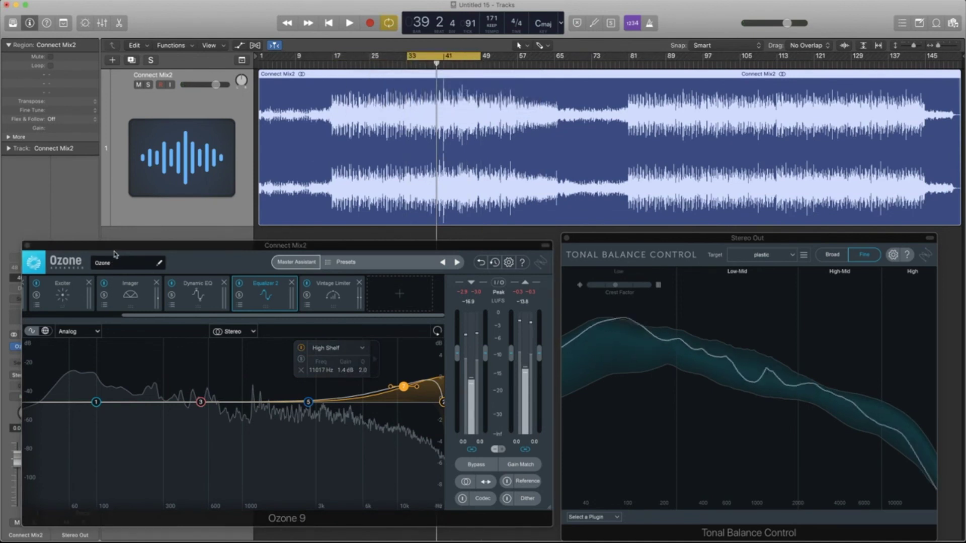
{"action": "left_click", "coordinate": [466, 295]}
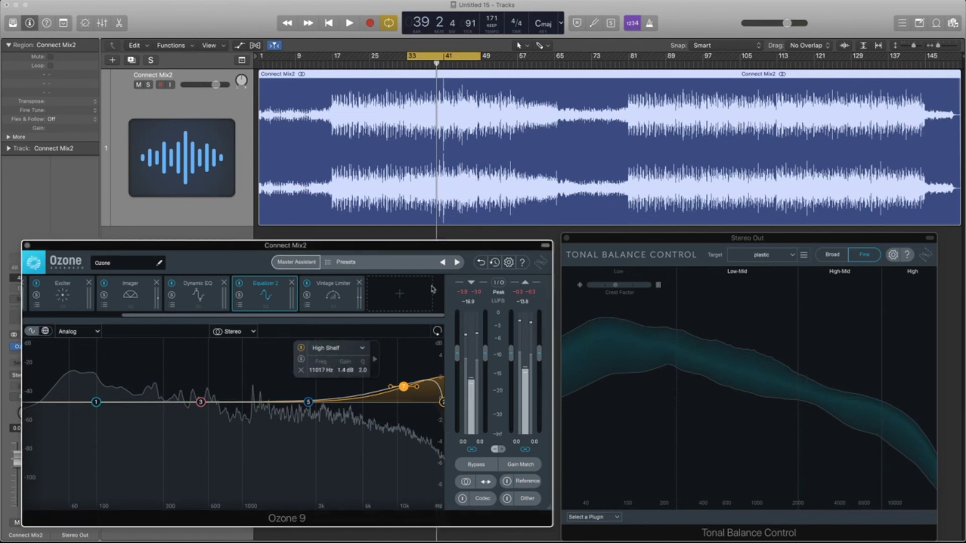
Move the Ozone window clear of the Connect Mix2 channel strip and bypass the Ozone 9 insert
{"action": "left_click_drag", "start_coordinate": [356, 251], "coordinate": [438, 256]}
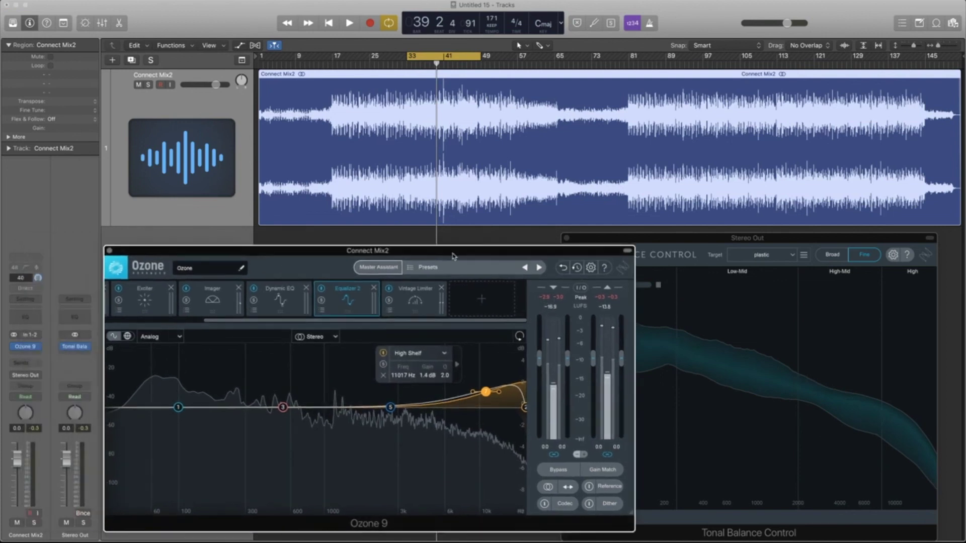
{"action": "left_click", "coordinate": [15, 351]}
{"action": "left_click_drag", "start_coordinate": [483, 261], "coordinate": [437, 261]}
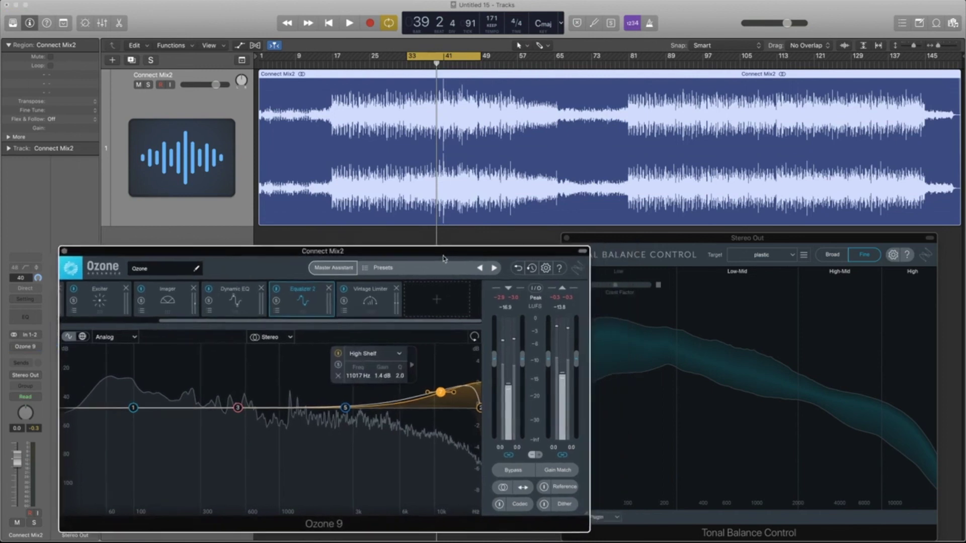
Play the cycle unmastered, re-enable the Ozone 9 insert to compare, stop playback and return to the Ozone window
{"action": "key", "text": "space"}
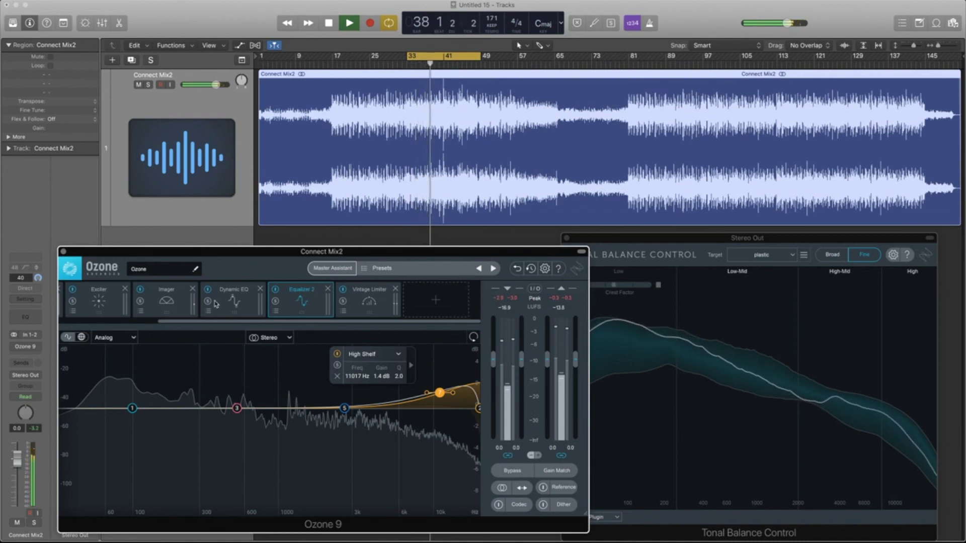
{"action": "mouse_move", "coordinate": [15, 348]}
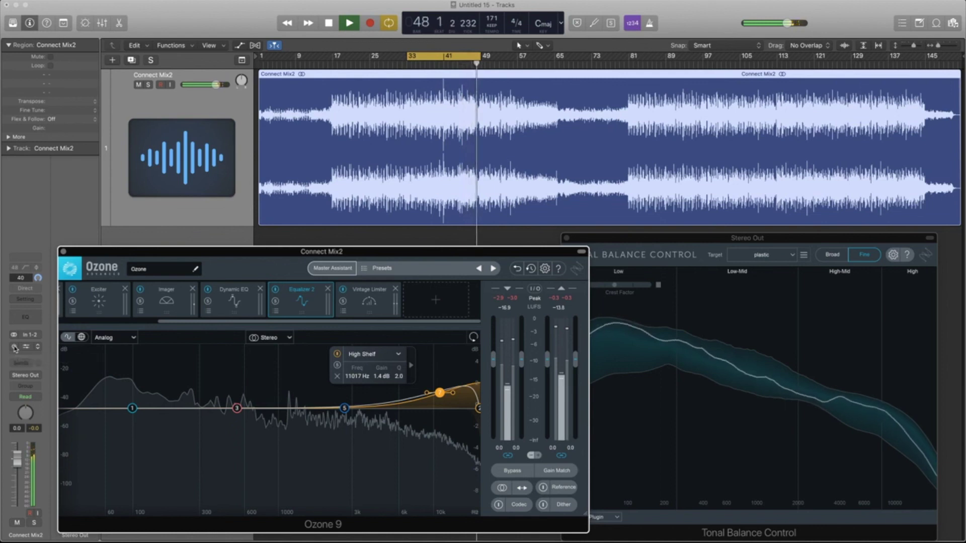
{"action": "left_click", "coordinate": [14, 347]}
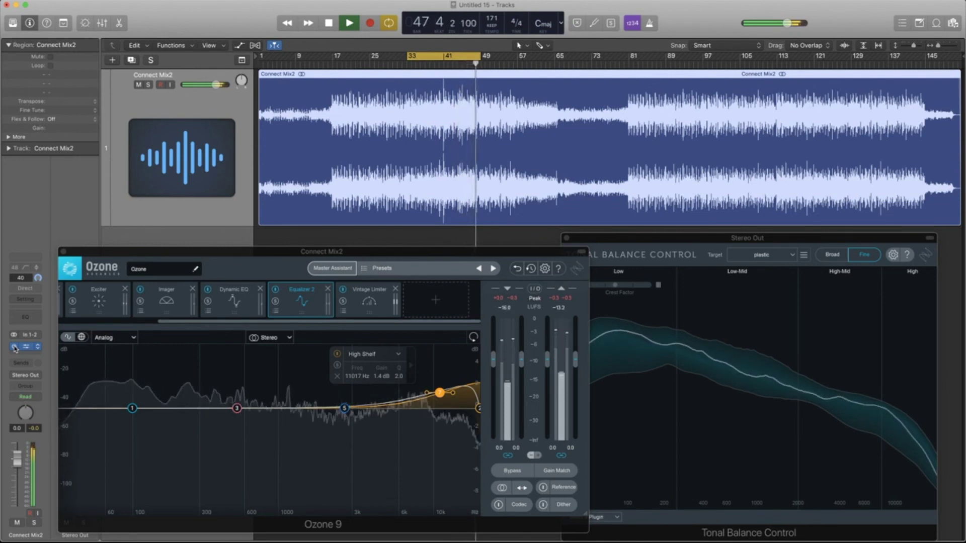
{"action": "key", "text": "space"}
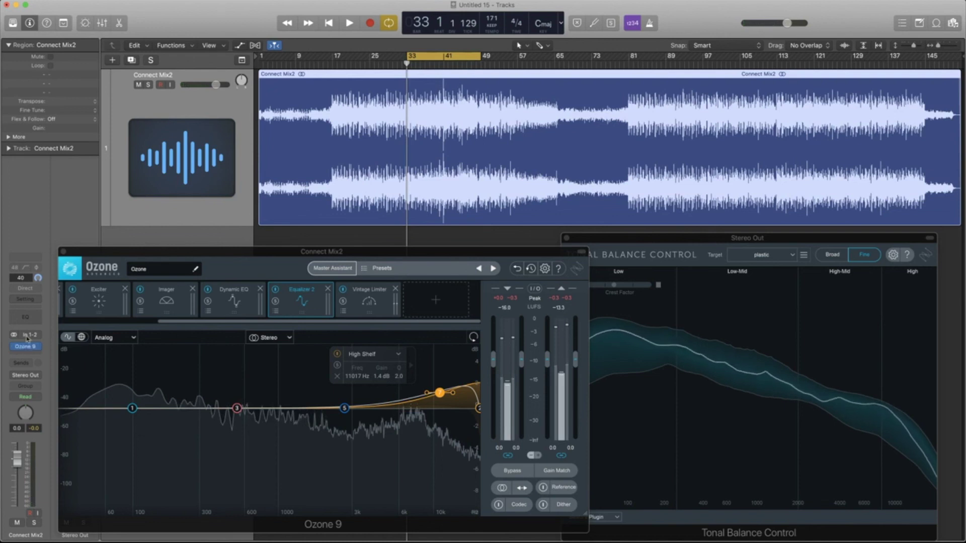
{"action": "left_click", "coordinate": [100, 292]}
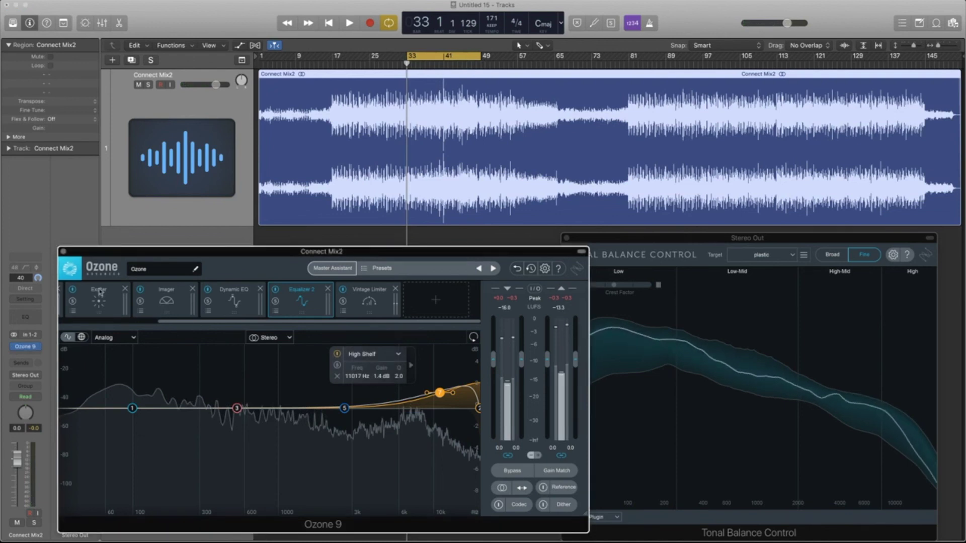
Review the settings of the Exciter, Imager, Dynamics and Equalizer 1 modules in the Ozone chain
{"action": "left_click", "coordinate": [100, 292]}
{"action": "left_click_drag", "start_coordinate": [194, 323], "coordinate": [133, 326]}
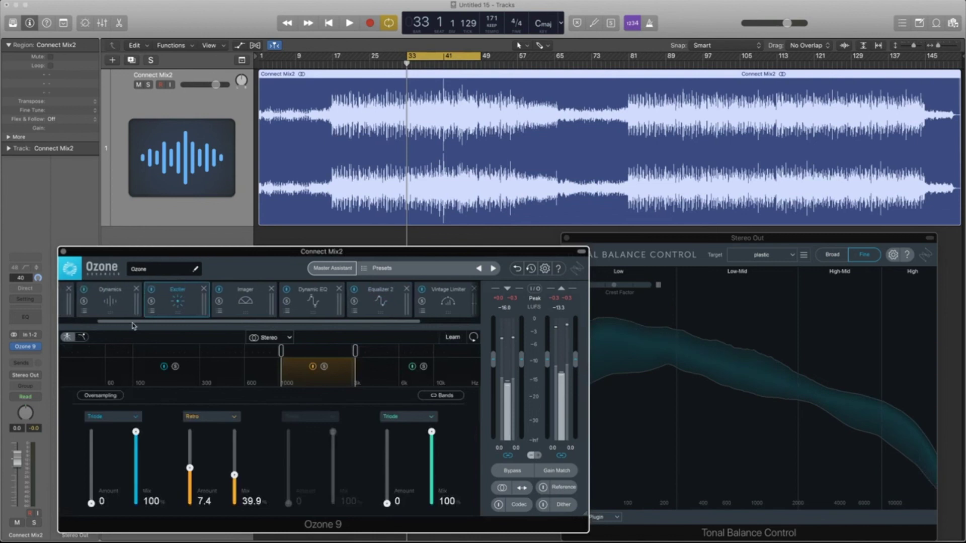
{"action": "left_click", "coordinate": [253, 293]}
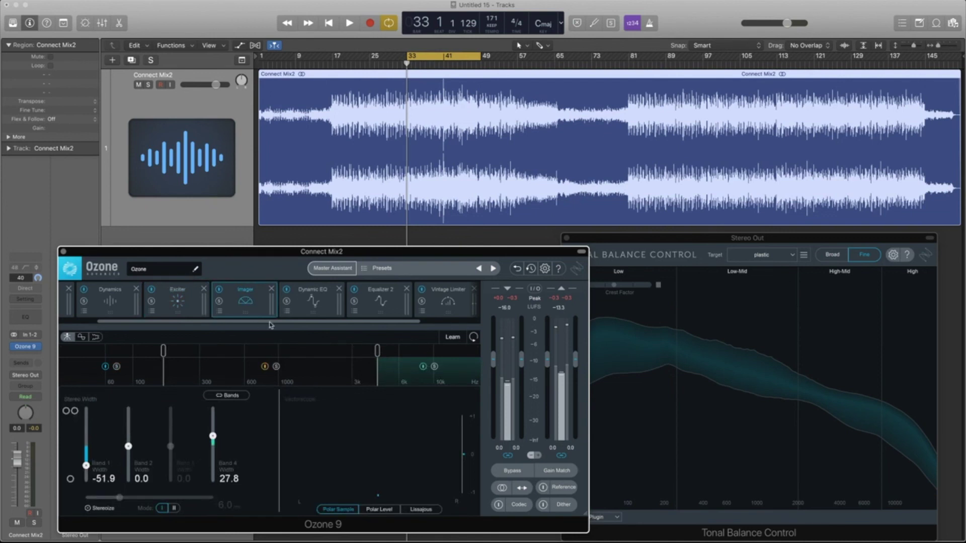
{"action": "scroll", "coordinate": [270, 325], "scroll_direction": "left", "scroll_amount": 3}
{"action": "left_click", "coordinate": [142, 292]}
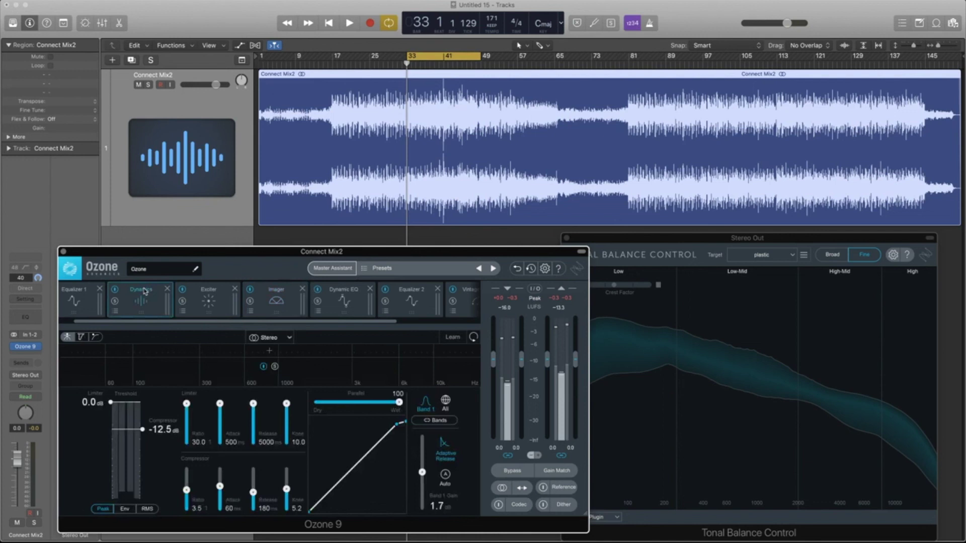
{"action": "scroll", "coordinate": [162, 324], "scroll_direction": "left", "scroll_amount": 2}
{"action": "left_click", "coordinate": [99, 288]}
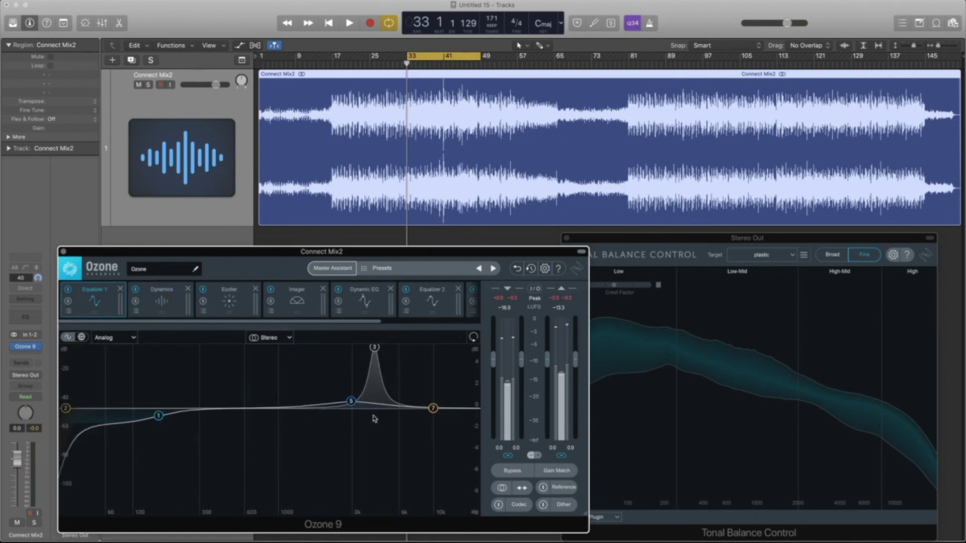
Review the Dynamic EQ, Equalizer 2 and Vintage Limiter settings, and bring the start of the module chain back into view
{"action": "left_click", "coordinate": [361, 295]}
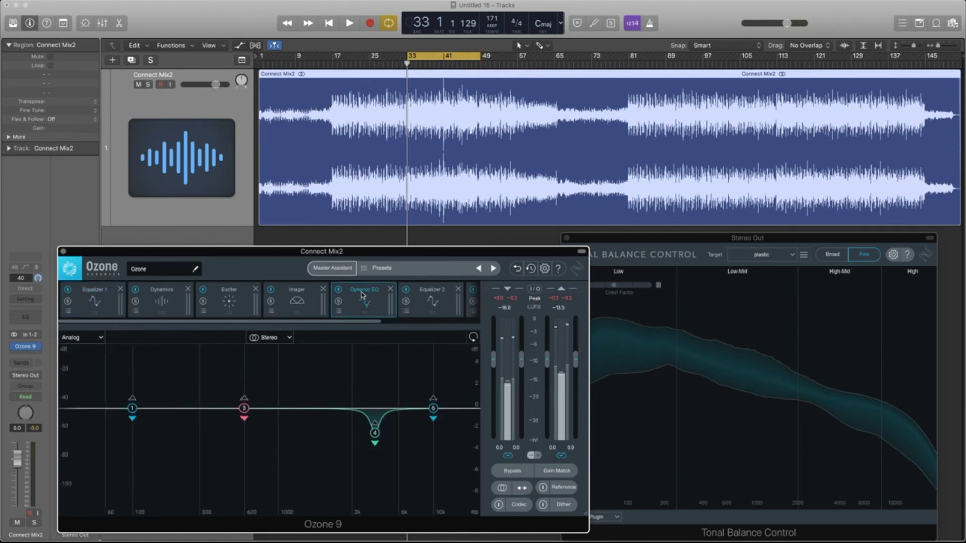
{"action": "left_click_drag", "start_coordinate": [364, 322], "coordinate": [430, 322]}
{"action": "left_click", "coordinate": [337, 295]}
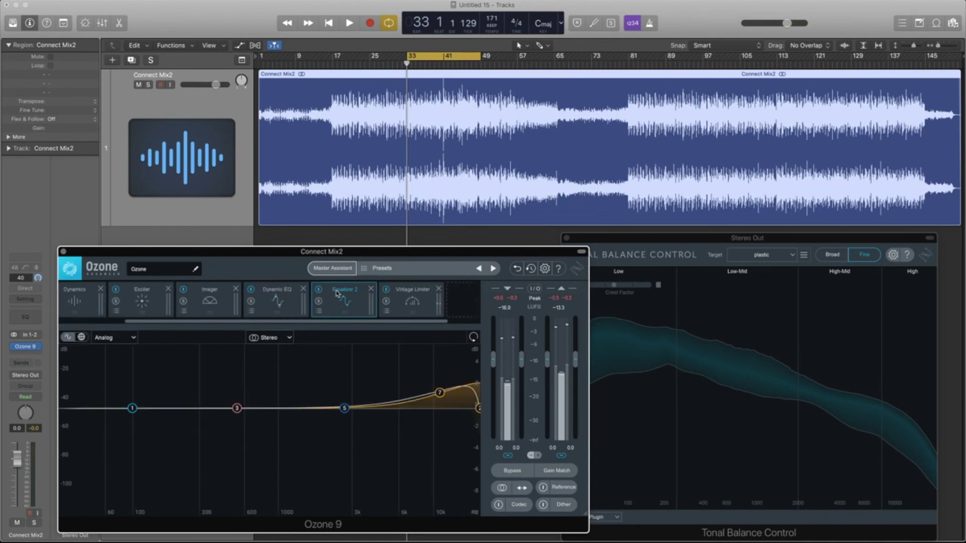
{"action": "left_click", "coordinate": [423, 295]}
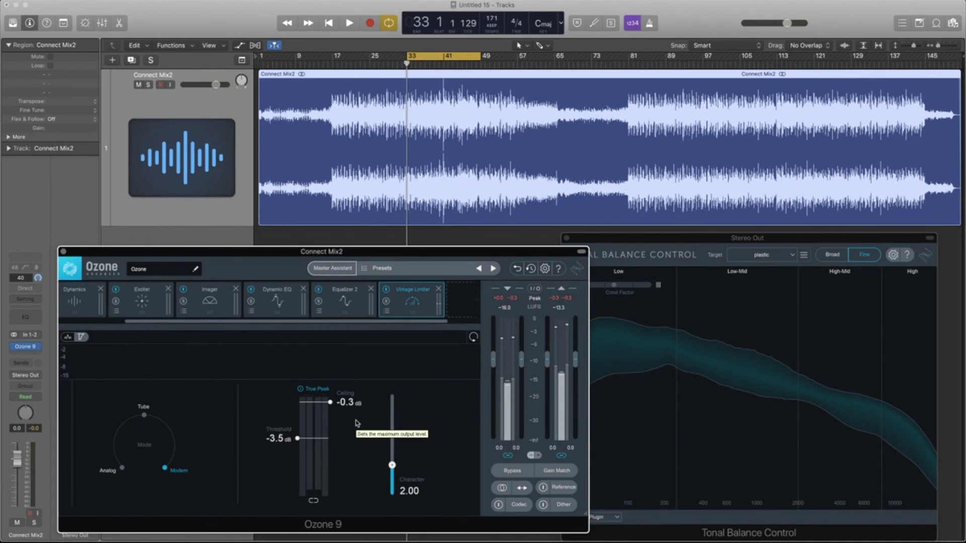
{"action": "left_click_drag", "start_coordinate": [425, 323], "coordinate": [342, 331]}
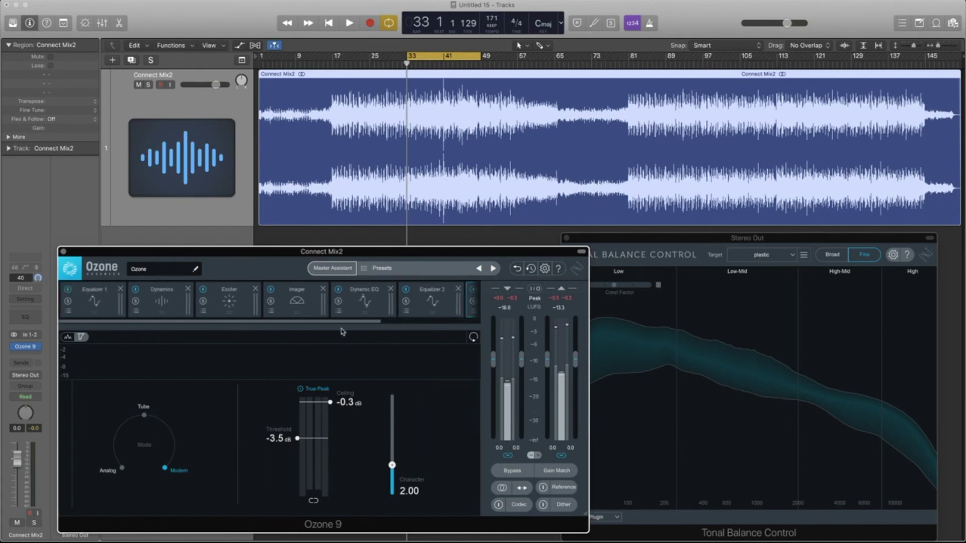
{"action": "left_click_drag", "start_coordinate": [344, 326], "coordinate": [290, 327]}
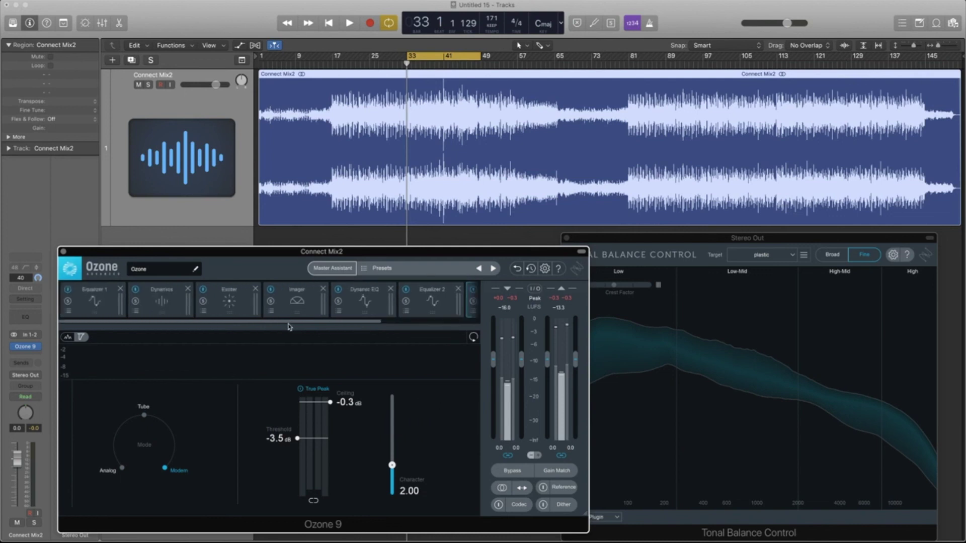